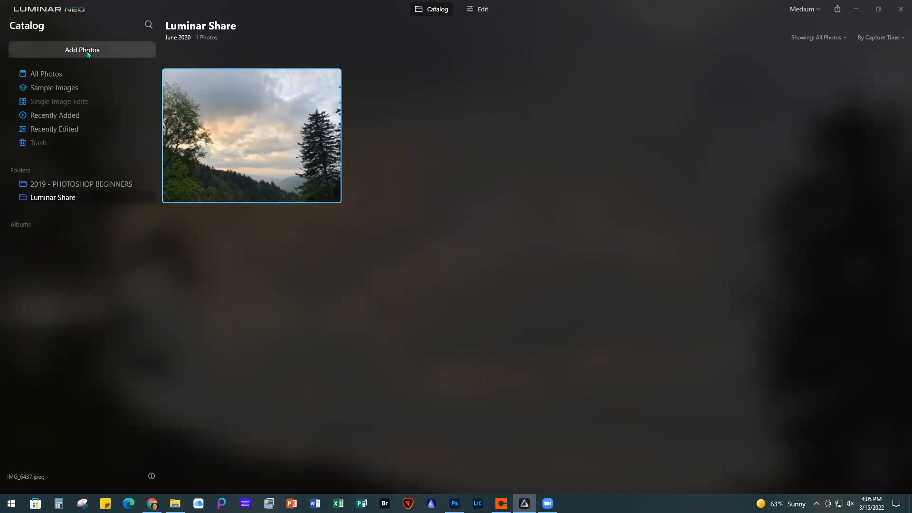
# Look through all photos in the catalog and the collection of sample images.
pyautogui.click(50, 74)
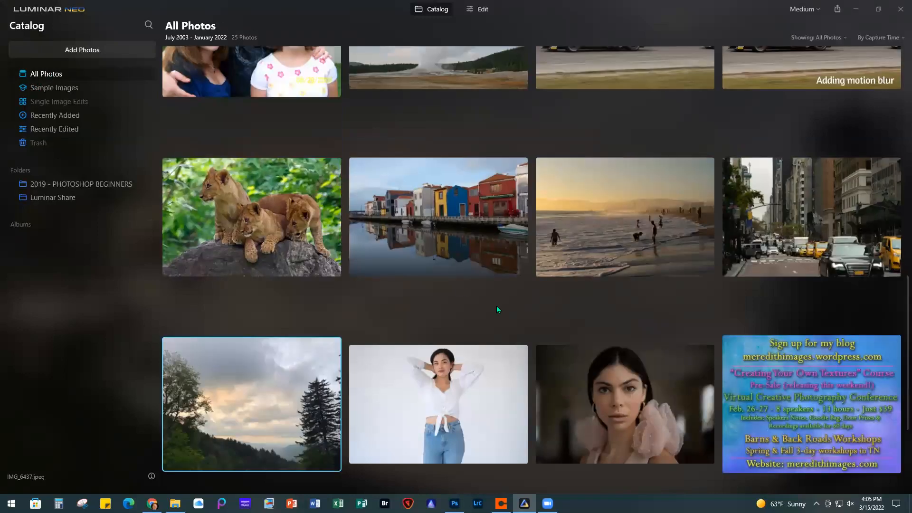
pyautogui.scroll(10, 497, 310)
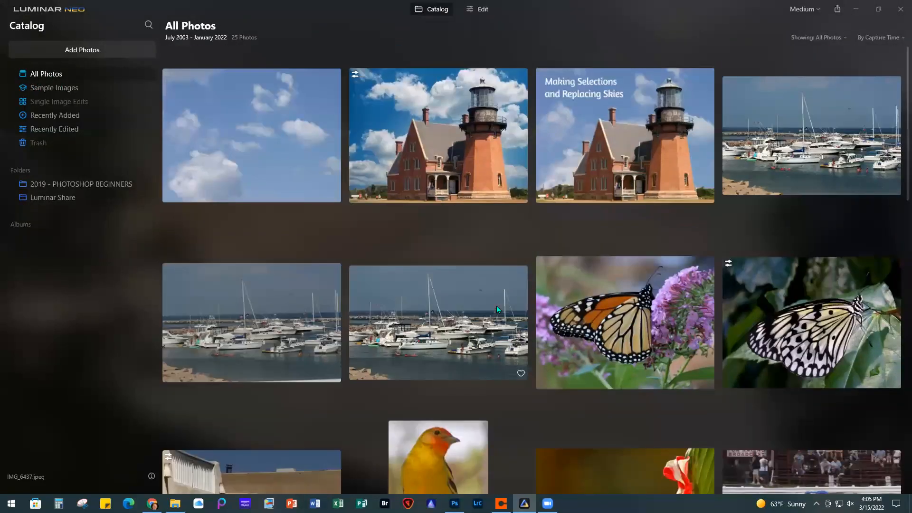
pyautogui.scroll(-10, 497, 309)
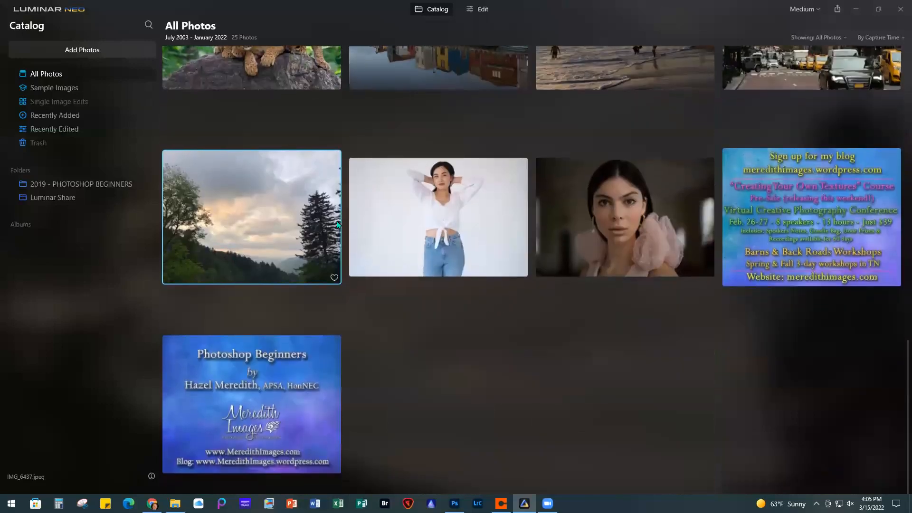
pyautogui.scroll(3, 534, 359)
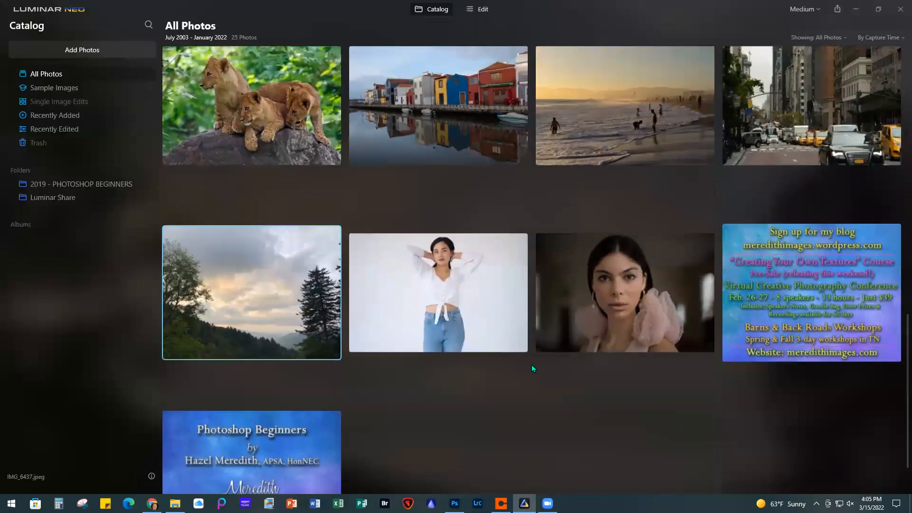
pyautogui.click(60, 88)
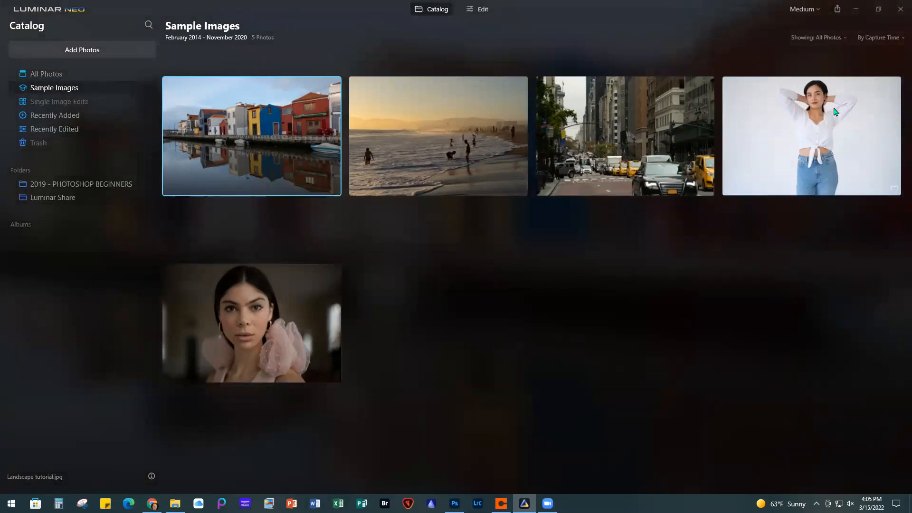
# Close Luminar Neo to return to Photoshop, and close the Skylum release notes image and the title slide image.
pyautogui.click(899, 10)
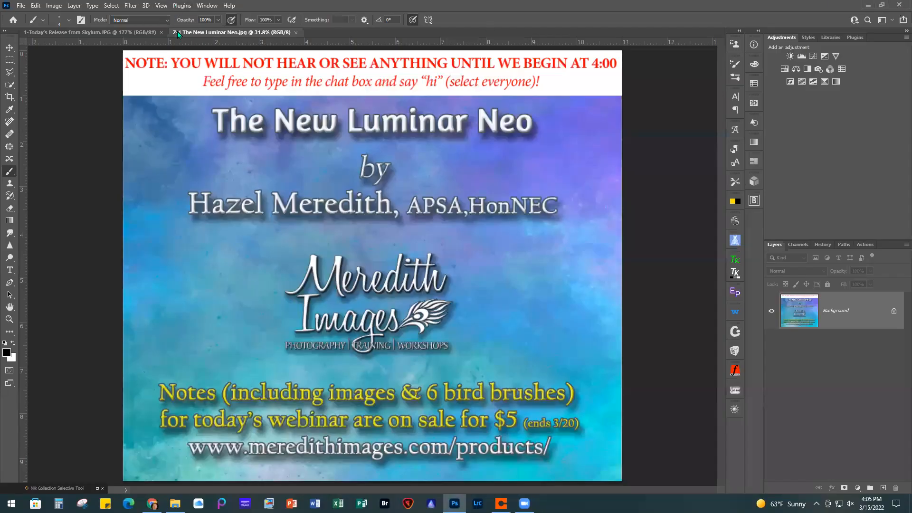
pyautogui.click(73, 32)
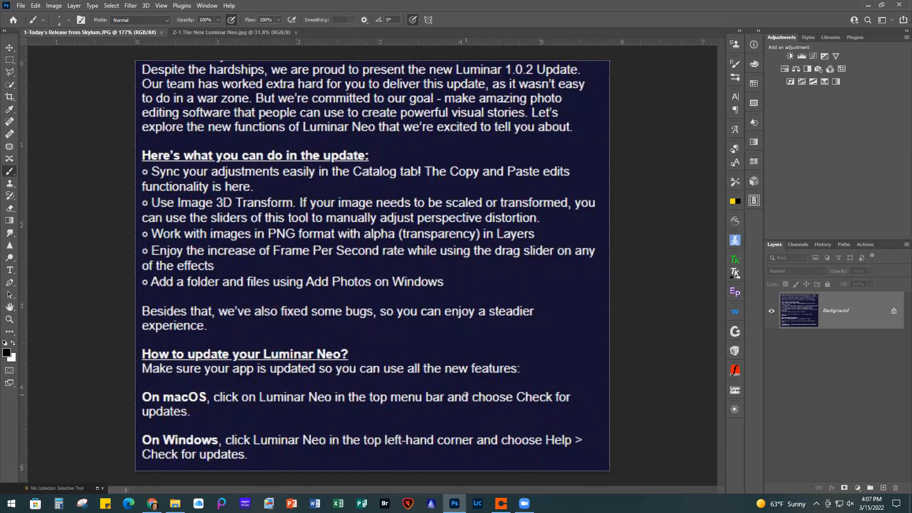
pyautogui.click(160, 32)
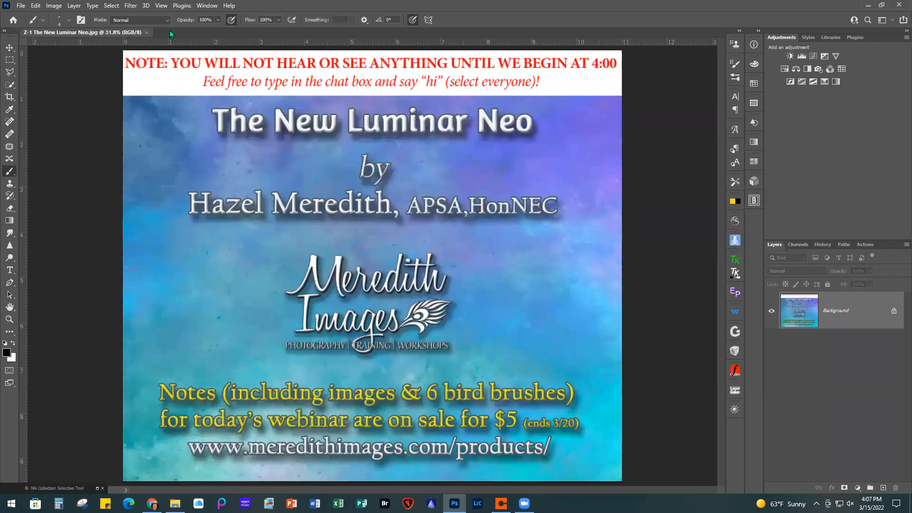
pyautogui.click(146, 32)
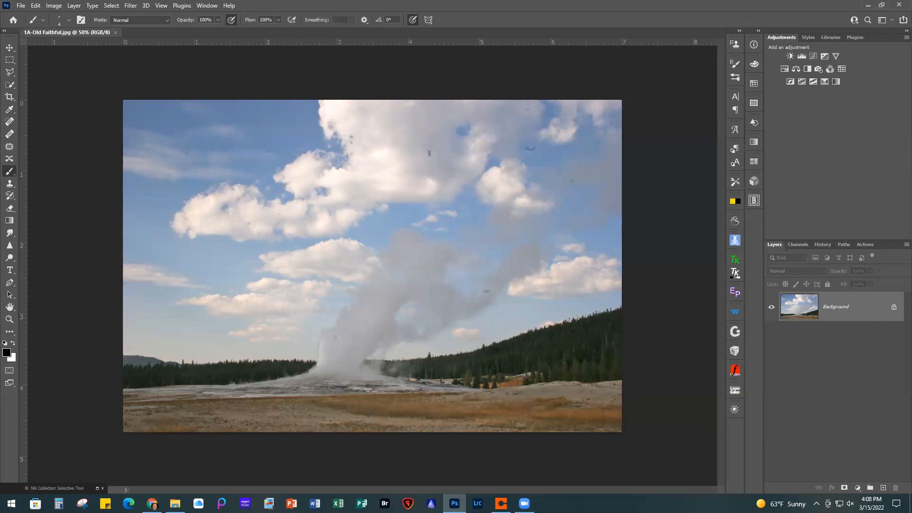
# Duplicate the Old Faithful photo's background layer and send the copy to the Luminar Neo filter from Skylum Software.
pyautogui.scroll(3, 368, 465)
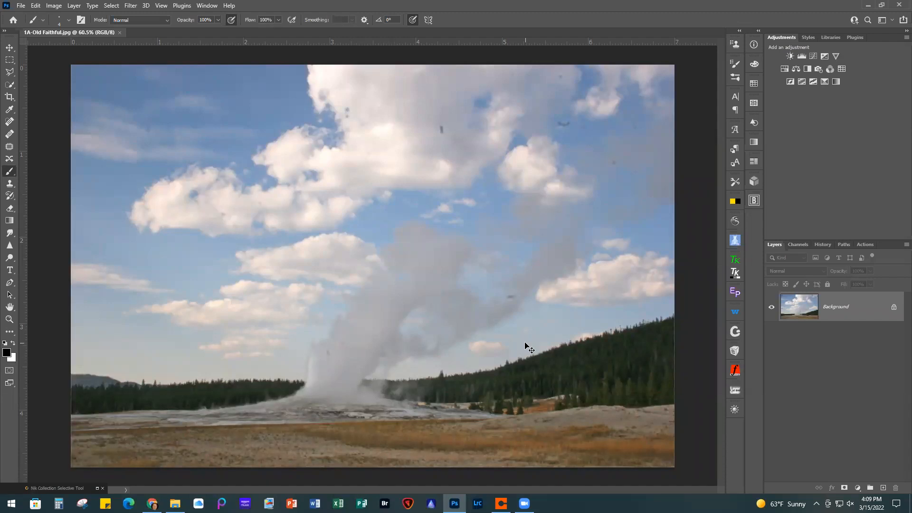
pyautogui.hotkey('ctrl', 'j')
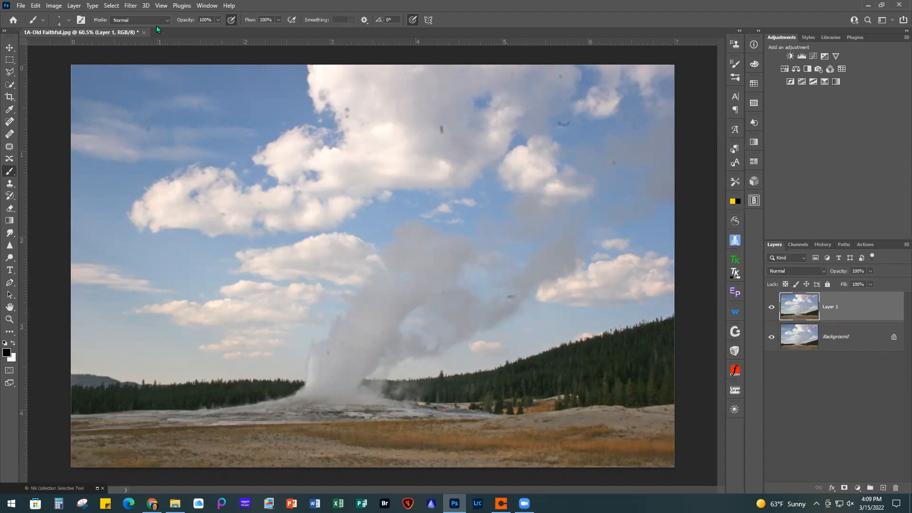
pyautogui.click(130, 6)
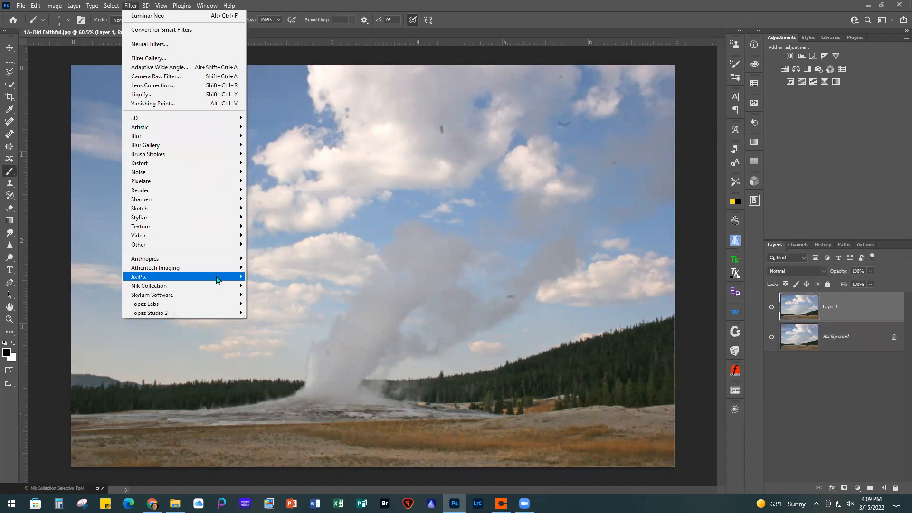
pyautogui.moveTo(220, 298)
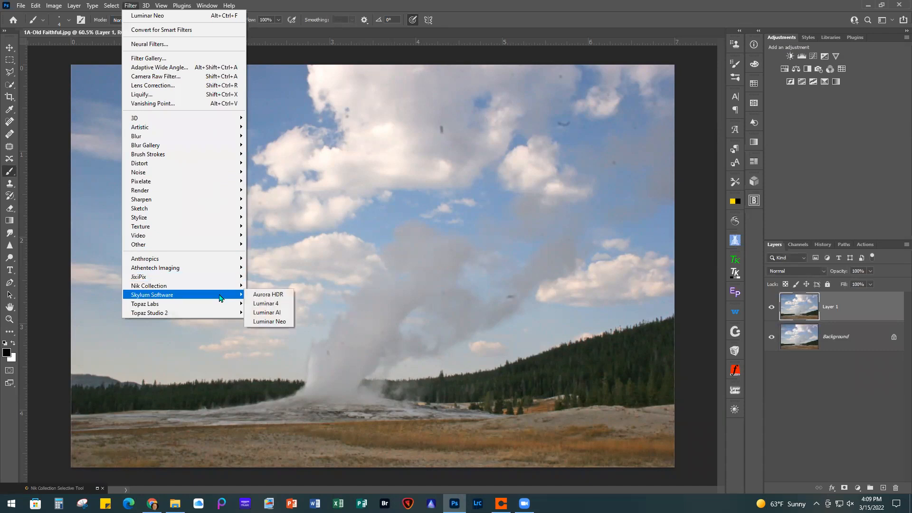
pyautogui.click(271, 323)
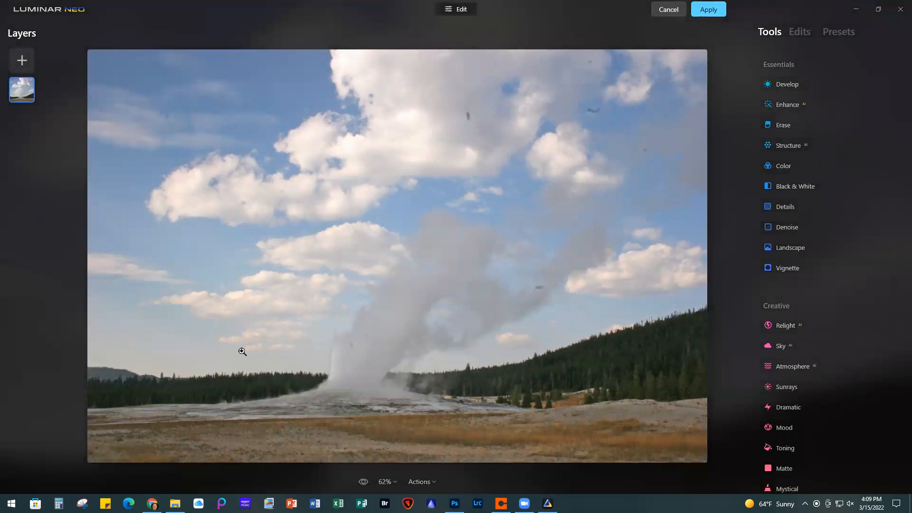
# Browse the preset collections offered for the geyser photo, from Essentials and Landscape to Mother Nature.
pyautogui.scroll(1, 178, 124)
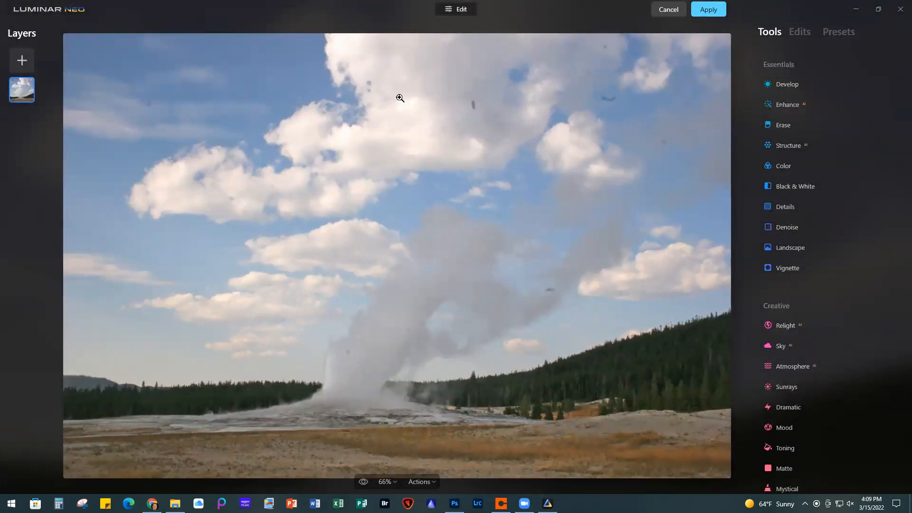
pyautogui.scroll(-1, 391, 286)
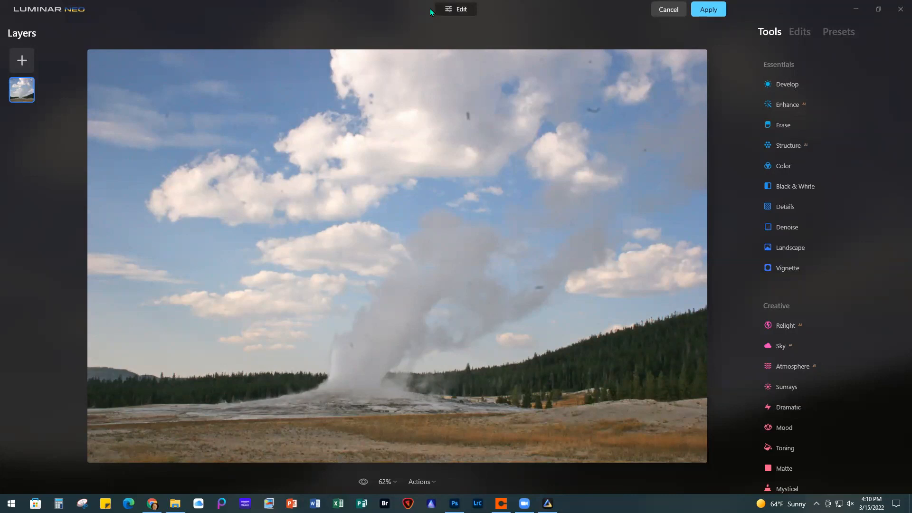
pyautogui.click(839, 32)
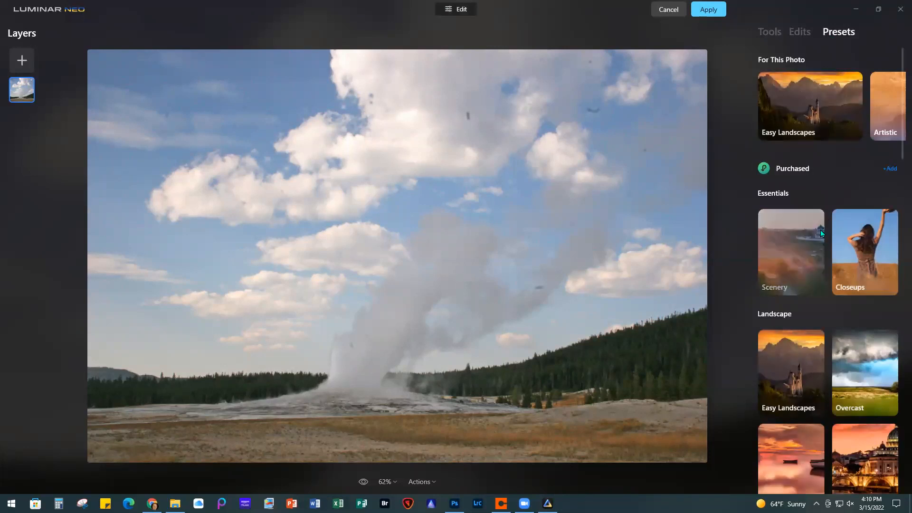
pyautogui.scroll(-5, 821, 220)
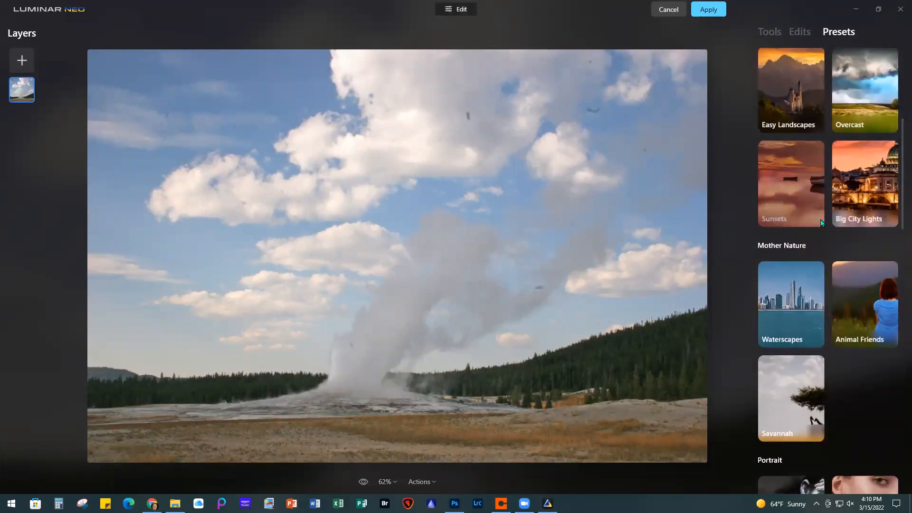
pyautogui.scroll(5, 820, 220)
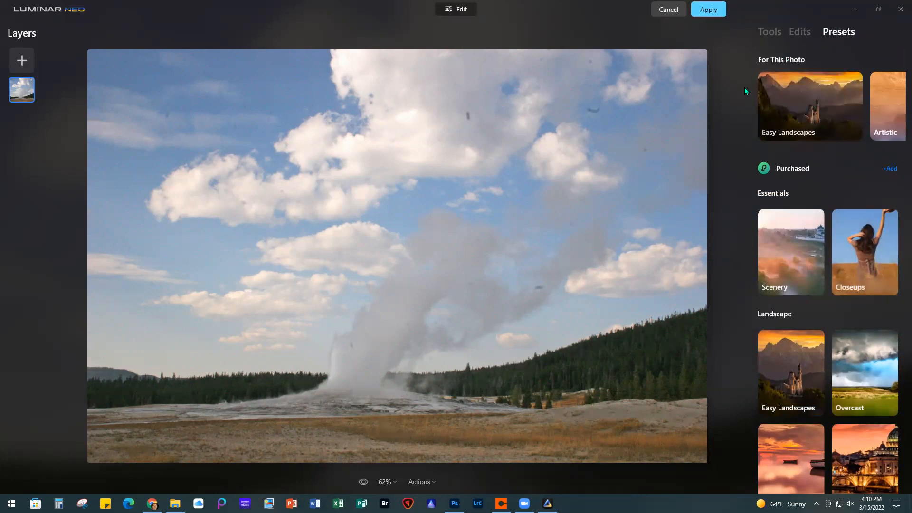
# Remove the dust spots from the geyser photo with the Erase tool's automatic object removal.
pyautogui.click(768, 32)
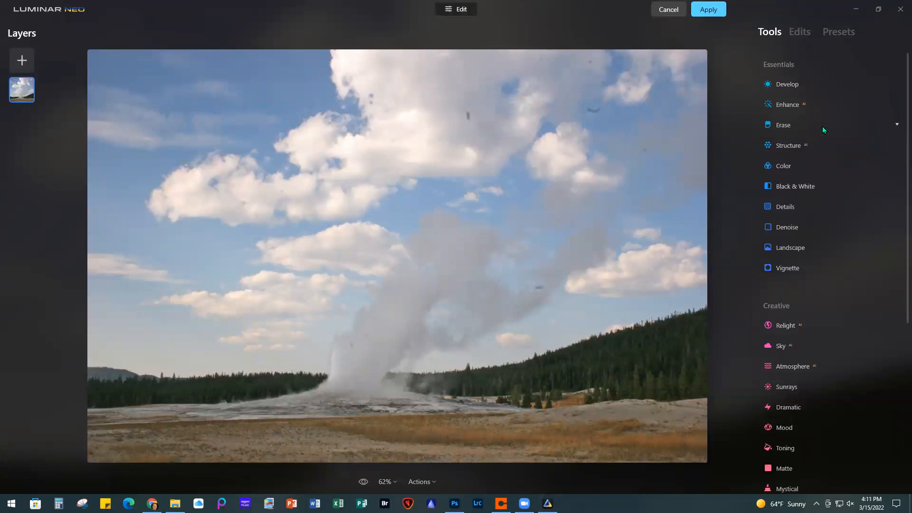
pyautogui.click(786, 127)
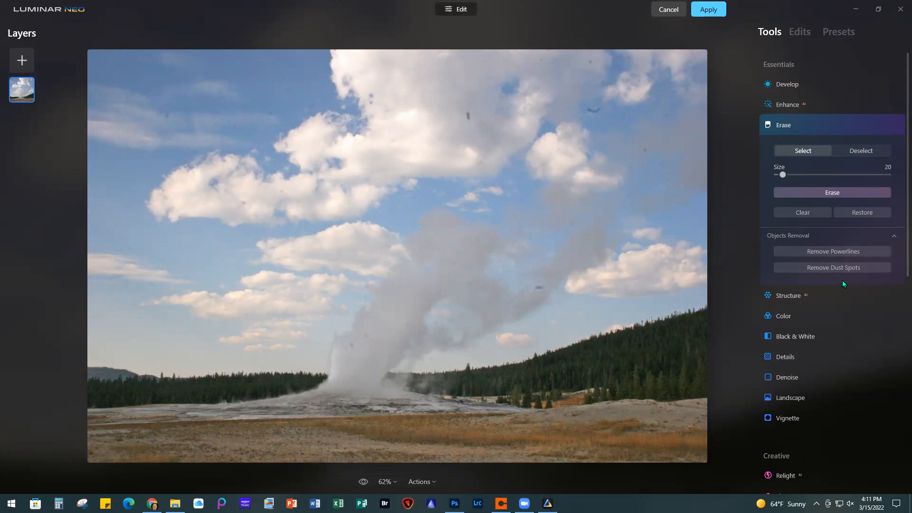
pyautogui.click(830, 267)
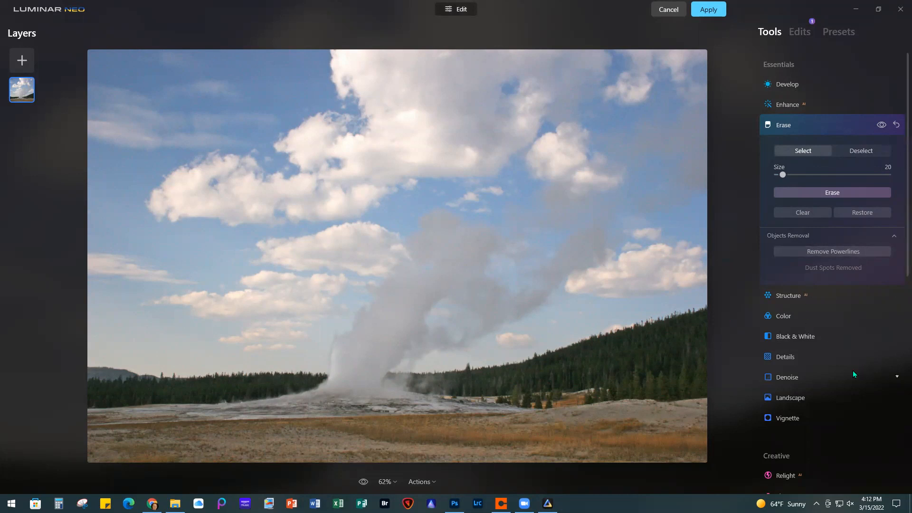
# Adjust the light in Develop: set Smart Contrast to 29, Highlights to -24 and Shadows to 11.
pyautogui.click(811, 83)
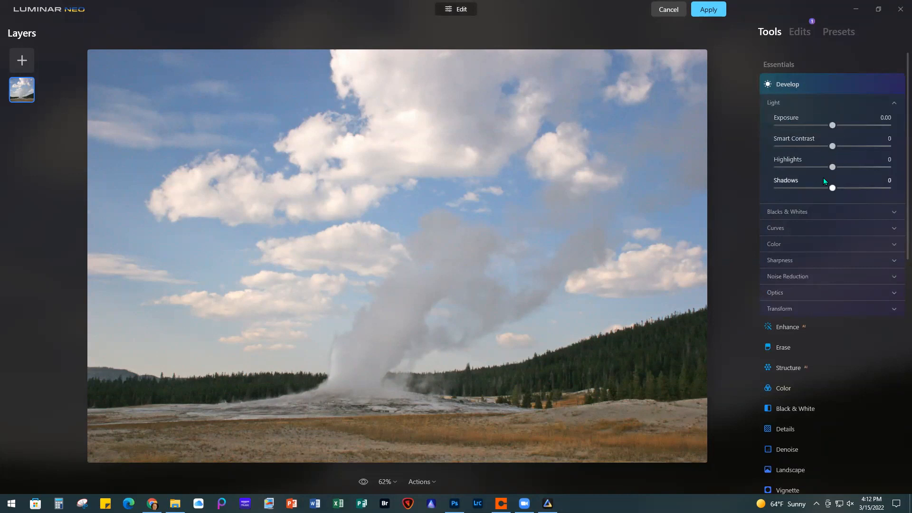
pyautogui.click(823, 211)
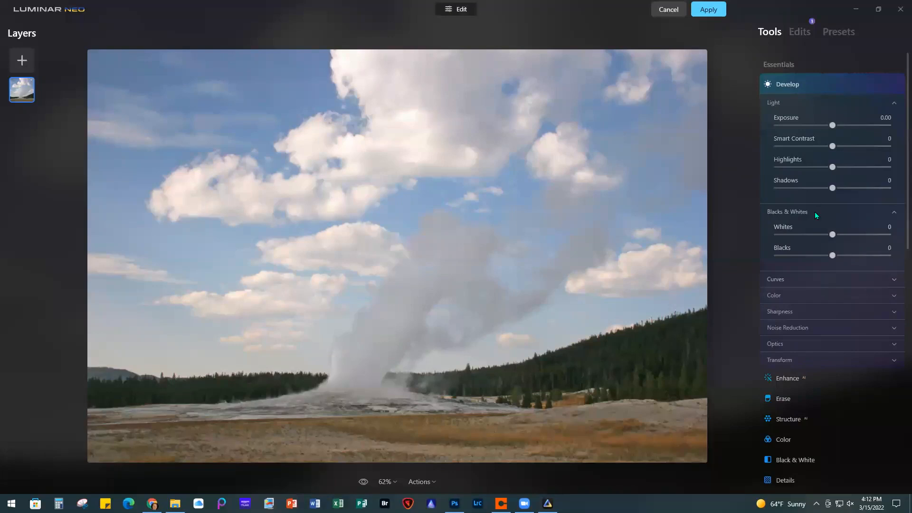
pyautogui.click(817, 211)
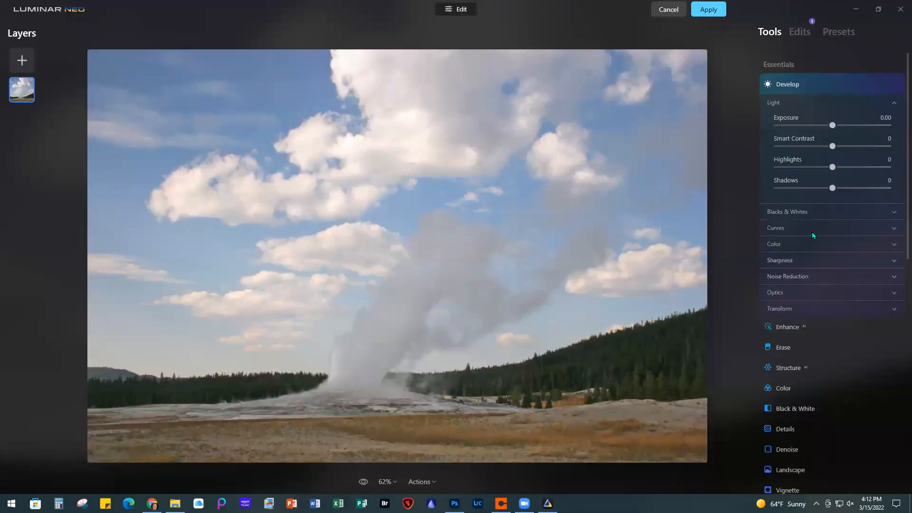
pyautogui.click(805, 312)
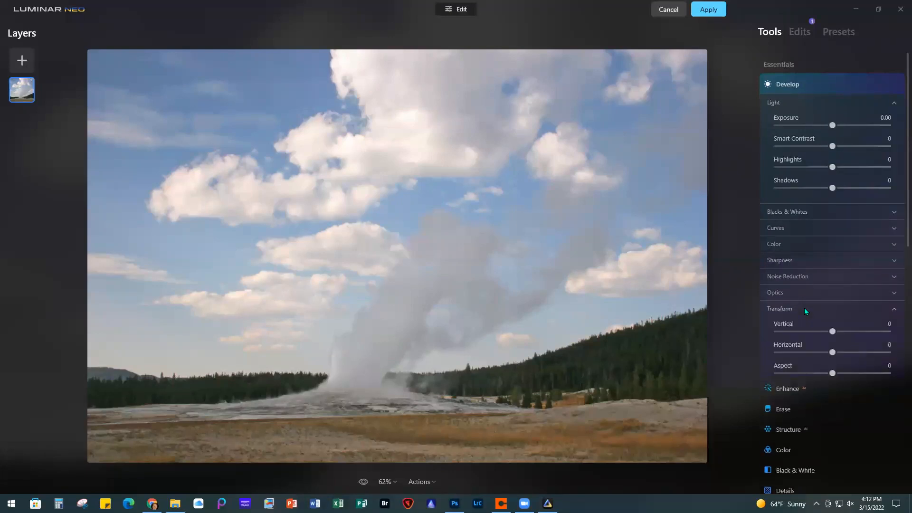
pyautogui.click(805, 310)
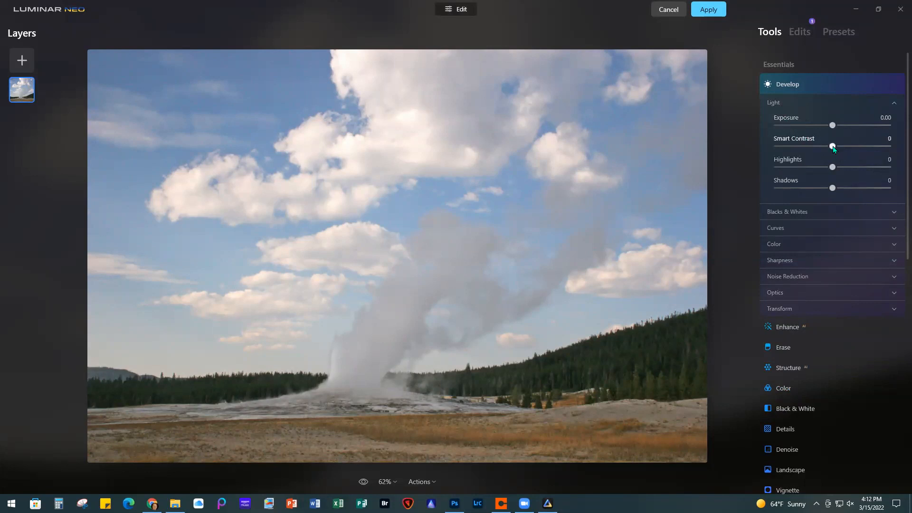
pyautogui.moveTo(834, 148); pyautogui.dragTo(851, 149)
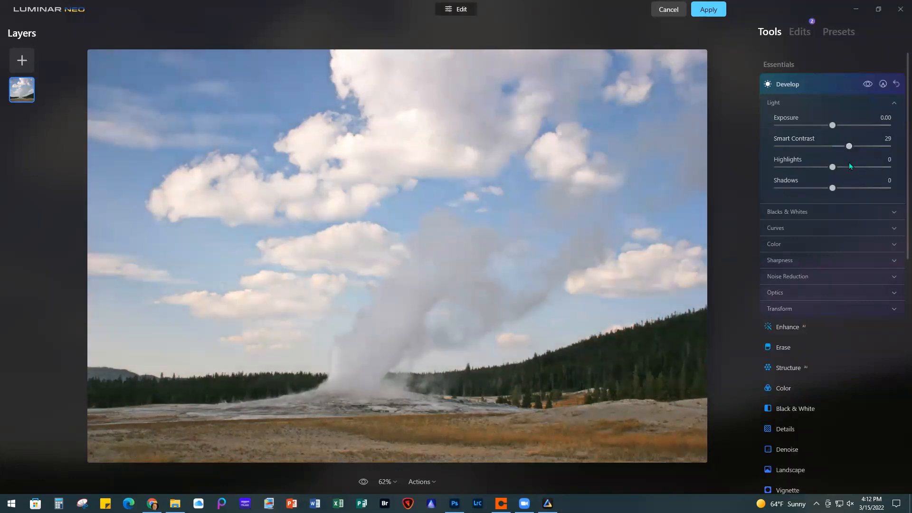
pyautogui.moveTo(833, 167); pyautogui.dragTo(818, 170)
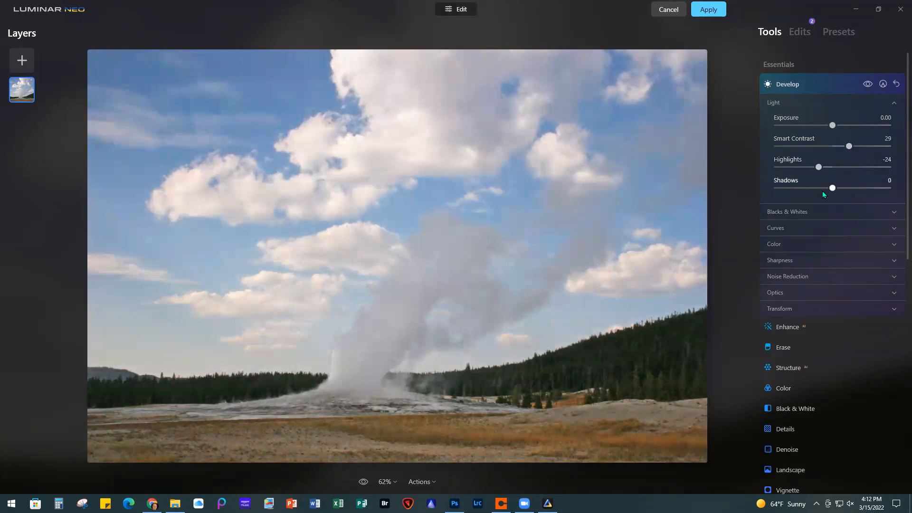
pyautogui.moveTo(833, 188); pyautogui.dragTo(839, 188)
# Set both Saturation and Vibrance to 15 in the Develop color settings.
pyautogui.click(815, 243)
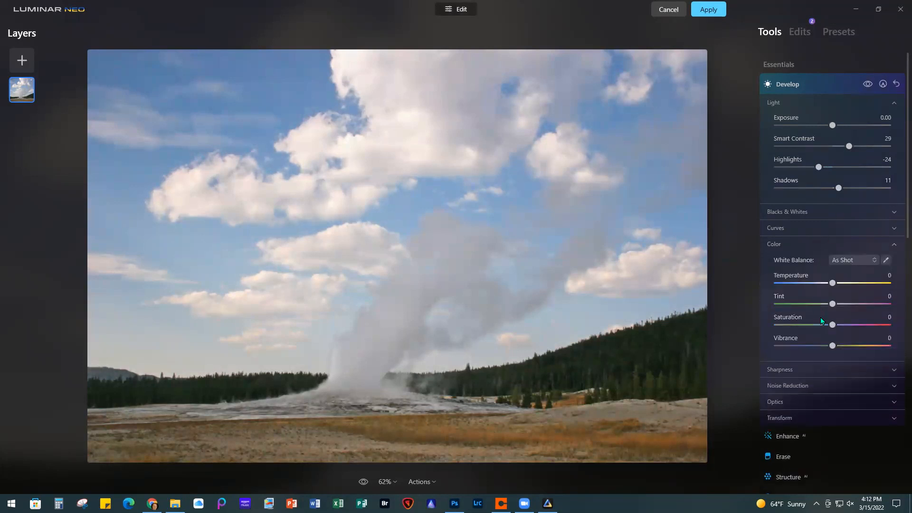
pyautogui.moveTo(834, 326); pyautogui.dragTo(843, 327)
pyautogui.moveTo(833, 347); pyautogui.dragTo(842, 347)
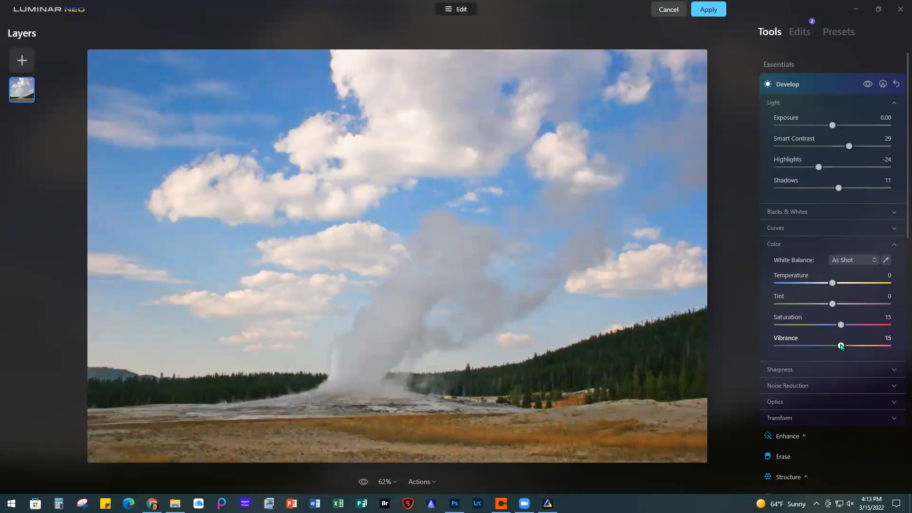
# Enhance the photo with Accent AI at 12 and Sky Enhancer AI at 15.
pyautogui.scroll(-8, 840, 344)
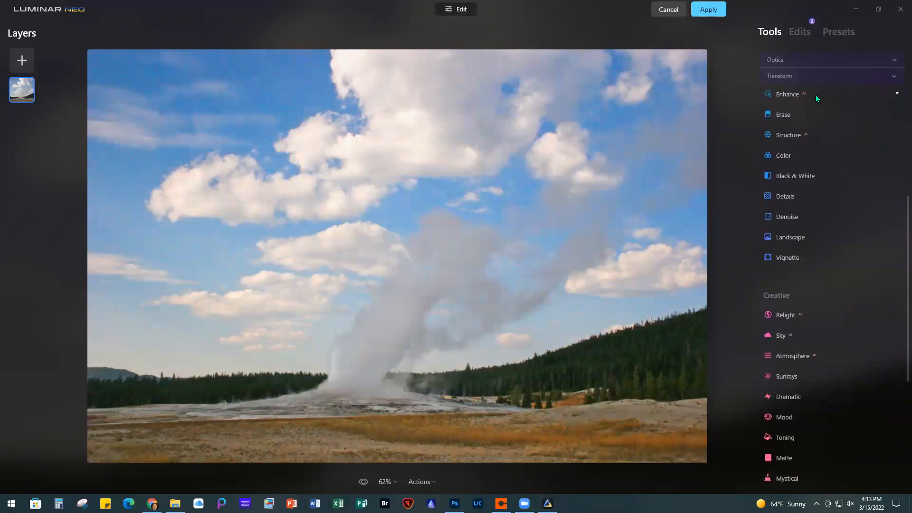
pyautogui.click(815, 93)
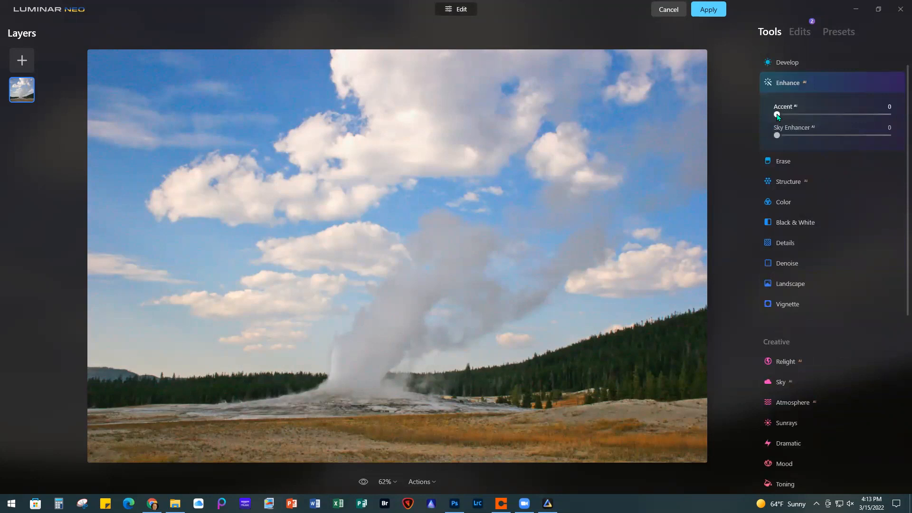
pyautogui.moveTo(785, 116); pyautogui.dragTo(790, 116)
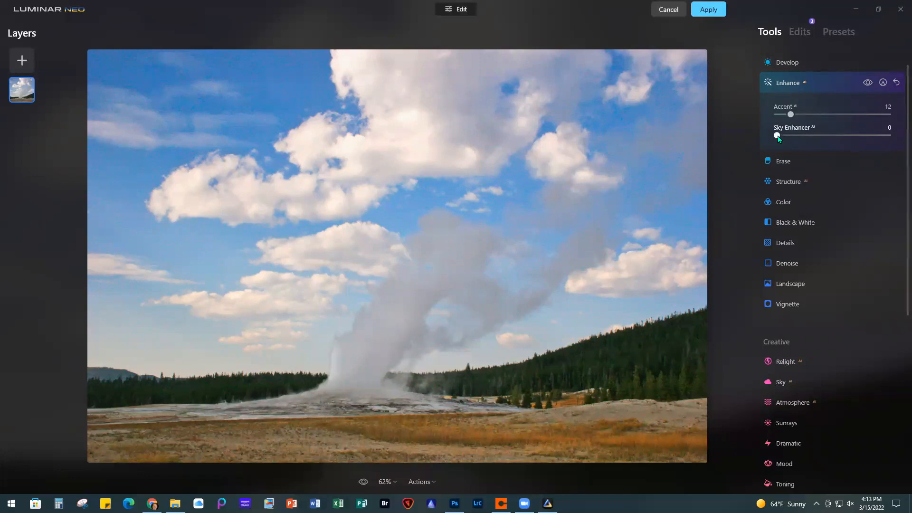
pyautogui.moveTo(782, 136); pyautogui.dragTo(797, 138)
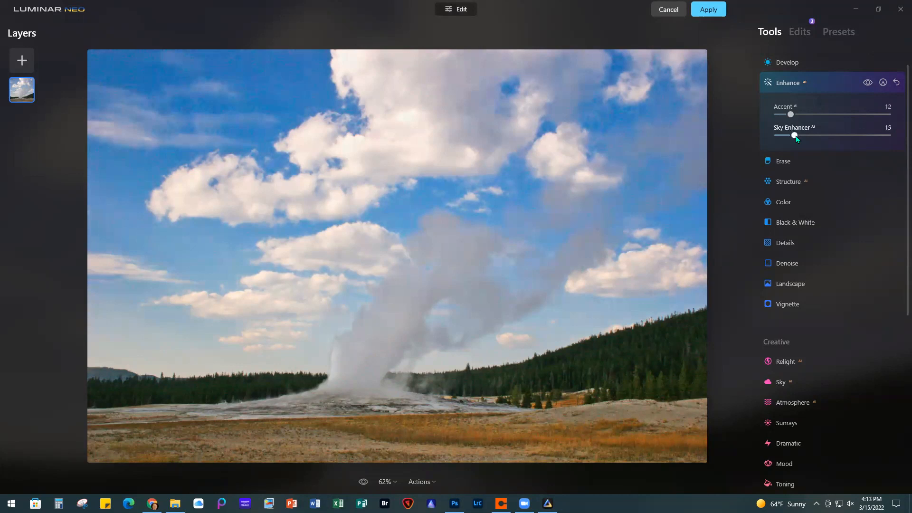
# Fine-tune the Sky Enhancer AI strength and raise the Structure AI amount slightly above zero.
pyautogui.moveTo(798, 138); pyautogui.dragTo(795, 137)
pyautogui.moveTo(799, 137); pyautogui.dragTo(790, 137)
pyautogui.click(825, 183)
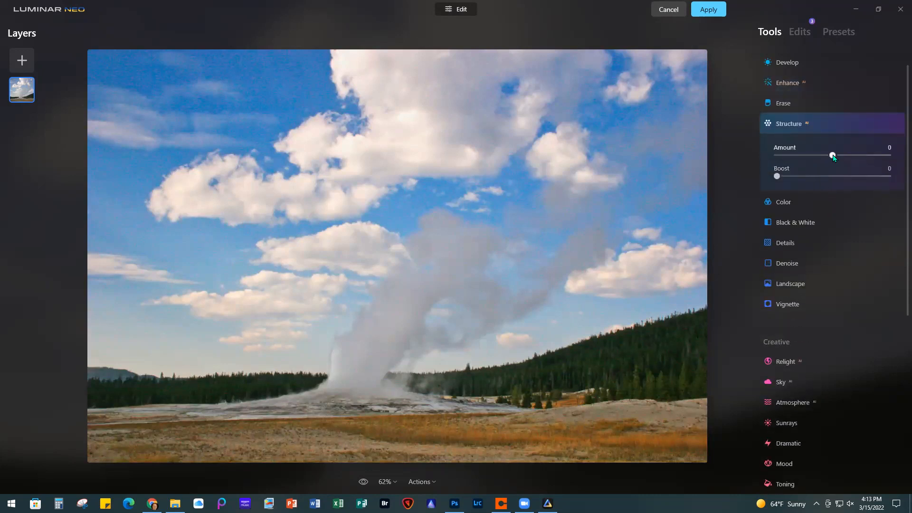
pyautogui.moveTo(833, 157); pyautogui.dragTo(843, 157)
# Adjust the Color tool's HSL saturation: set Orange to 9, Yellow to 9, Green to 13 and Blue to -18.
pyautogui.click(803, 243)
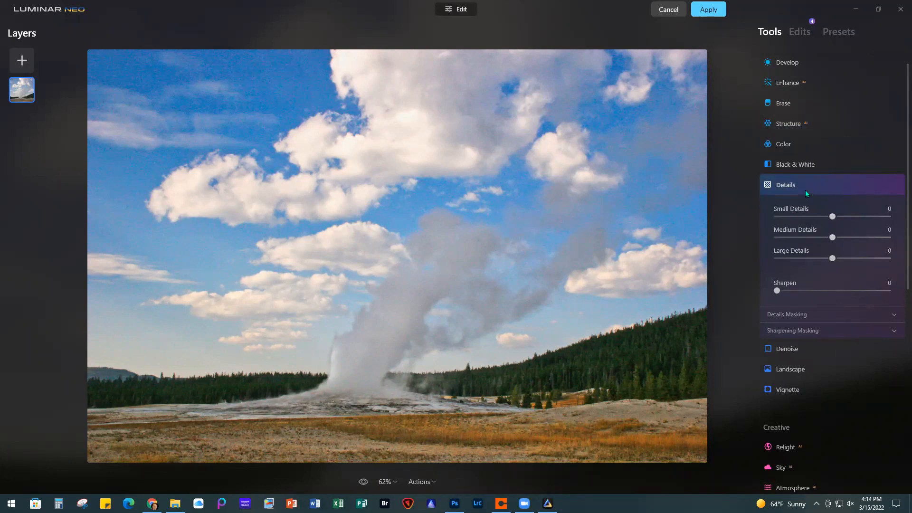
pyautogui.click(806, 143)
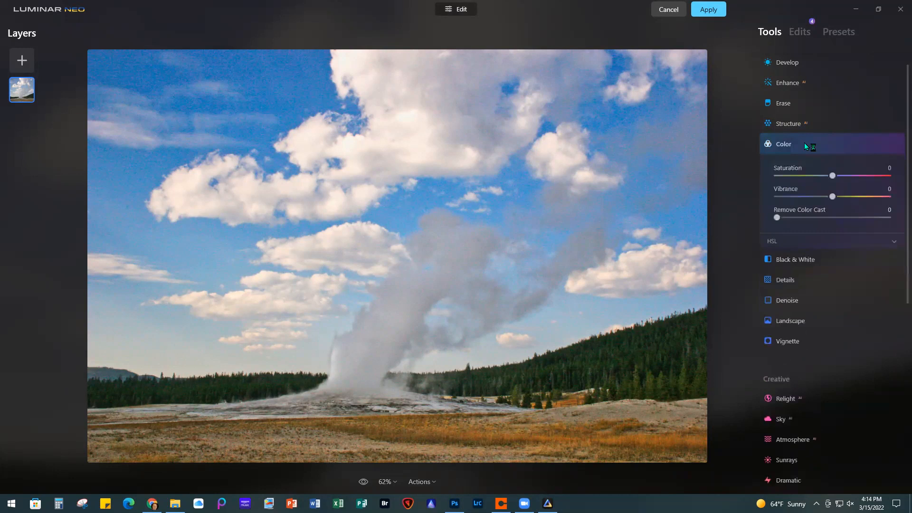
pyautogui.click(794, 241)
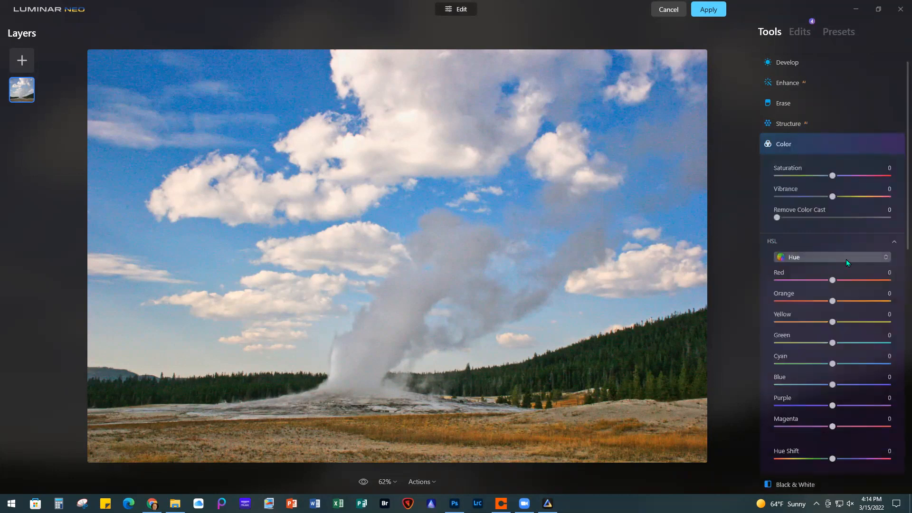
pyautogui.click(809, 257)
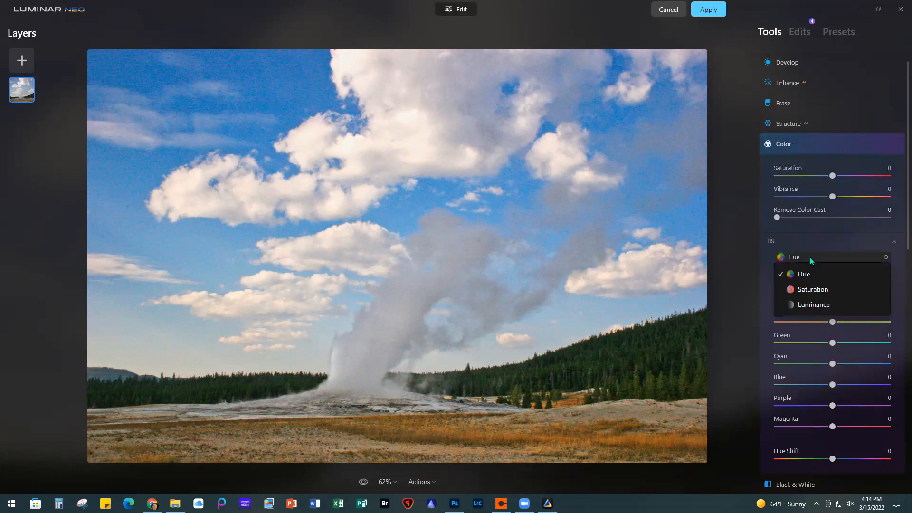
pyautogui.click(819, 289)
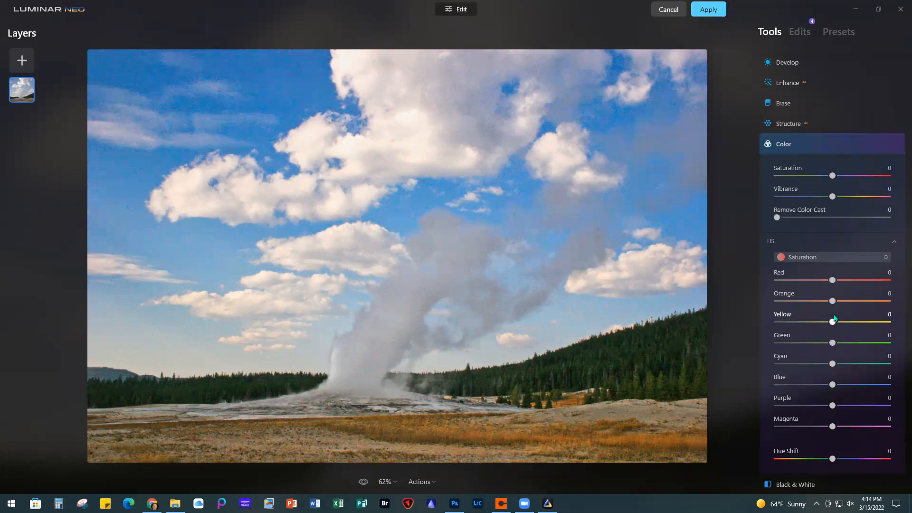
pyautogui.moveTo(833, 303); pyautogui.dragTo(838, 304)
pyautogui.click(836, 322)
pyautogui.moveTo(837, 323); pyautogui.dragTo(839, 323)
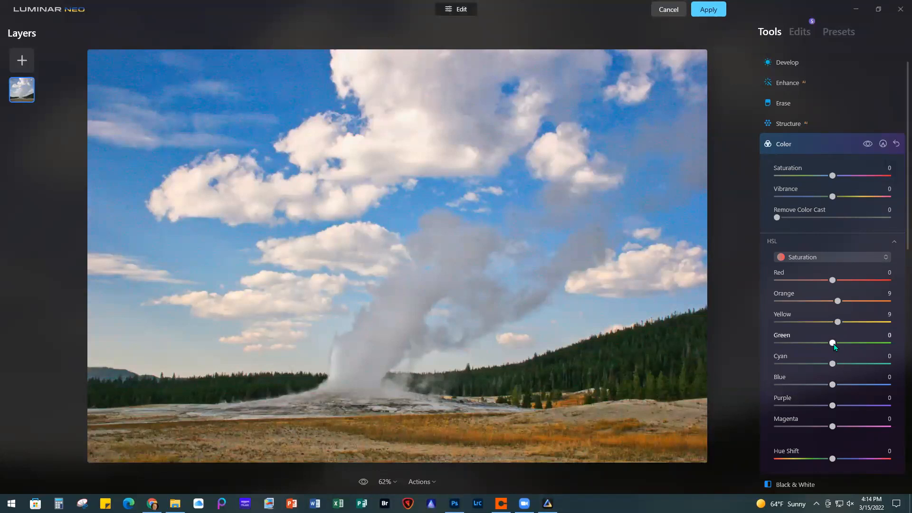
pyautogui.moveTo(837, 344); pyautogui.dragTo(842, 344)
pyautogui.moveTo(831, 385); pyautogui.dragTo(822, 389)
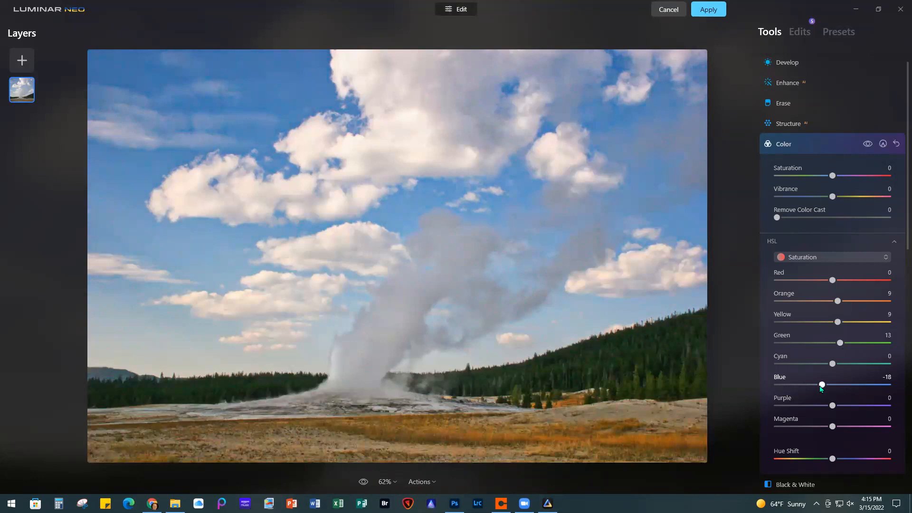
# Try the Creative LUT 1960 on the geyser photo with the Mood tool.
pyautogui.scroll(-5, 821, 388)
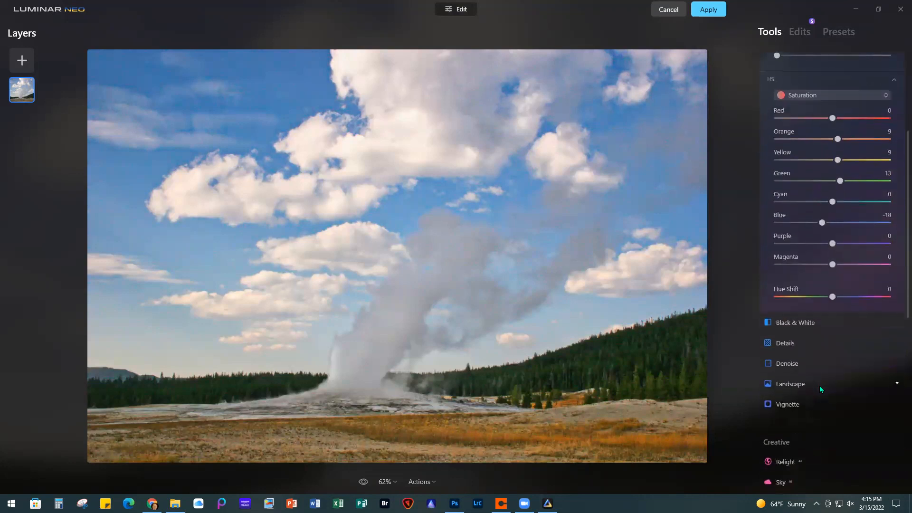
pyautogui.scroll(-3, 820, 389)
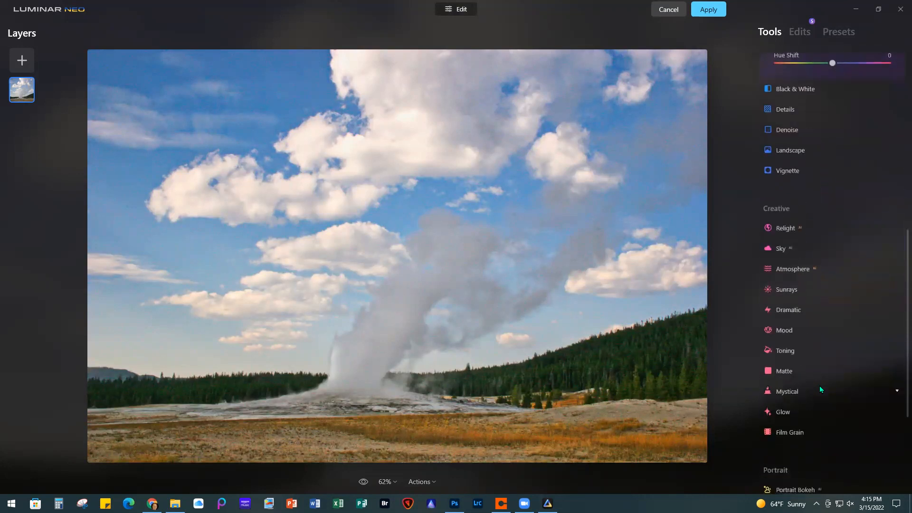
pyautogui.click(811, 326)
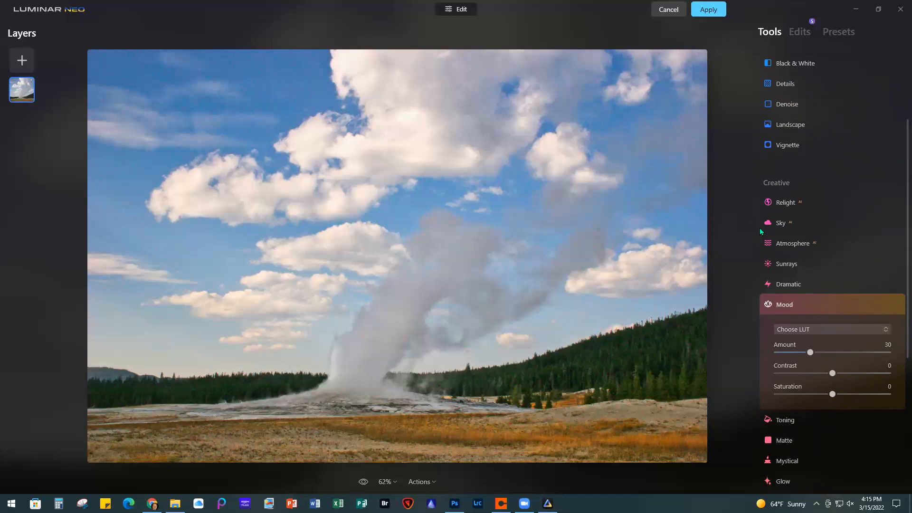
pyautogui.click(820, 328)
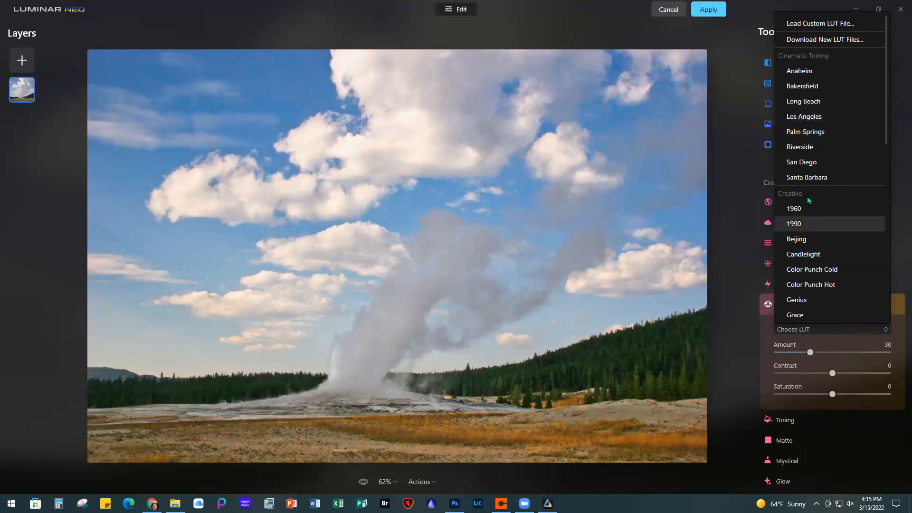
pyautogui.scroll(-2, 811, 293)
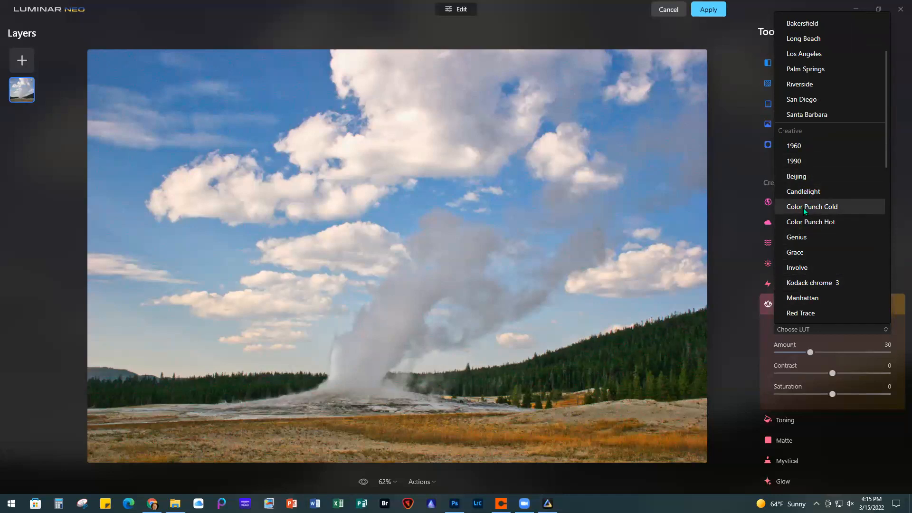
pyautogui.scroll(1, 814, 149)
pyautogui.scroll(1, 814, 150)
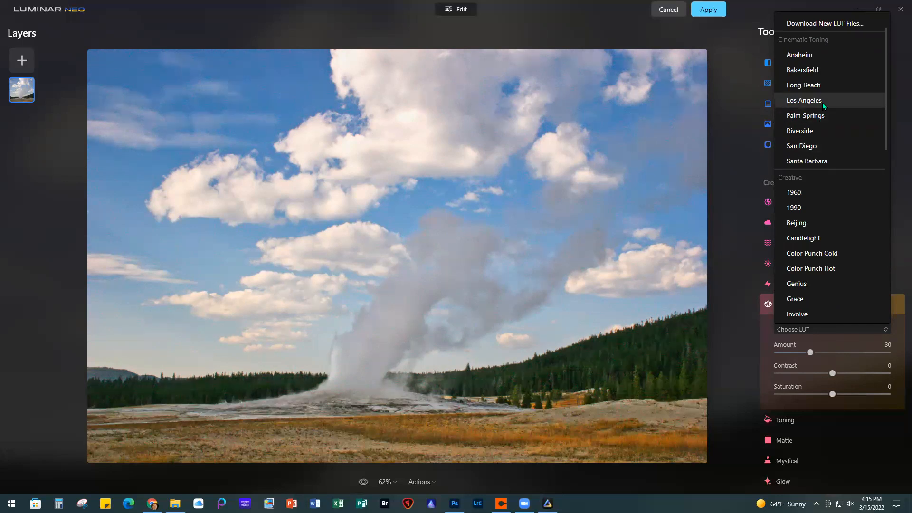
pyautogui.click(797, 193)
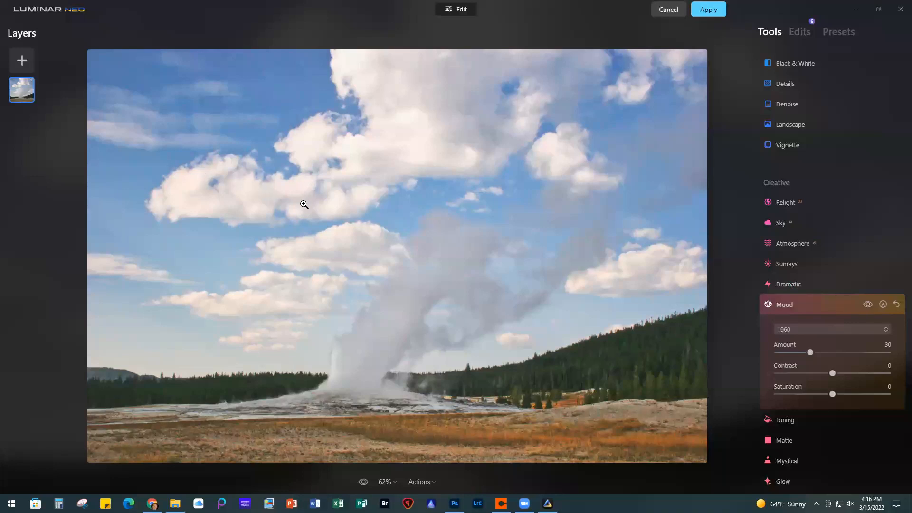
# Try the Kodack chrome 3 and Monterey LUTs in the Mood tool.
pyautogui.click(800, 331)
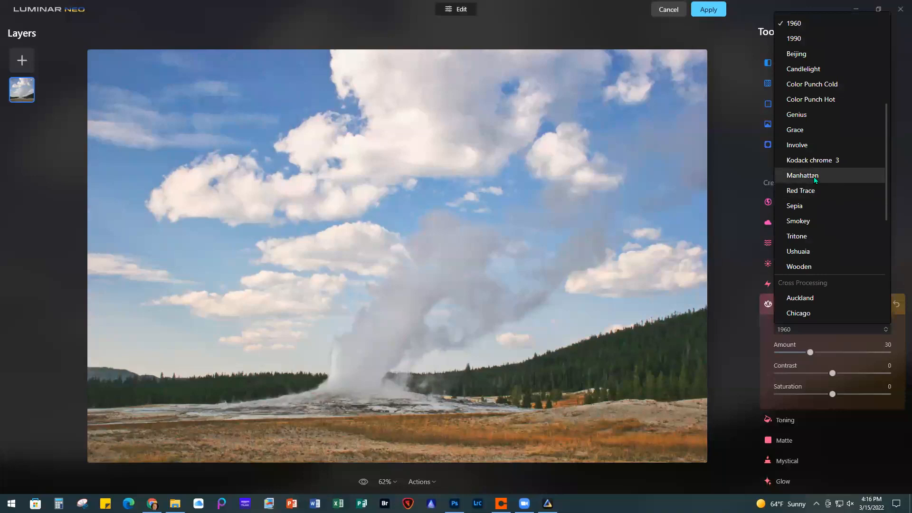
pyautogui.click(817, 159)
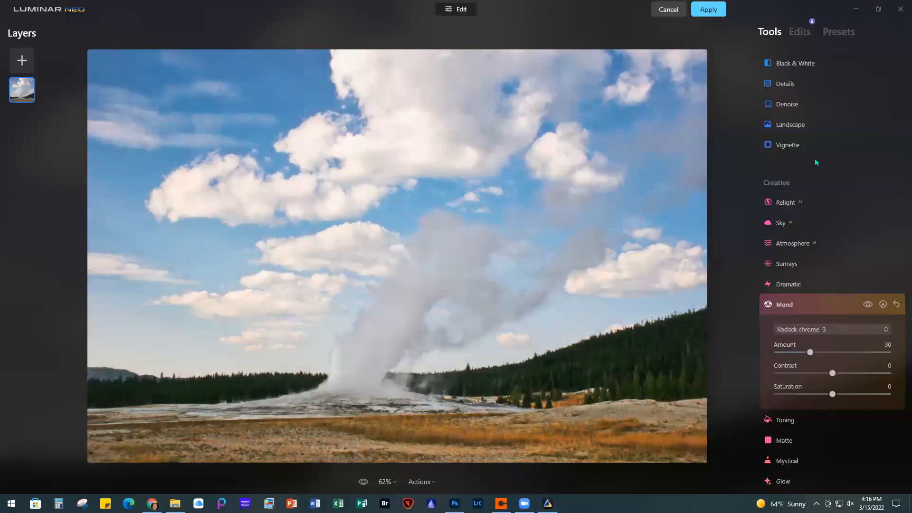
pyautogui.click(829, 328)
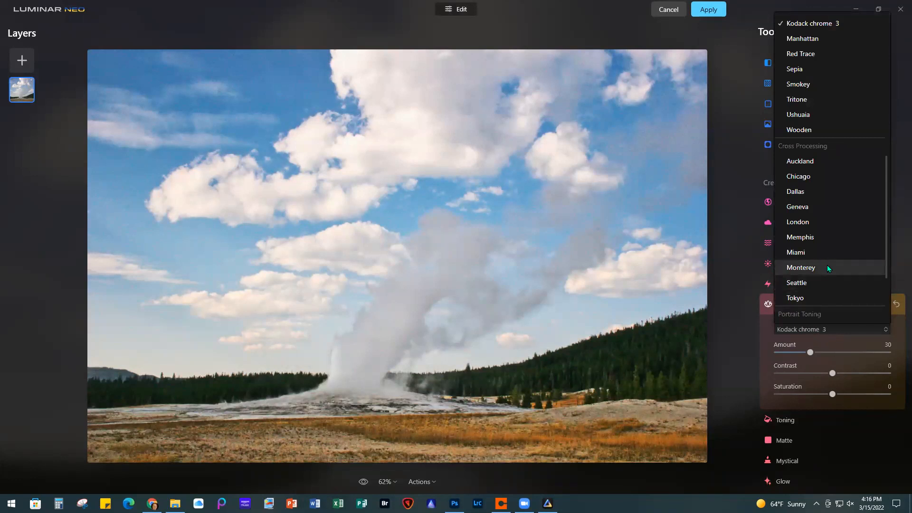
pyautogui.click(828, 268)
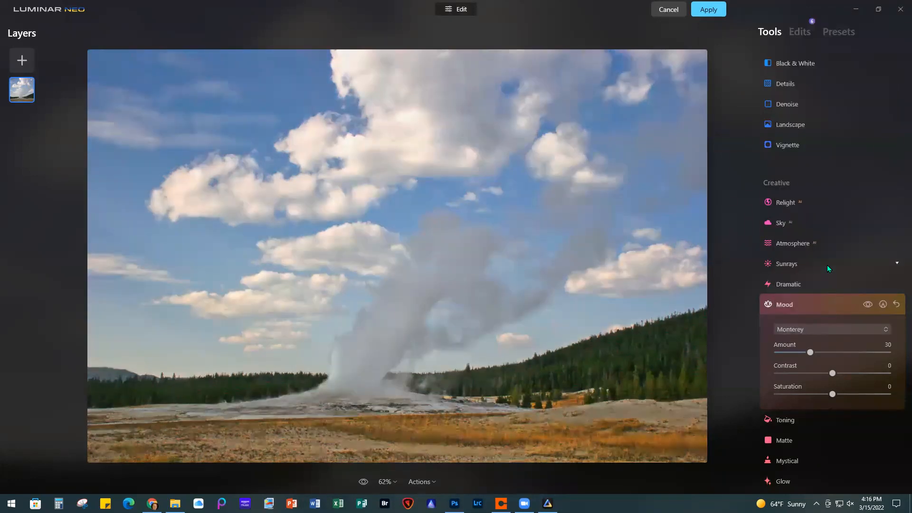
# Apply the Cinematic Toning LUT Long Beach to the photo in the Mood tool.
pyautogui.click(815, 330)
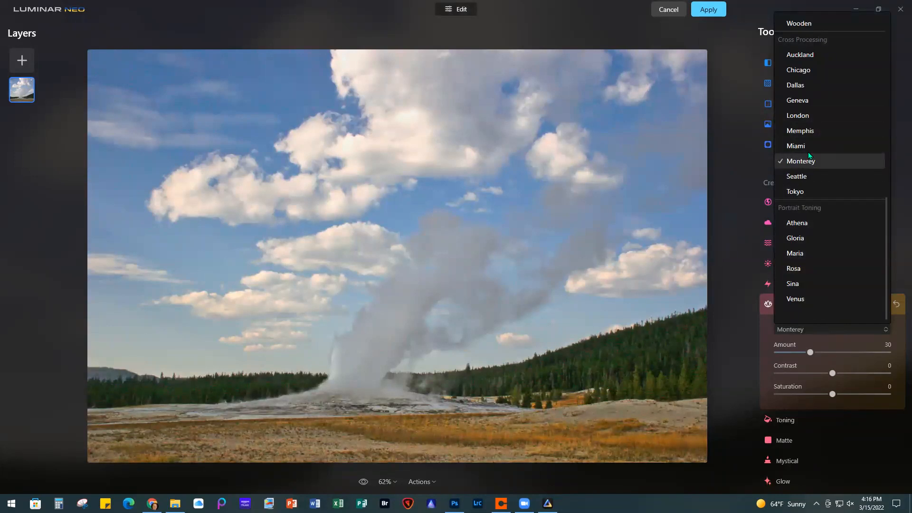
pyautogui.scroll(6, 806, 147)
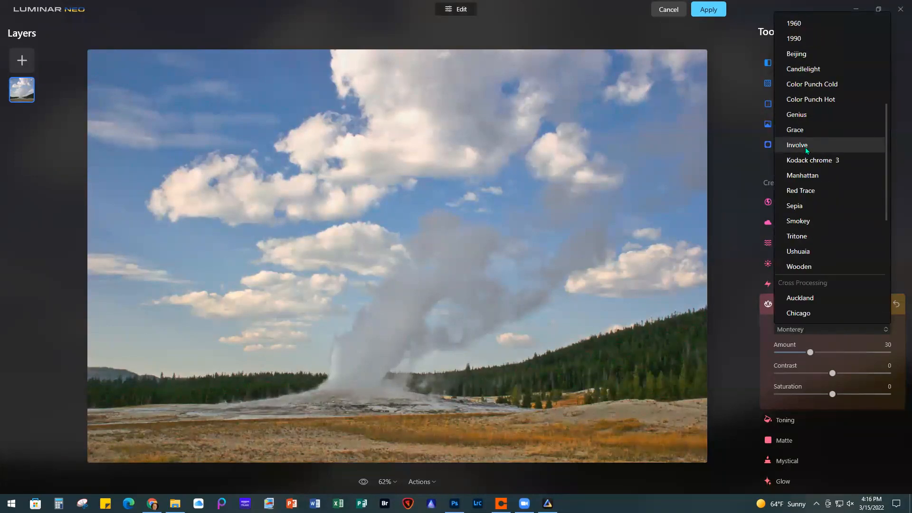
pyautogui.scroll(3, 805, 150)
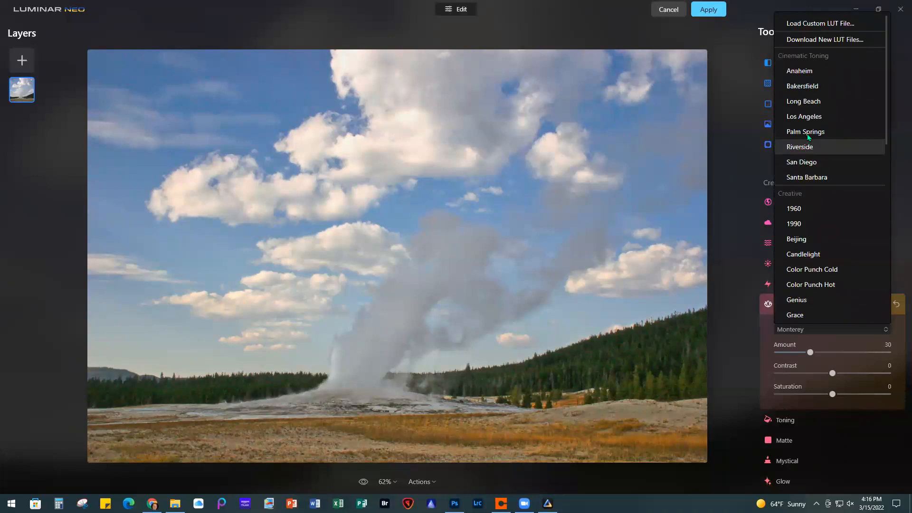
pyautogui.click(814, 101)
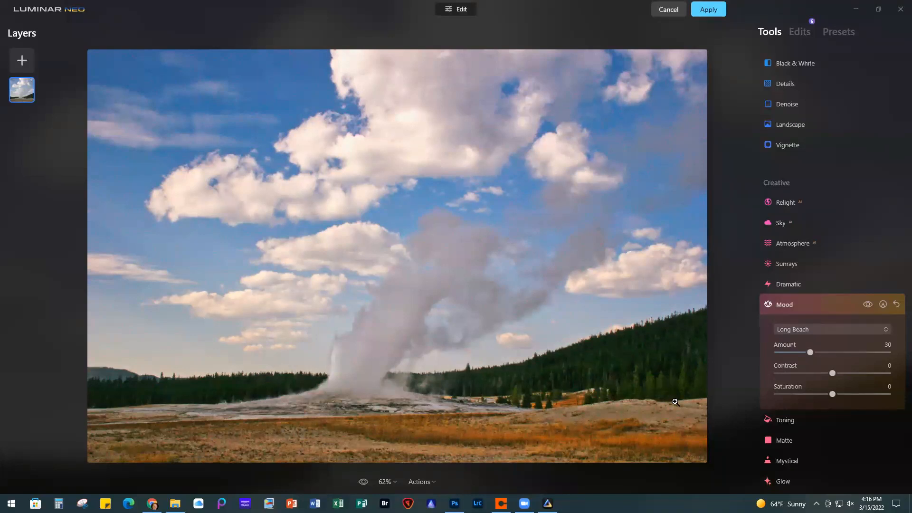
# Add Supercontrast with Highlights Contrast at 4, Midtones Contrast at 11 and Shadows Contrast at 2.
pyautogui.scroll(-2, 821, 341)
pyautogui.scroll(-5, 820, 341)
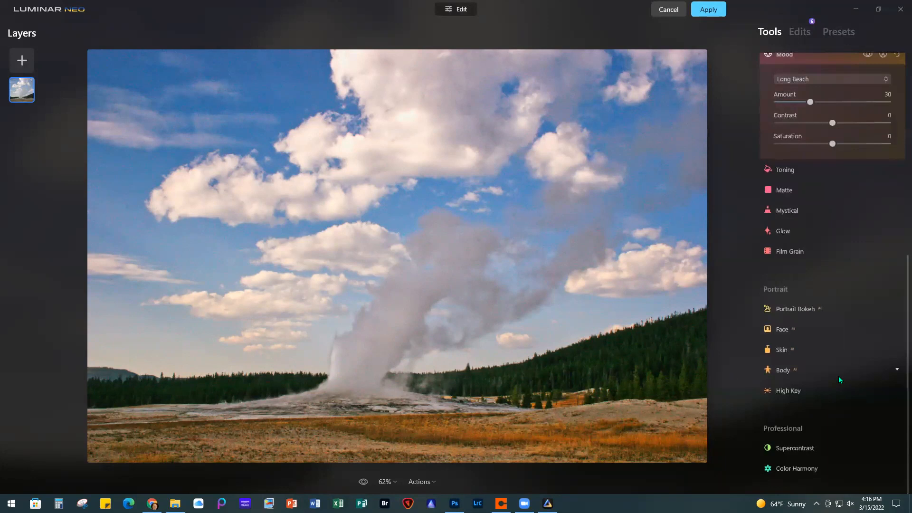
pyautogui.click(820, 448)
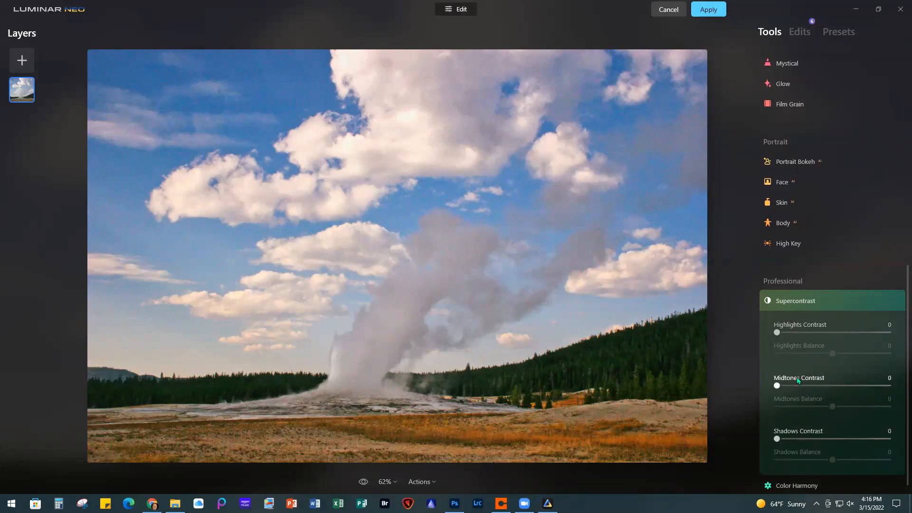
pyautogui.moveTo(777, 333); pyautogui.dragTo(782, 334)
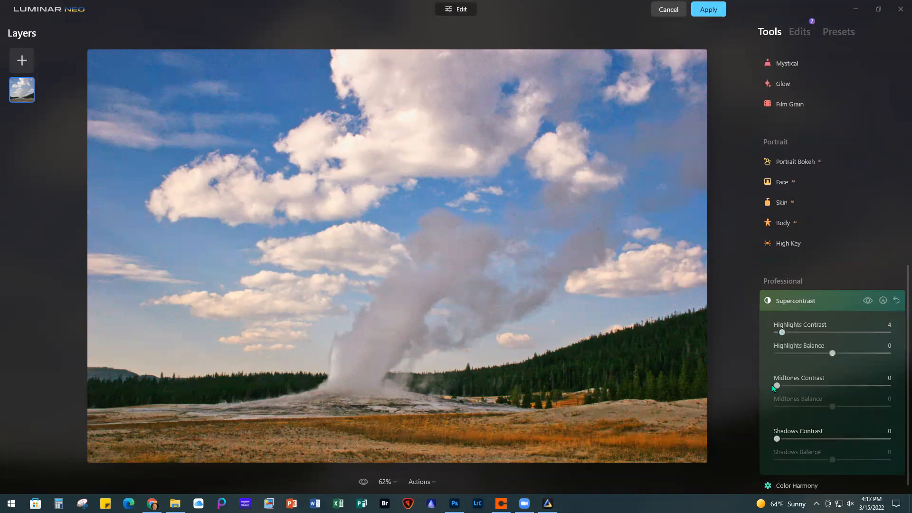
pyautogui.moveTo(777, 387); pyautogui.dragTo(790, 388)
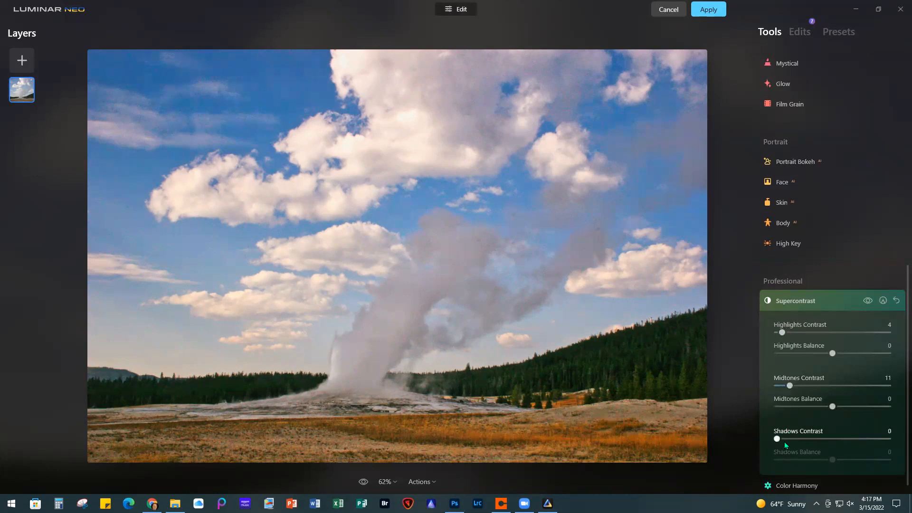
pyautogui.moveTo(777, 440); pyautogui.dragTo(780, 440)
pyautogui.click(846, 300)
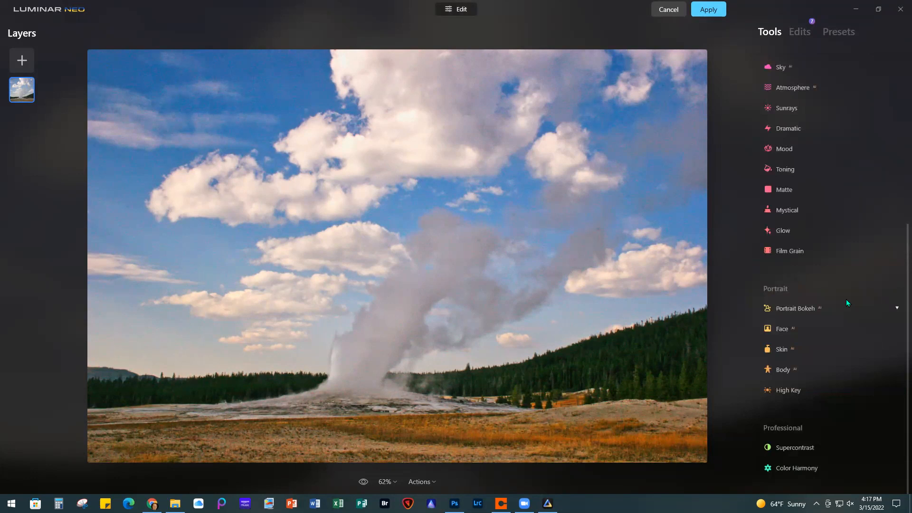
# Look at the HSL saturation sliders of the Color tool among the Essentials tools.
pyautogui.scroll(5, 847, 303)
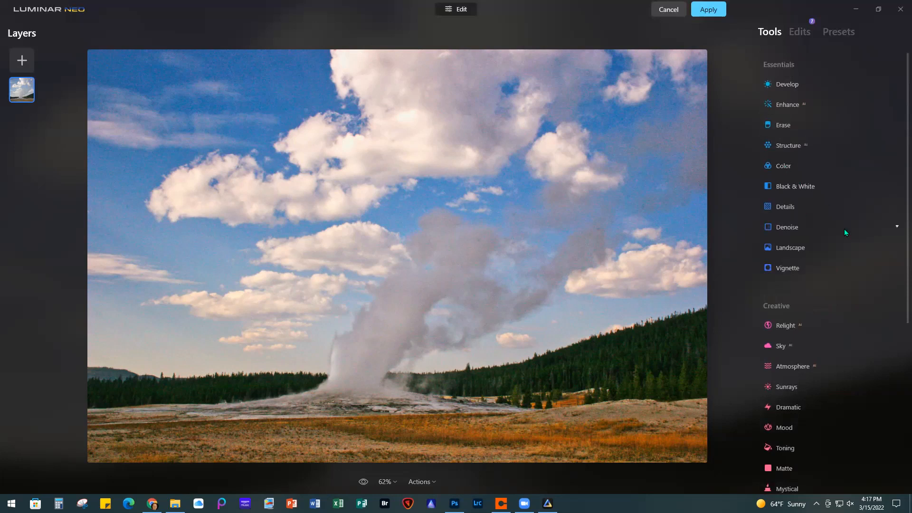
pyautogui.click(800, 165)
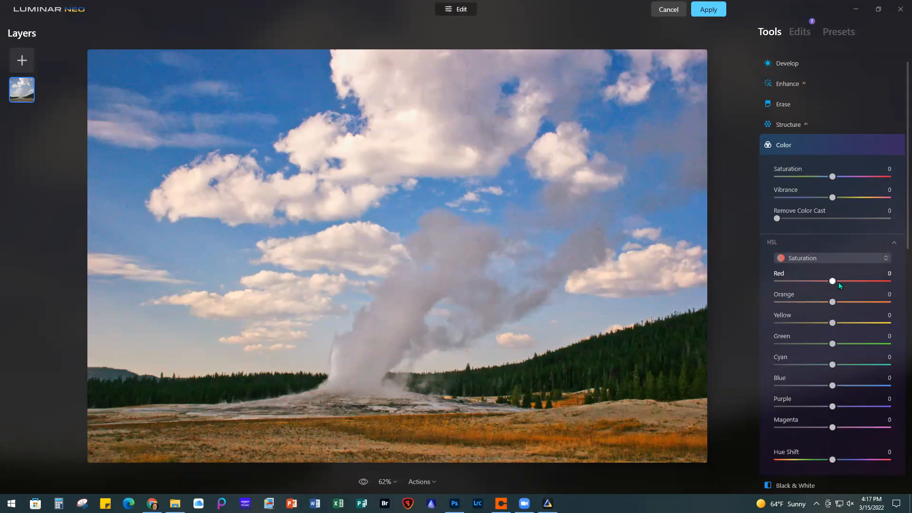
pyautogui.click(828, 144)
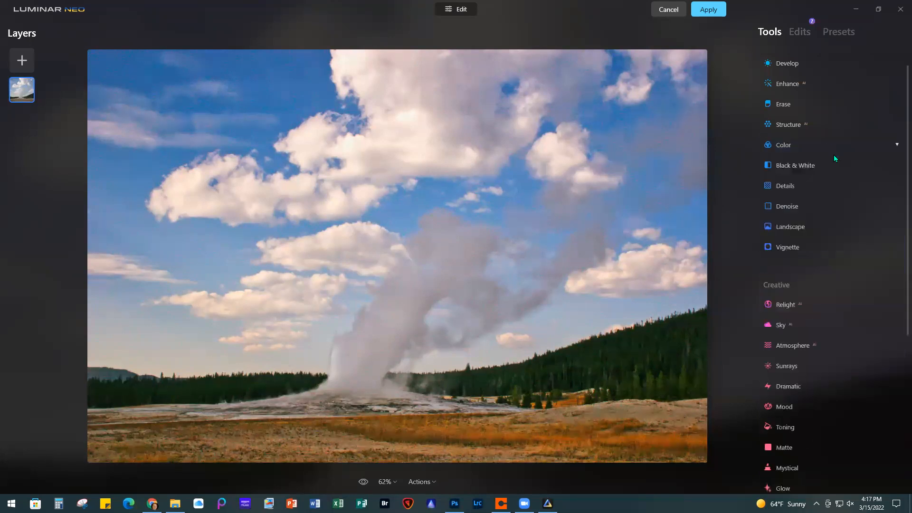
# Review the applied edits and show the HSL Saturation values of the existing Color edit.
pyautogui.click(802, 33)
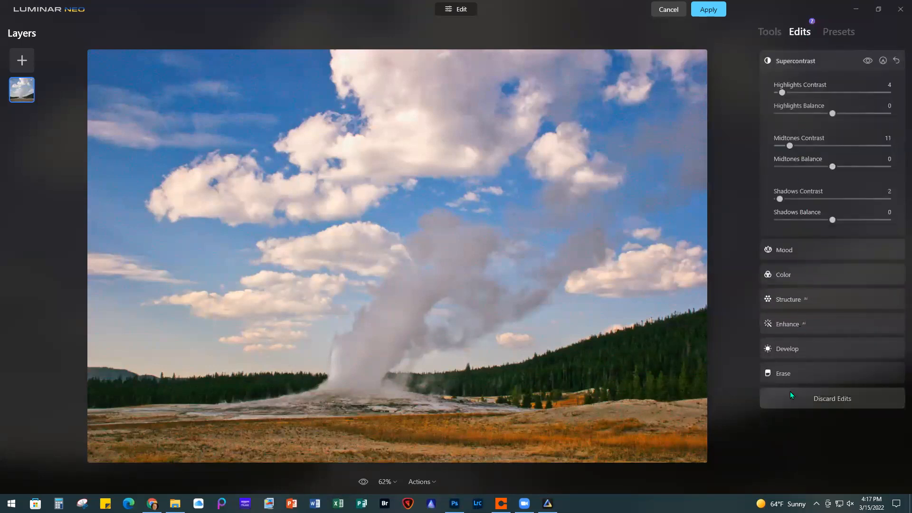
pyautogui.click(832, 58)
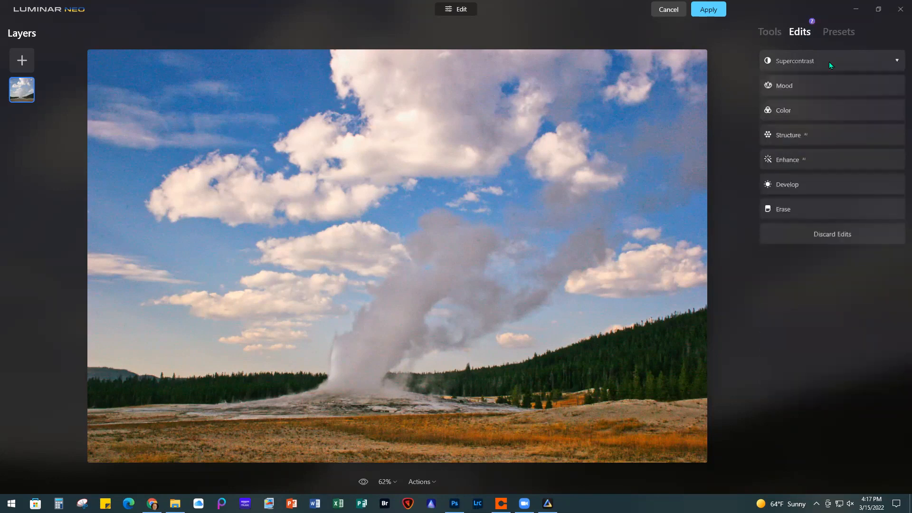
pyautogui.click(814, 108)
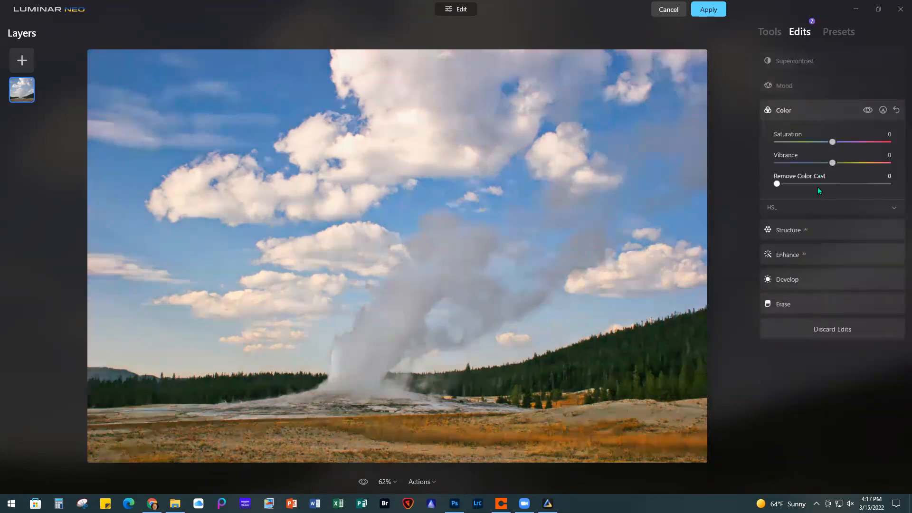
pyautogui.click(803, 207)
pyautogui.click(816, 224)
pyautogui.click(817, 256)
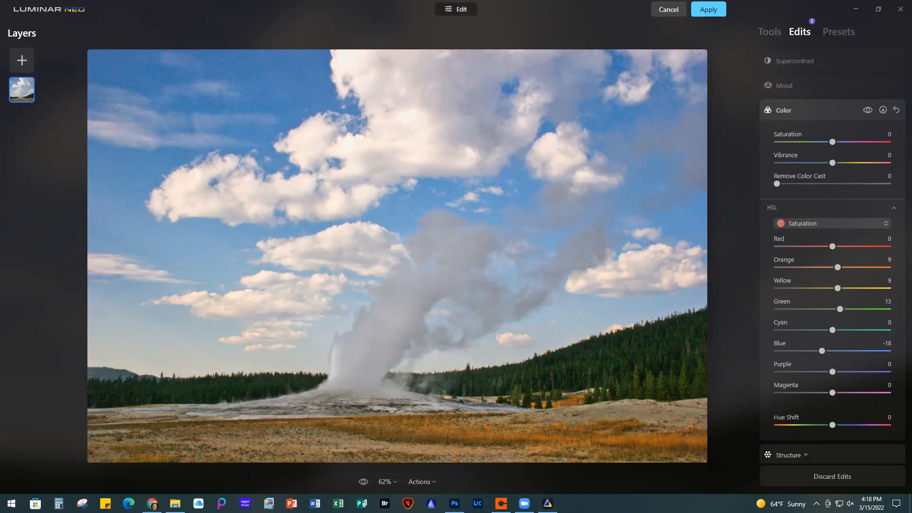
# Review the contrast and balance settings of the Supercontrast edit among the applied edits.
pyautogui.click(809, 109)
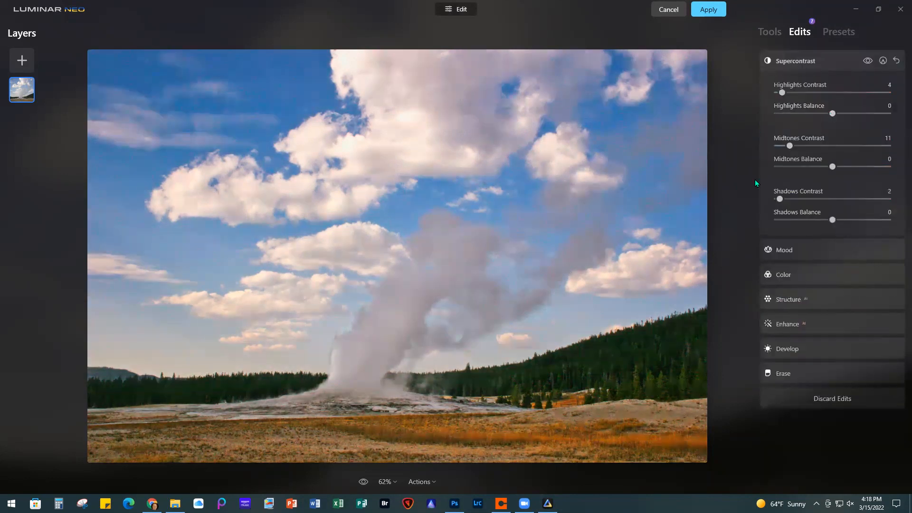
pyautogui.click(828, 59)
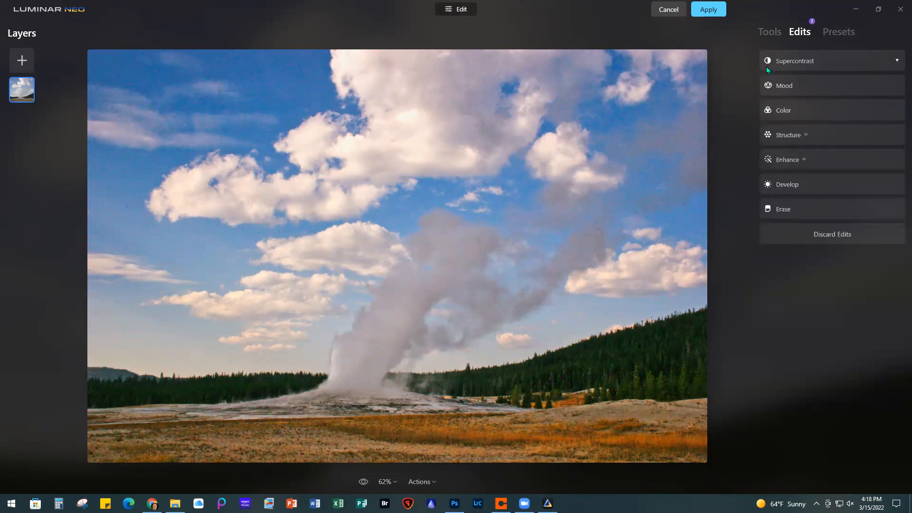
# Try the Structure tool on the photo with Amount at 29, and reset the Amount to 0.
pyautogui.click(770, 33)
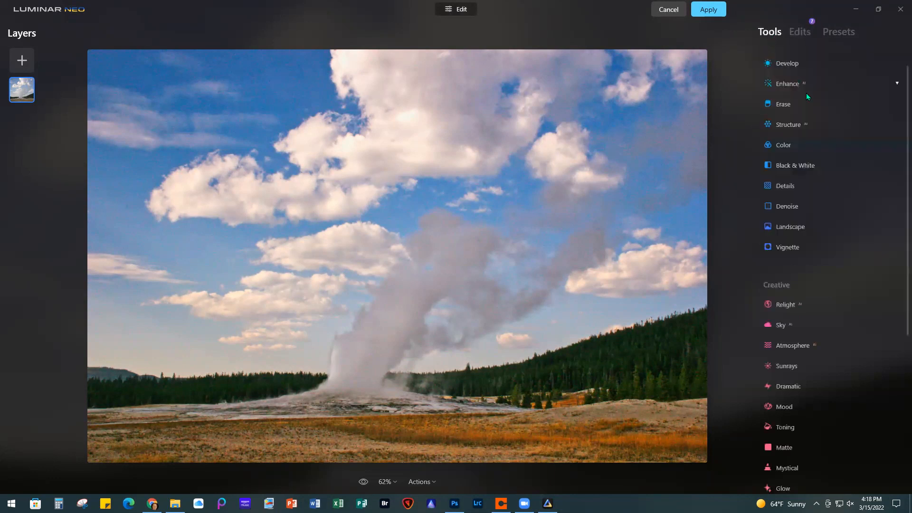
pyautogui.click(825, 126)
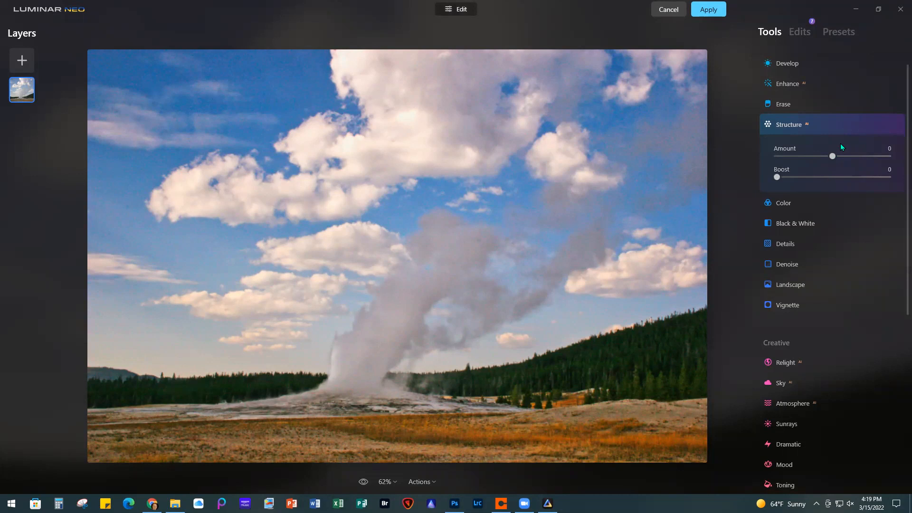
pyautogui.moveTo(833, 157); pyautogui.dragTo(853, 156)
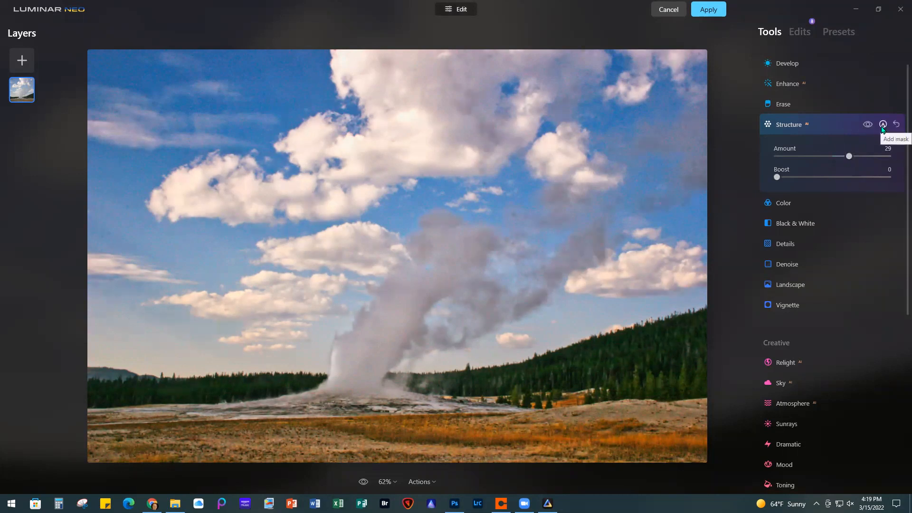
pyautogui.doubleClick(848, 157)
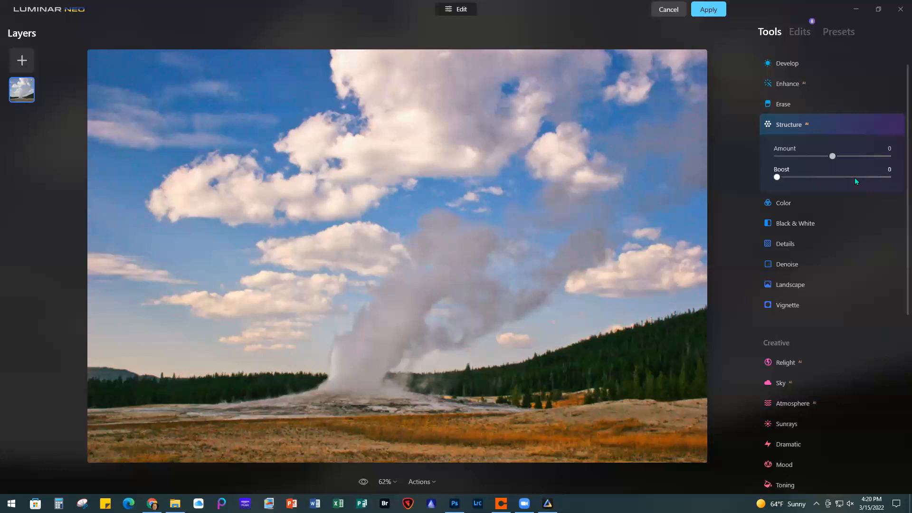
pyautogui.click(826, 122)
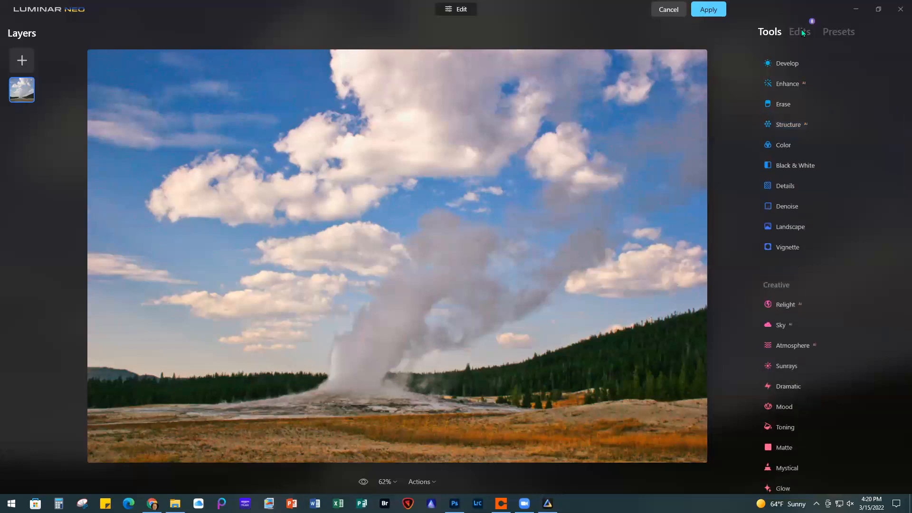
# Show the Erase edit in the list of applied edits and apply the Luminar Neo result back to the Photoshop document.
pyautogui.click(802, 31)
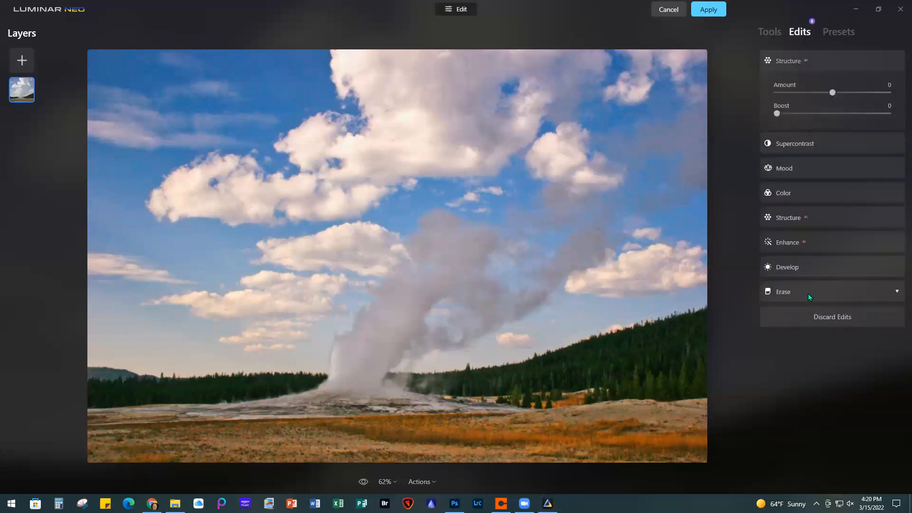
pyautogui.click(808, 294)
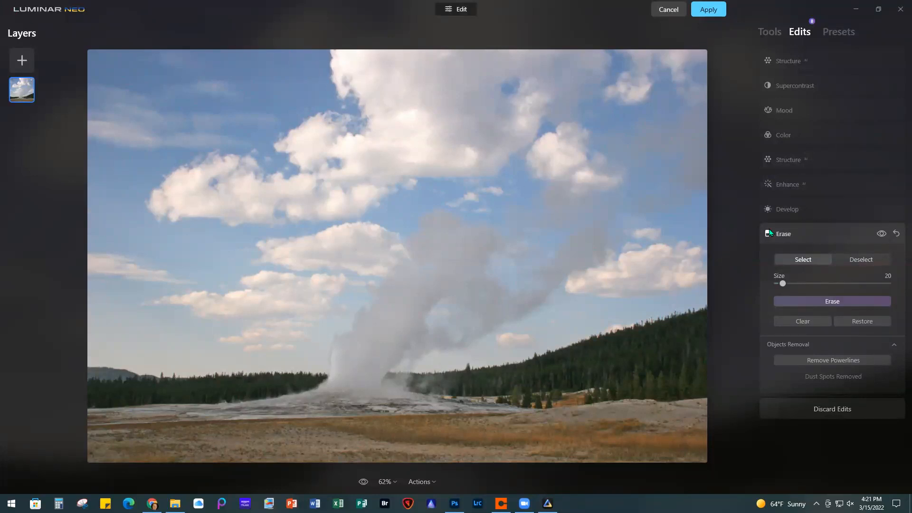
pyautogui.click(714, 12)
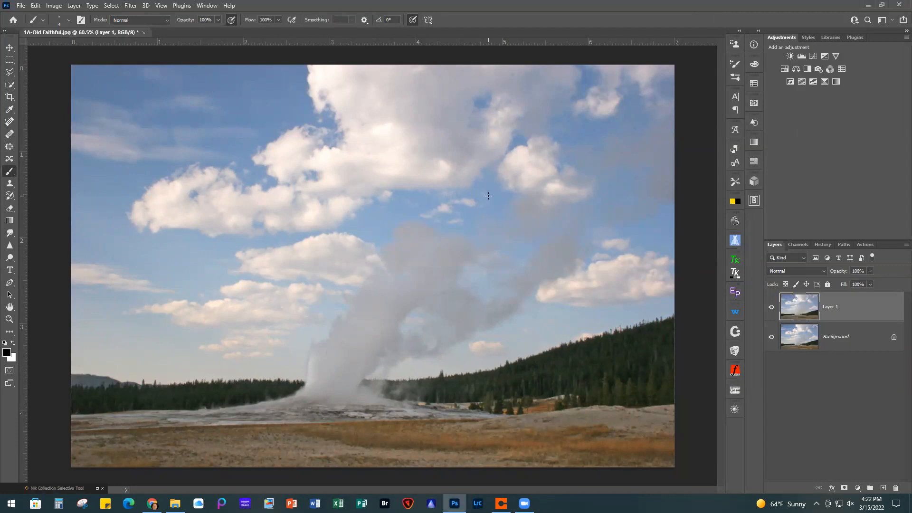
# Compare the Old Faithful photo with and without Layer 1 by toggling that layer's visibility.
pyautogui.click(772, 307)
pyautogui.click(772, 308)
pyautogui.click(773, 307)
pyautogui.click(772, 309)
# Switch to the finished Old Faithful version and compare it with and without its two TS2 - AI Clear + Prec Detail layers.
pyautogui.hotkey('alt', 'Tab')
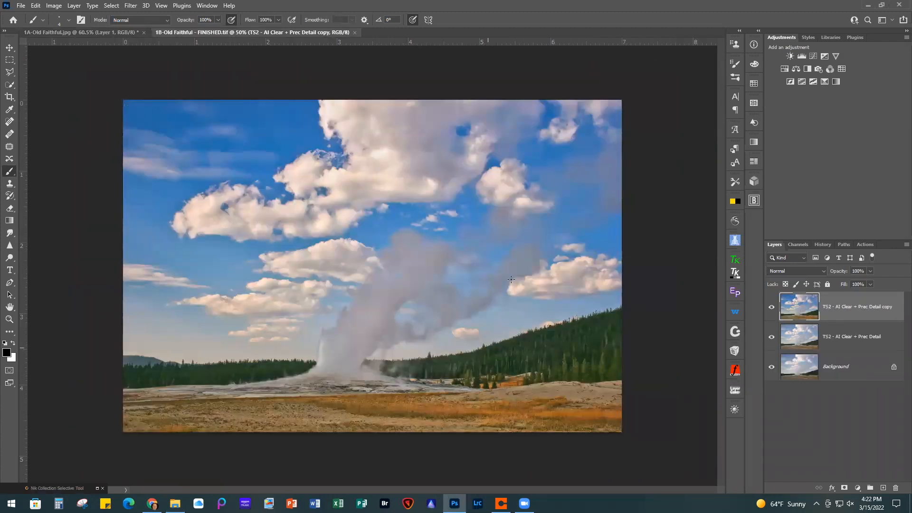
pyautogui.click(772, 307)
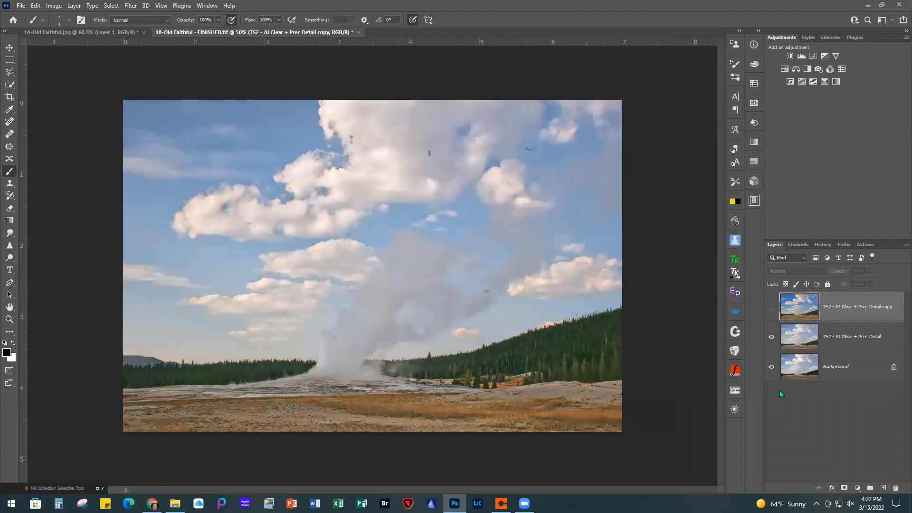
pyautogui.scroll(2, 794, 412)
pyautogui.scroll(-1, 795, 412)
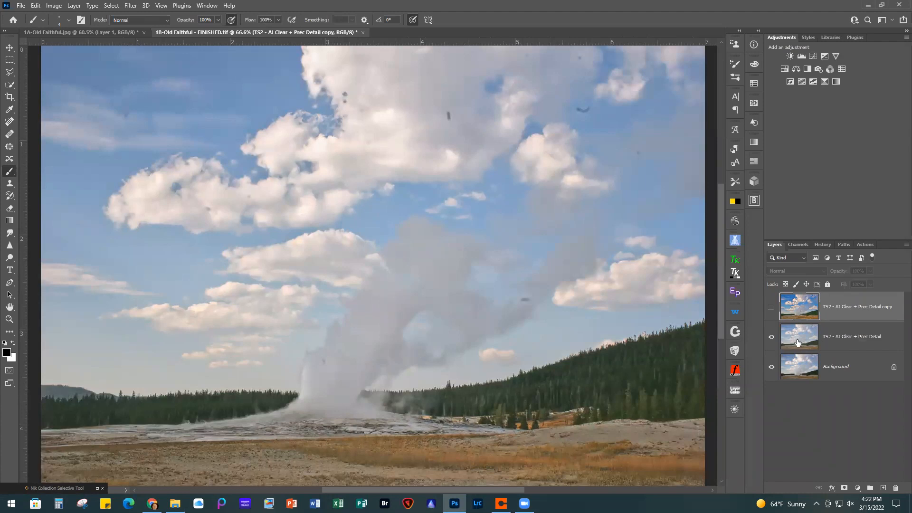
pyautogui.click(772, 339)
pyautogui.click(773, 341)
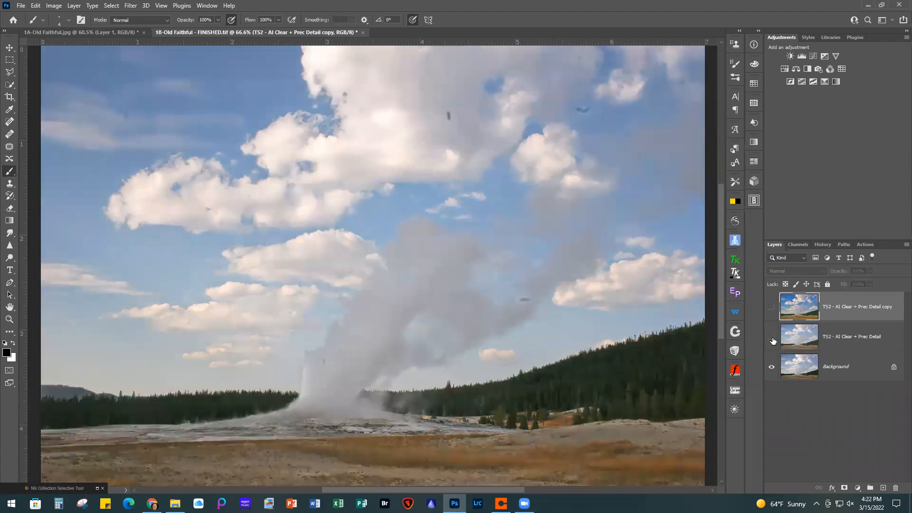
pyautogui.click(772, 338)
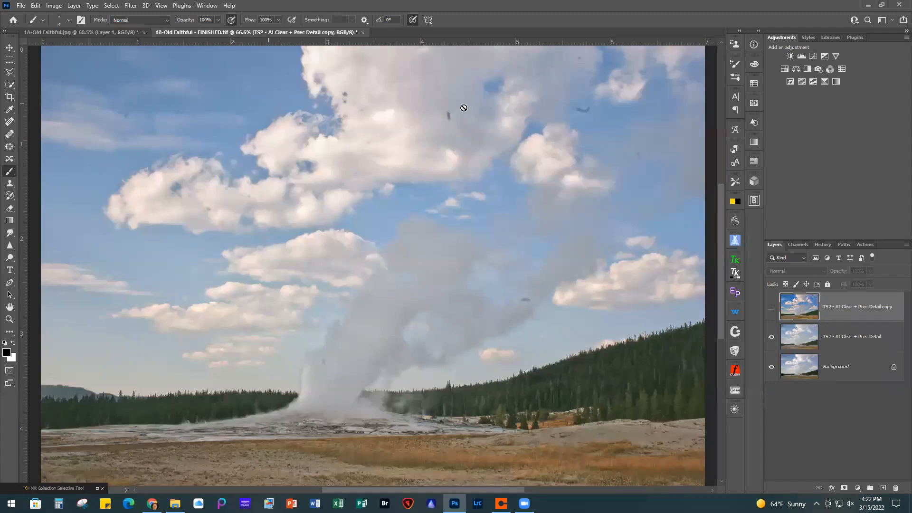
pyautogui.click(772, 309)
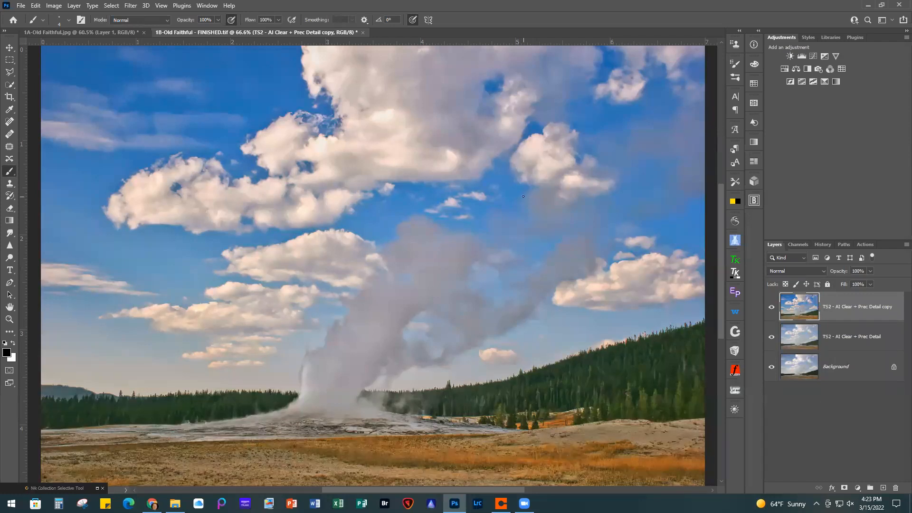
# Close 1B-Old Faithful - FINISHED.tif and 1A-Old Faithful.jpg without saving their changes.
pyautogui.scroll(-1, 523, 197)
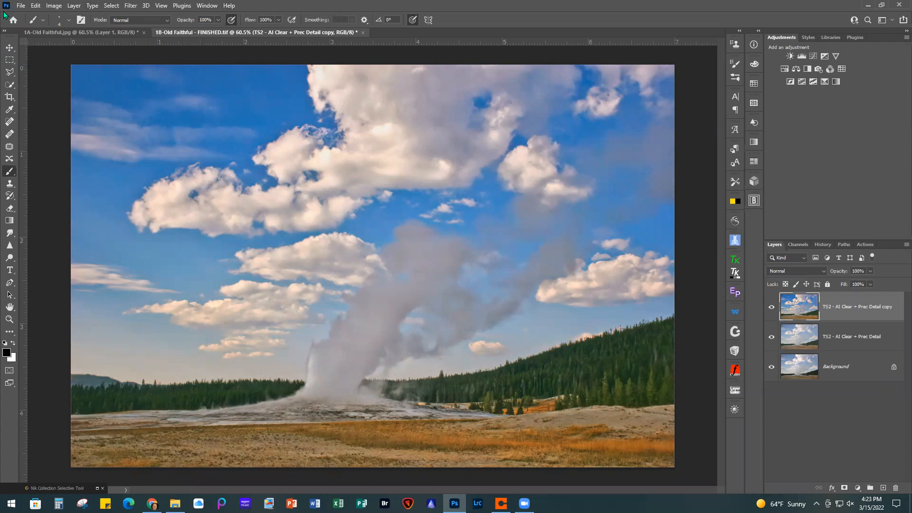
pyautogui.click(22, 7)
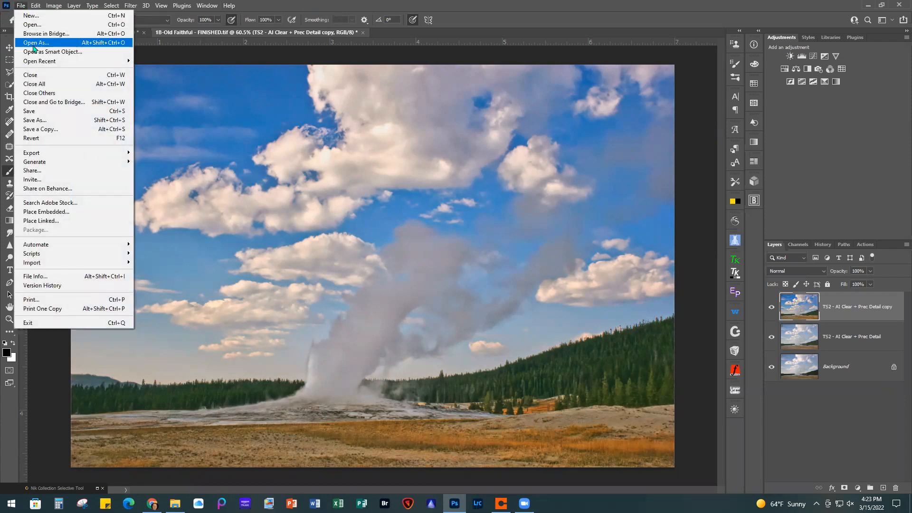
pyautogui.click(36, 76)
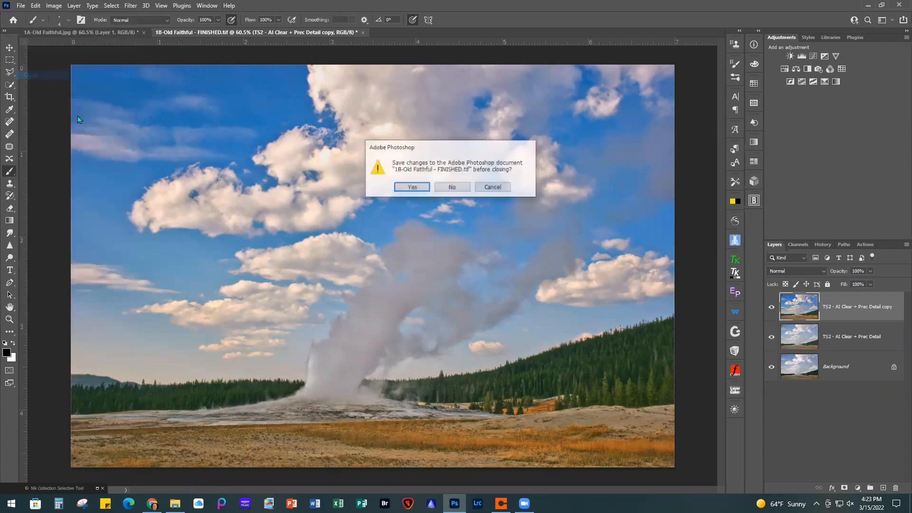
pyautogui.click(445, 187)
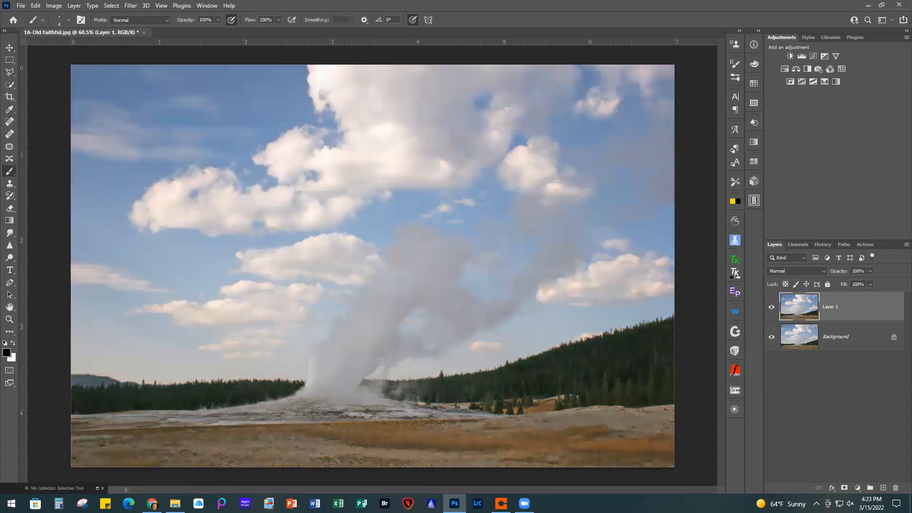
pyautogui.click(144, 34)
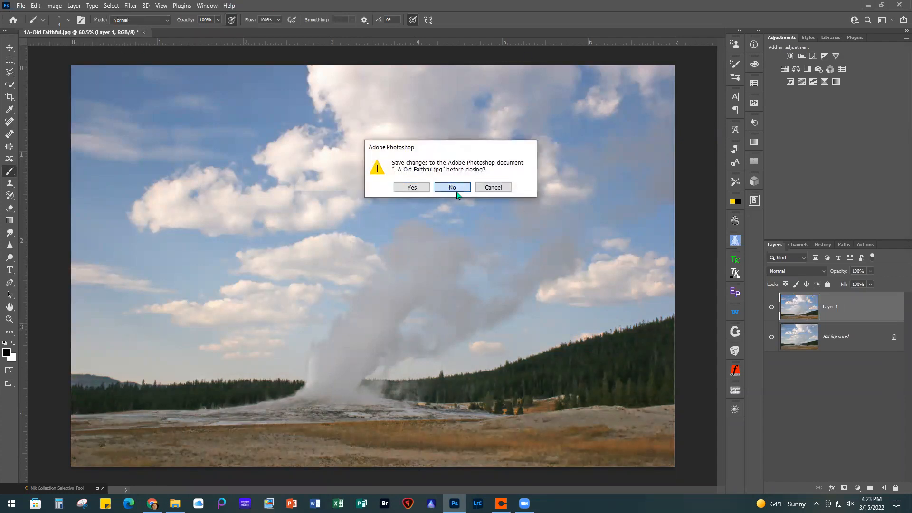
pyautogui.click(453, 188)
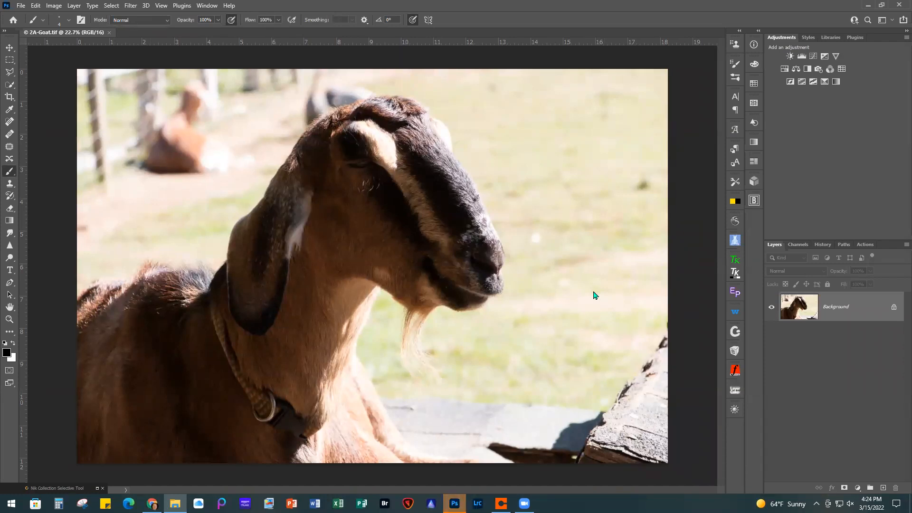
# Duplicate the Background layer of 2A-Goat.tif and send the copy to the Luminar Neo filter.
pyautogui.hotkey('ctrl', 'j')
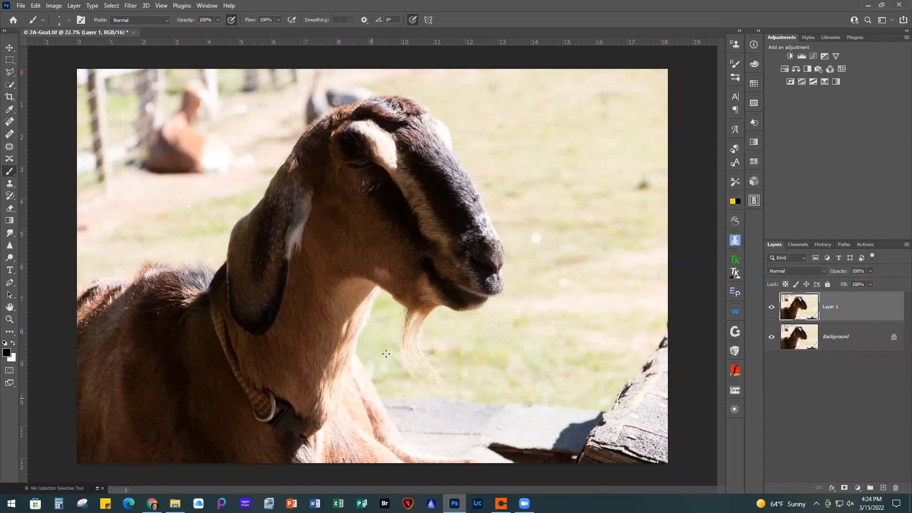
pyautogui.click(134, 5)
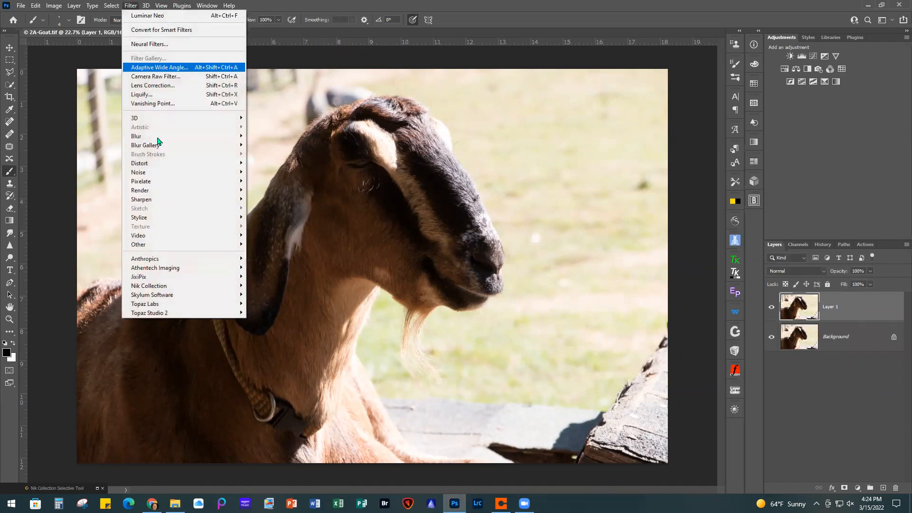
pyautogui.moveTo(168, 295)
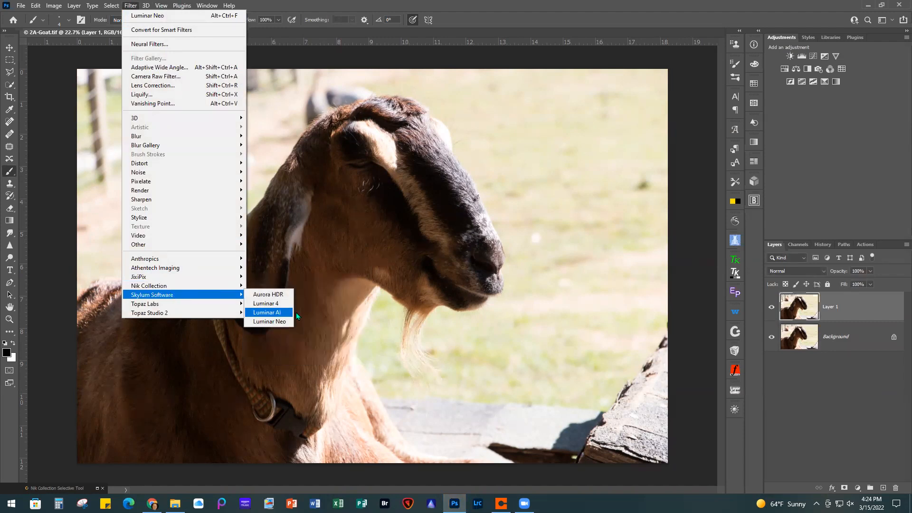
pyautogui.click(285, 324)
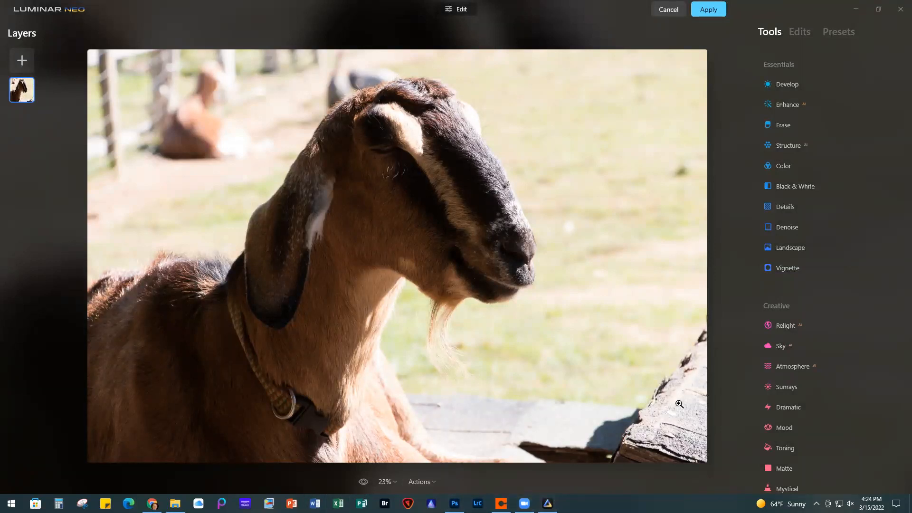
# Relight the goat photo with Brightness Near 88, Brightness Far -100, Depth 53, Warmth Near 1 and Warmth Far -7.
pyautogui.scroll(-3, 831, 302)
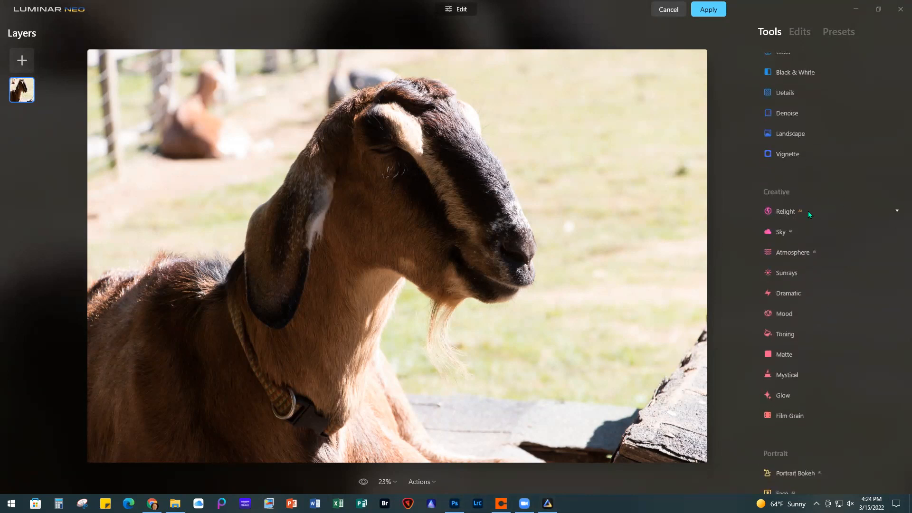
pyautogui.click(808, 210)
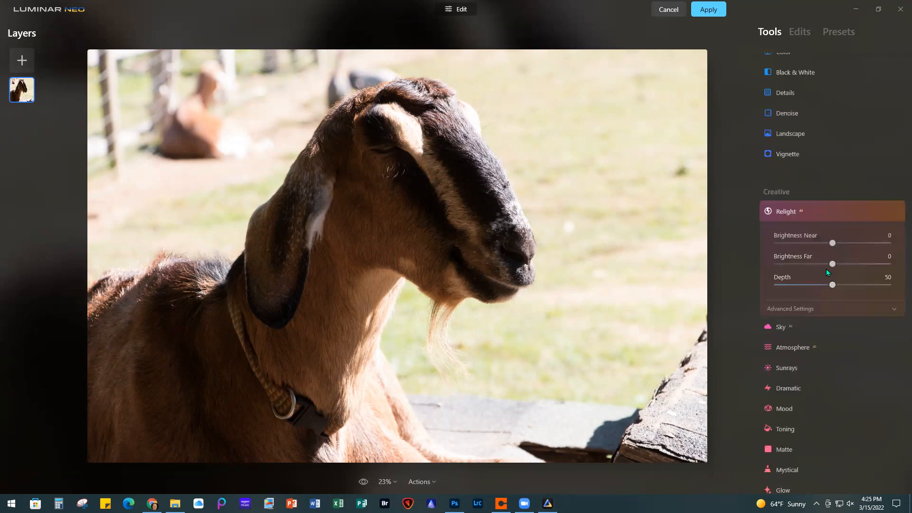
pyautogui.moveTo(832, 244); pyautogui.dragTo(882, 244)
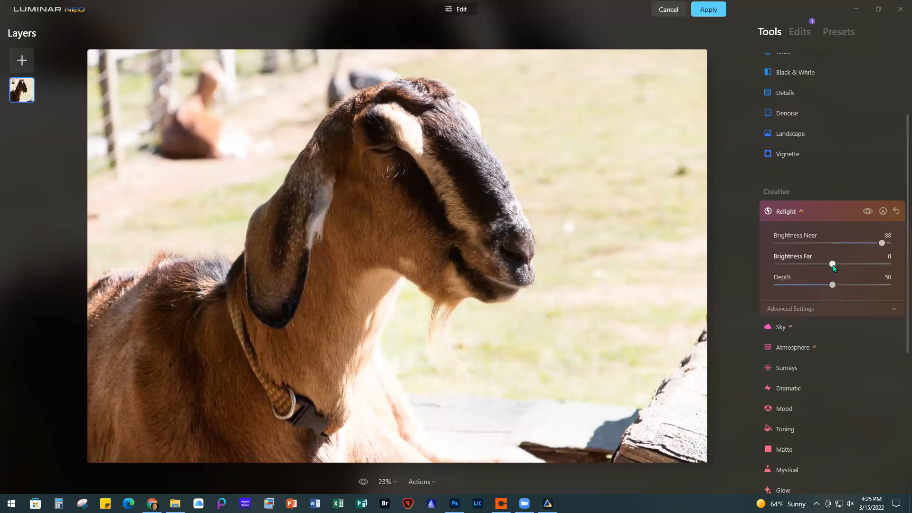
pyautogui.moveTo(833, 265); pyautogui.dragTo(762, 260)
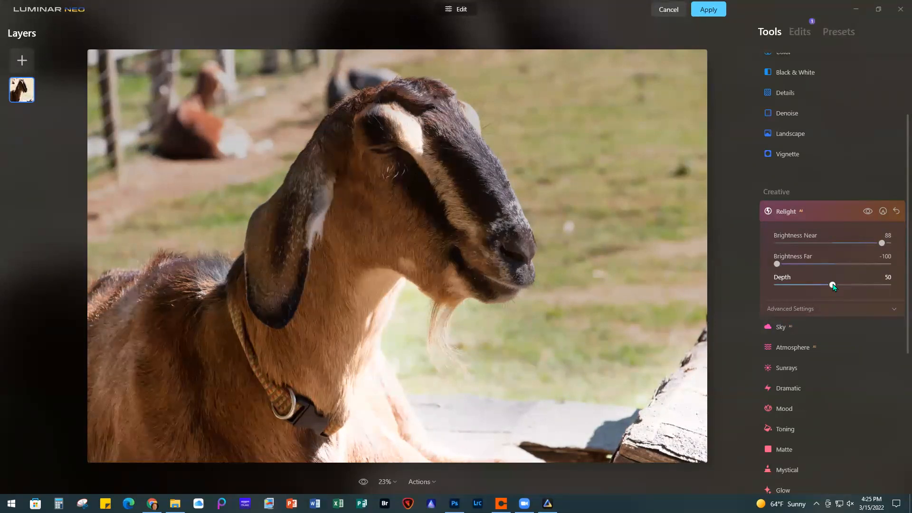
pyautogui.moveTo(833, 285)
pyautogui.mouseDown()
pyautogui.moveTo(849, 288)
pyautogui.moveTo(800, 287)
pyautogui.moveTo(890, 288)
pyautogui.moveTo(805, 288)
pyautogui.moveTo(844, 294)
pyautogui.mouseUp()
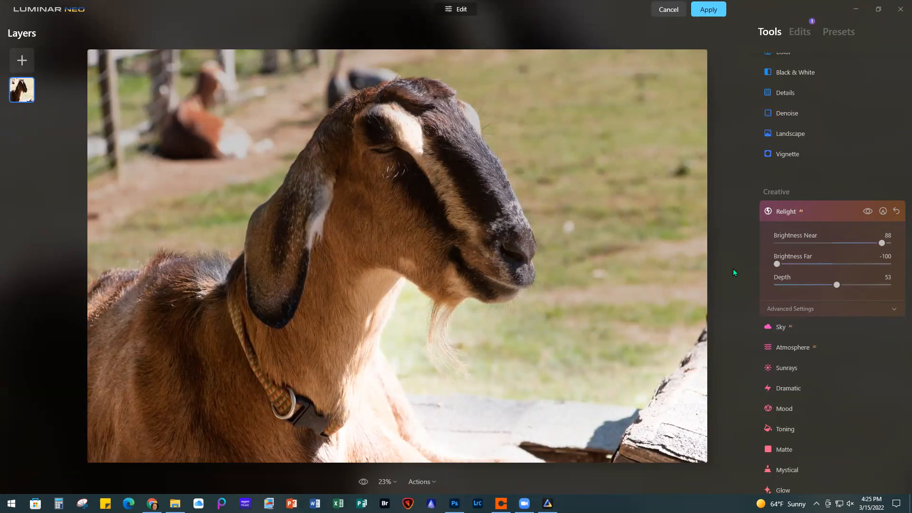
pyautogui.click(799, 309)
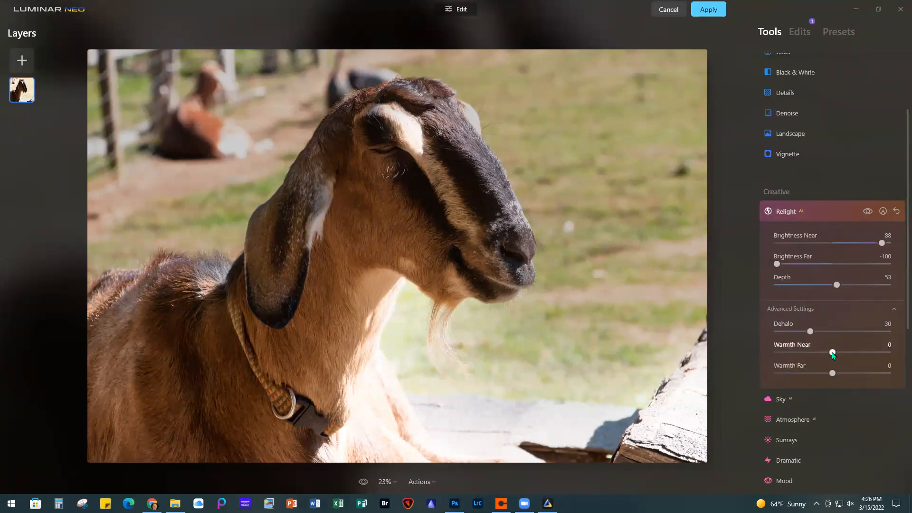
pyautogui.moveTo(833, 353); pyautogui.dragTo(825, 377)
# Set the Develop tool's Highlights to -100 and Shadows to 67 on the goat photo.
pyautogui.scroll(3, 857, 153)
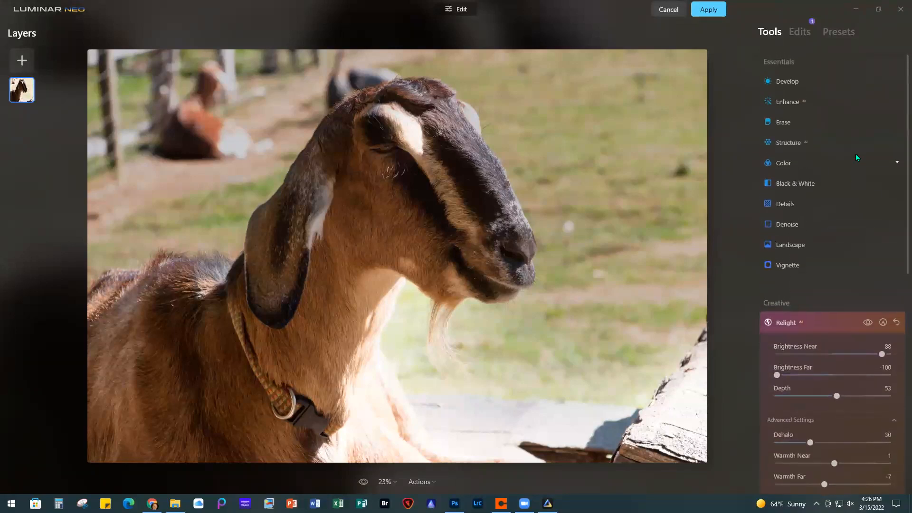
pyautogui.click(808, 84)
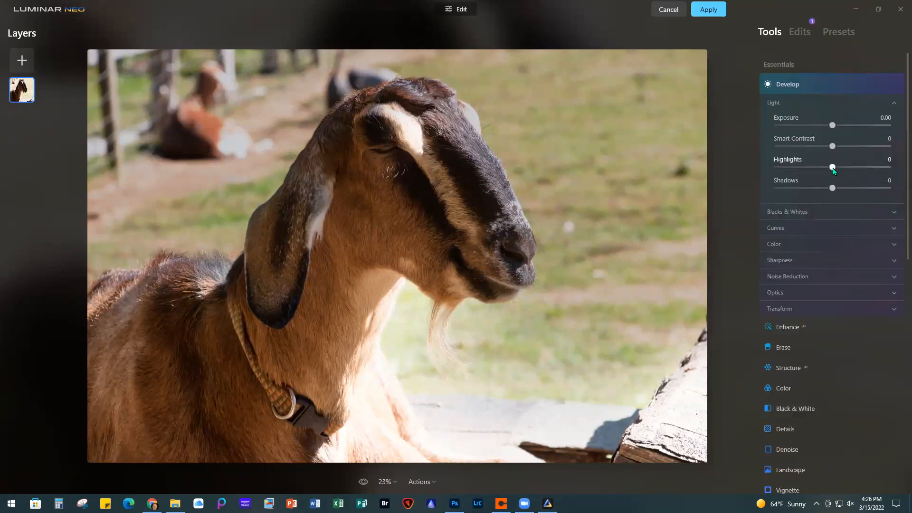
pyautogui.moveTo(833, 167); pyautogui.dragTo(776, 169)
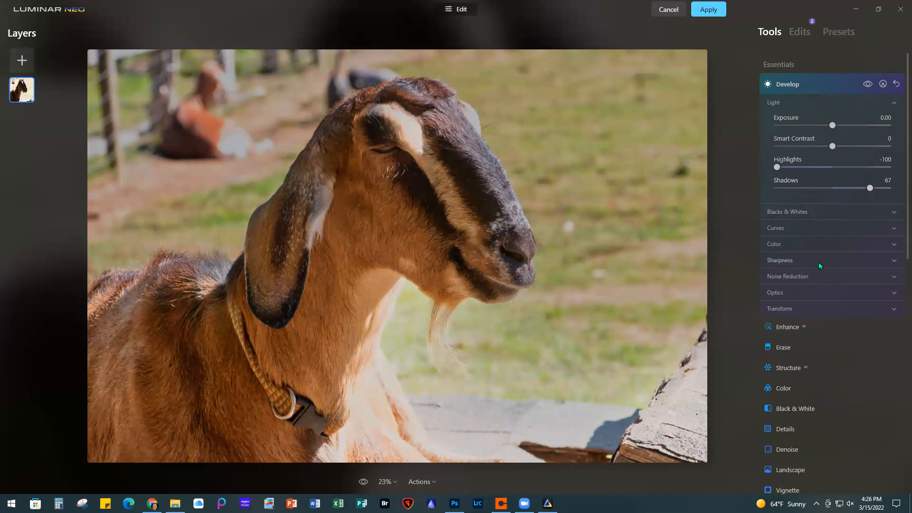
# Set the goat photo's Structure Amount to 23 and adjust its Vibrance with the Color tool.
pyautogui.click(819, 368)
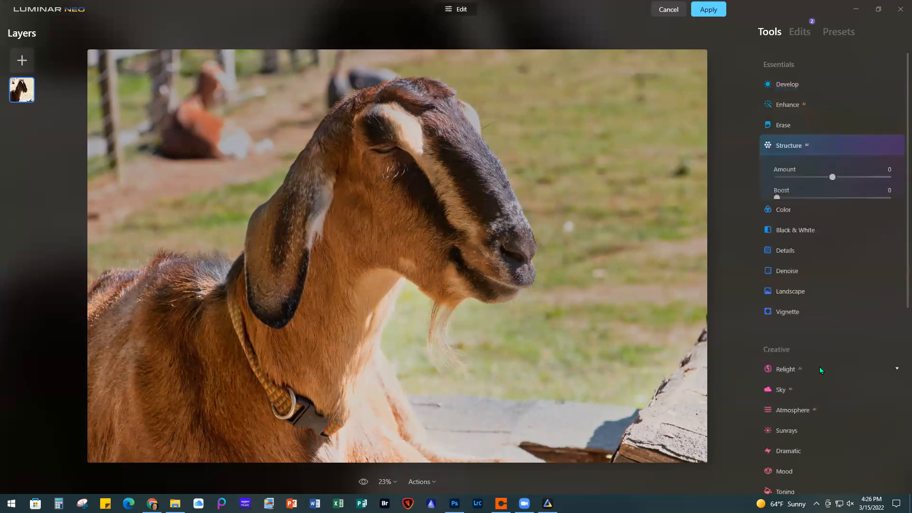
pyautogui.moveTo(834, 179); pyautogui.dragTo(848, 180)
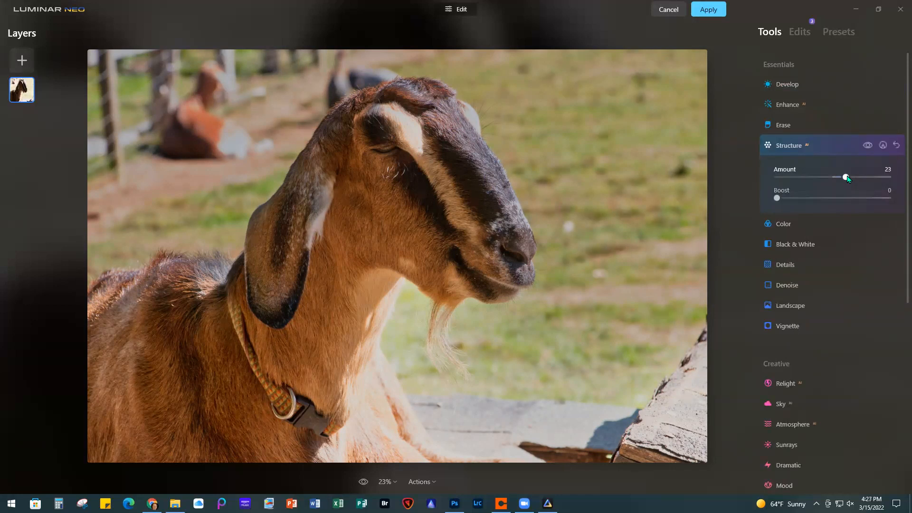
pyautogui.click(820, 223)
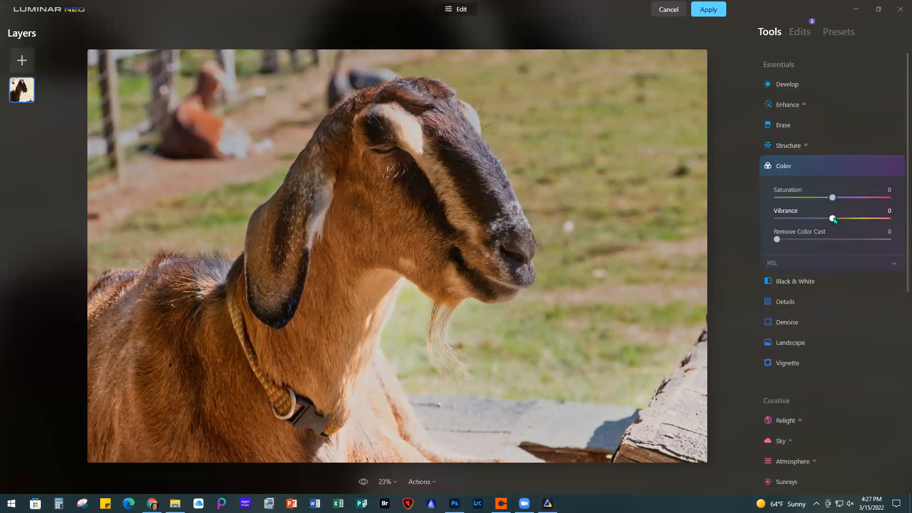
pyautogui.moveTo(834, 219); pyautogui.dragTo(831, 220)
# Raise the goat photo's Small Details slightly and set the Landscape tool's Foliage Enhancer to 8.
pyautogui.click(822, 301)
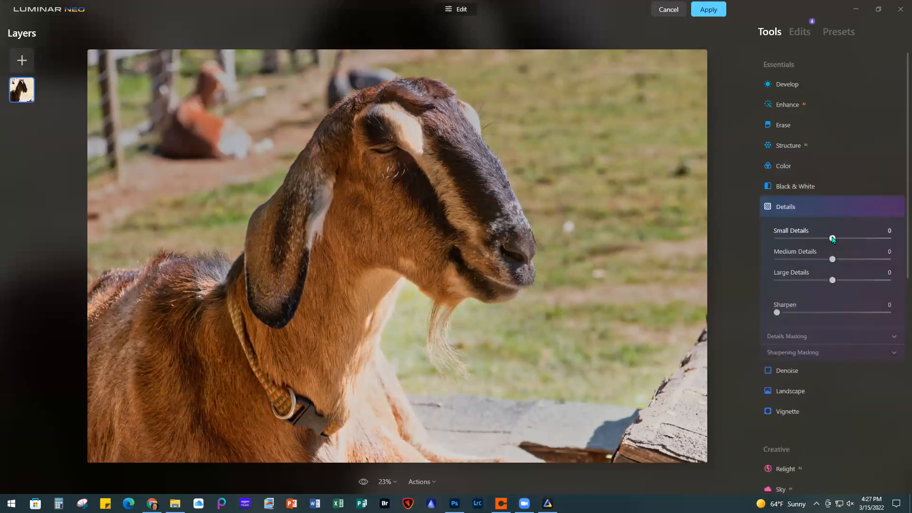
pyautogui.moveTo(833, 238); pyautogui.dragTo(842, 240)
pyautogui.click(820, 390)
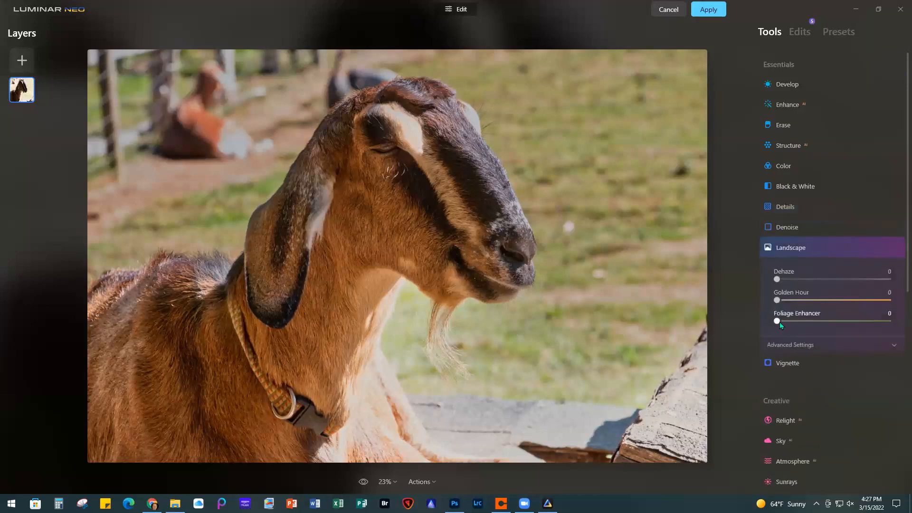
pyautogui.moveTo(778, 322); pyautogui.dragTo(787, 325)
# Add a second Relight adjustment to the goat photo with Brightness Near 11, Brightness Far -19 and Depth 56.
pyautogui.scroll(-1, 839, 320)
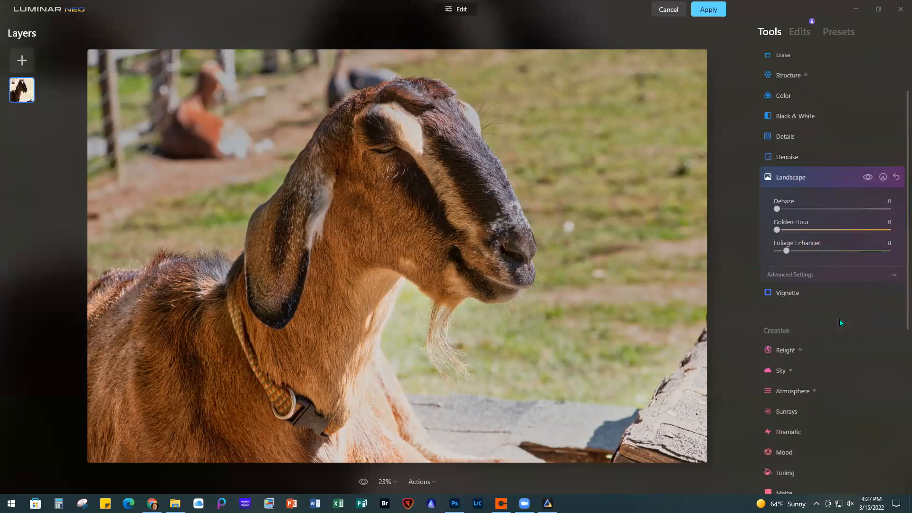
pyautogui.scroll(-2, 840, 319)
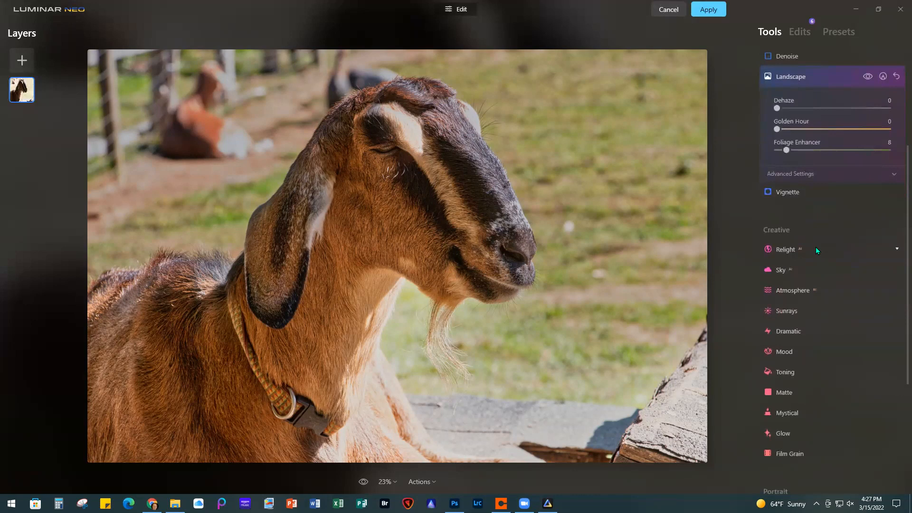
pyautogui.click(816, 249)
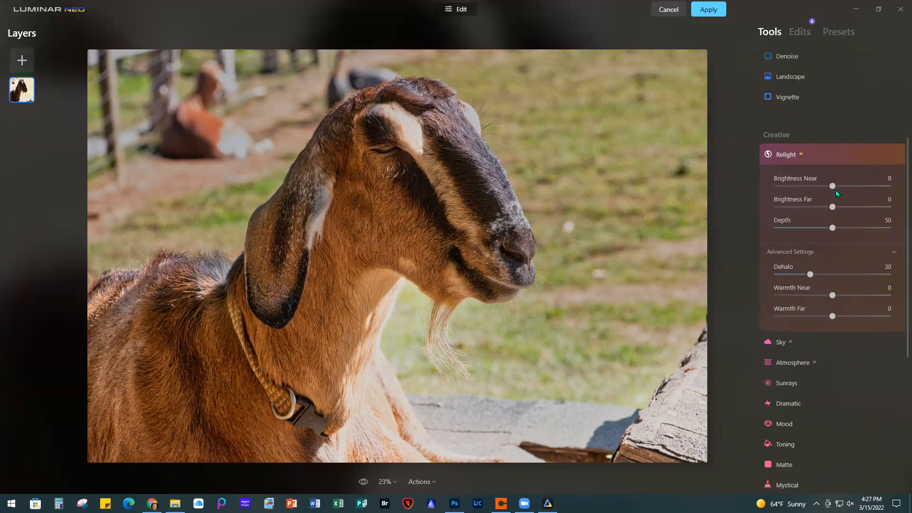
pyautogui.moveTo(835, 190); pyautogui.dragTo(839, 189)
pyautogui.moveTo(832, 207); pyautogui.dragTo(824, 210)
pyautogui.moveTo(824, 212); pyautogui.dragTo(843, 232)
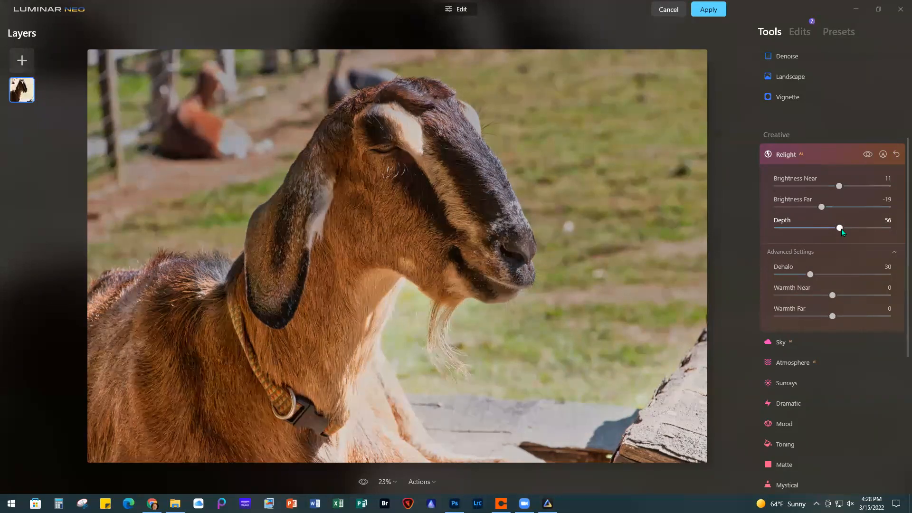
# Set Supercontrast's Highlights Contrast to 7 and slightly raise its Midtones Contrast on the goat photo.
pyautogui.scroll(-6, 857, 378)
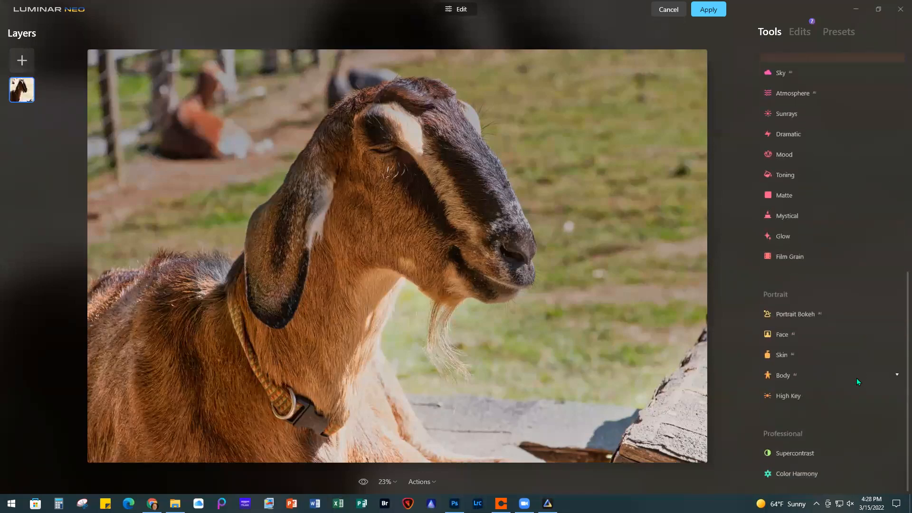
pyautogui.click(832, 448)
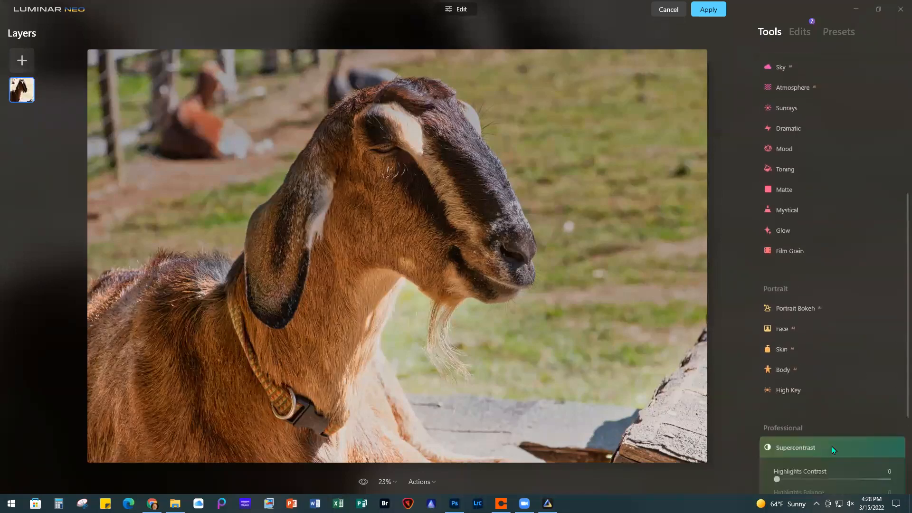
pyautogui.moveTo(777, 335); pyautogui.dragTo(787, 337)
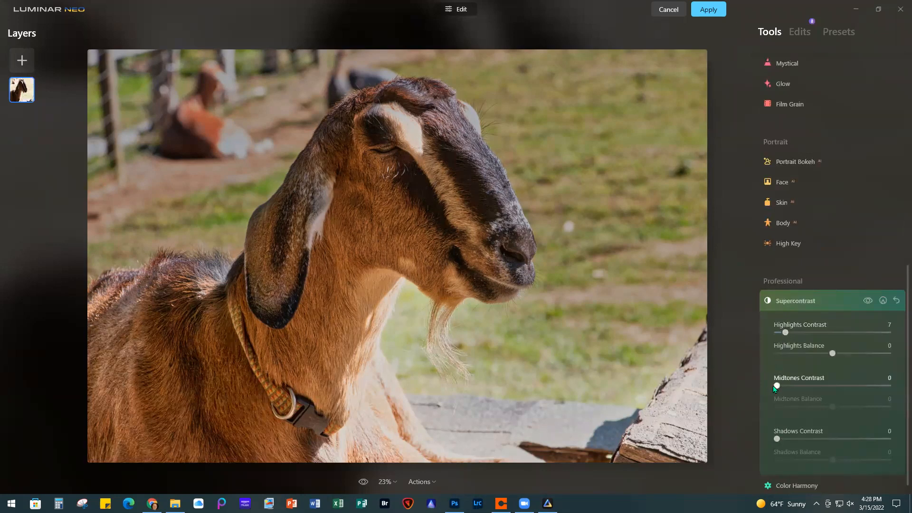
pyautogui.moveTo(778, 386); pyautogui.dragTo(792, 385)
# Apply the Luminar Neo edits to the goat layer and compare the photo with and without Layer 1.
pyautogui.click(709, 11)
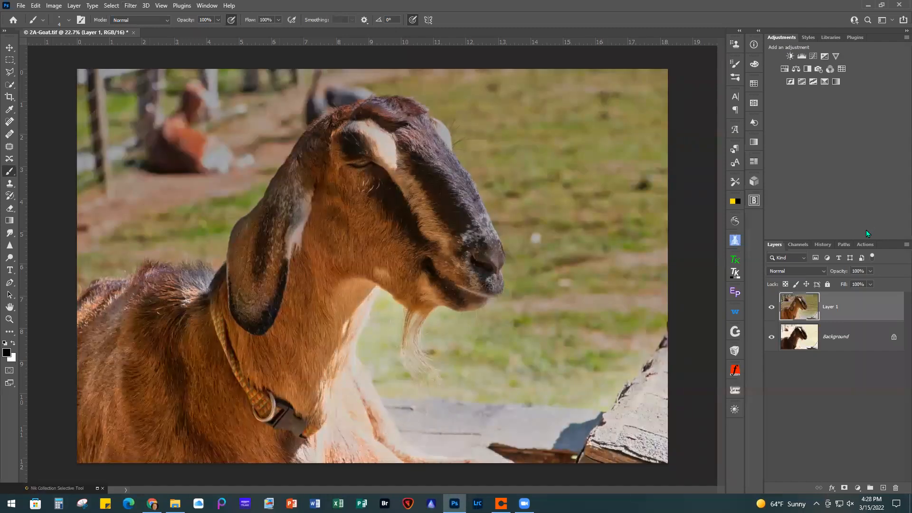
pyautogui.click(772, 309)
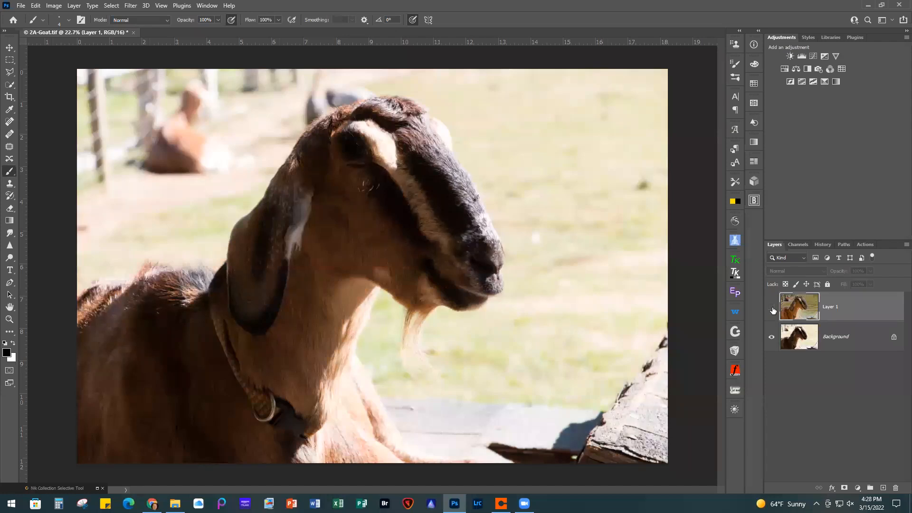
pyautogui.click(772, 309)
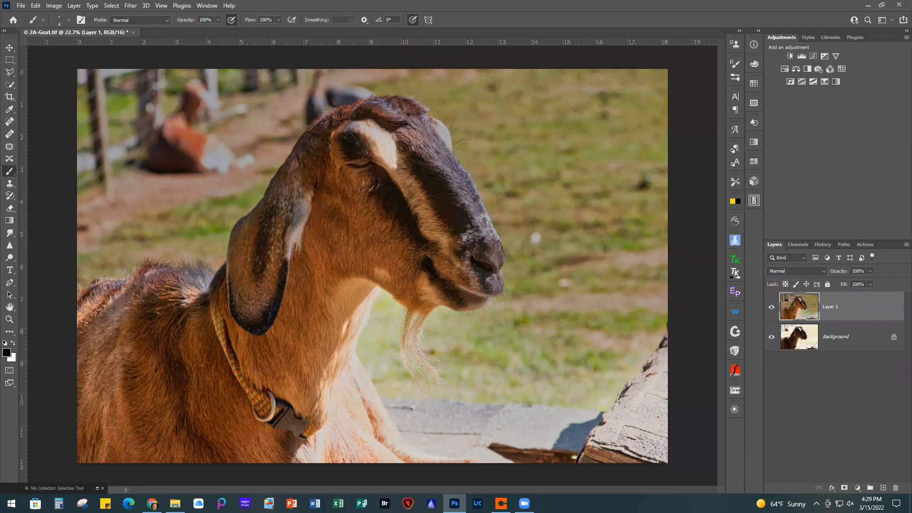
# Close 2A-Goat.tif without saving its changes and bring up 3A1-Barn1-Power Lines.jpg.
pyautogui.click(21, 6)
pyautogui.click(38, 76)
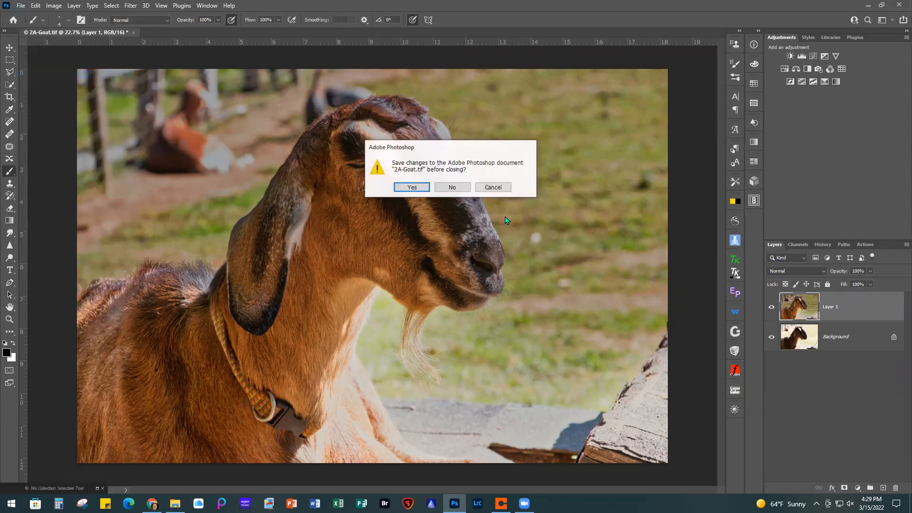
pyautogui.click(461, 189)
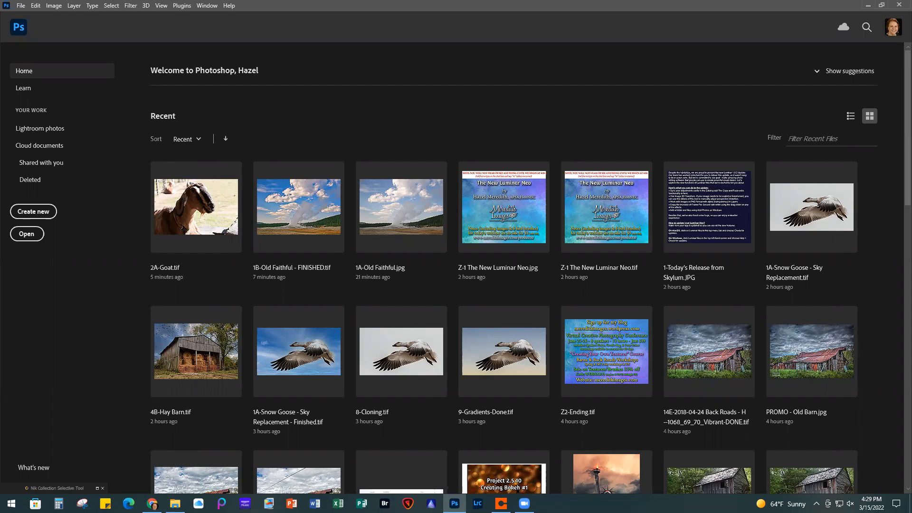
pyautogui.hotkey('alt', 'Tab')
pyautogui.hotkey('alt', 'Tab')
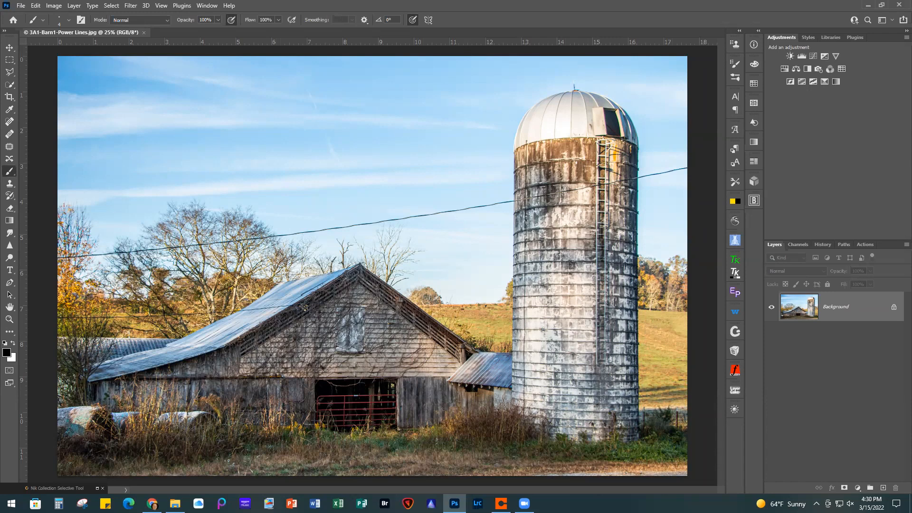
# Duplicate the Background layer of 3A1-Barn1-Power Lines.jpg and send the copy to the Luminar Neo filter.
pyautogui.hotkey('ctrl', 'j')
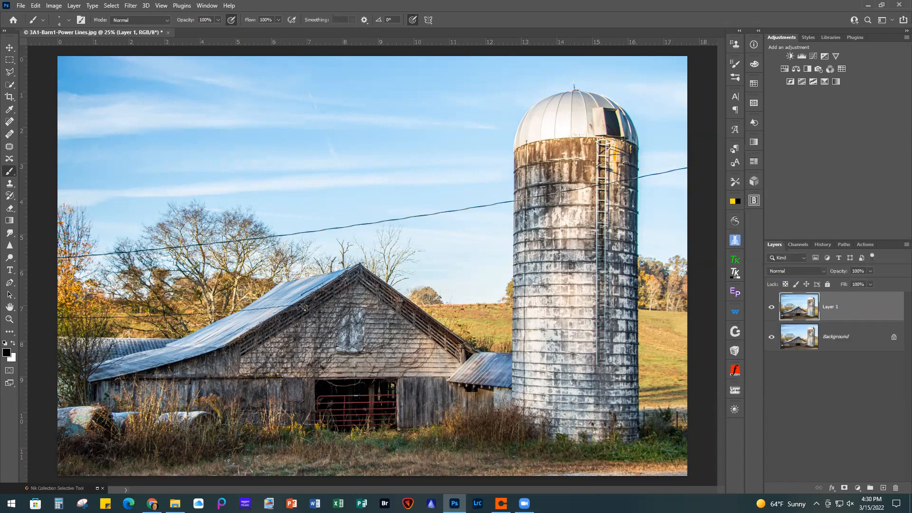
pyautogui.click(130, 6)
pyautogui.moveTo(207, 286)
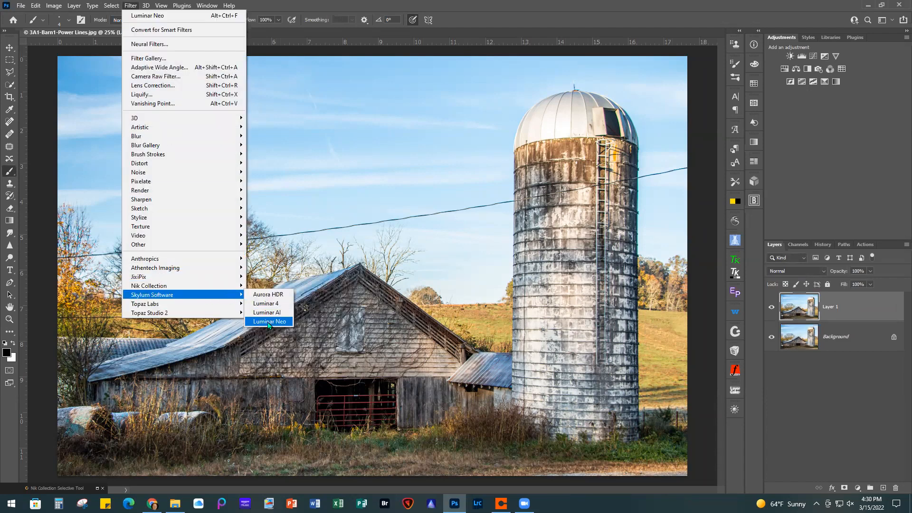
pyautogui.click(269, 322)
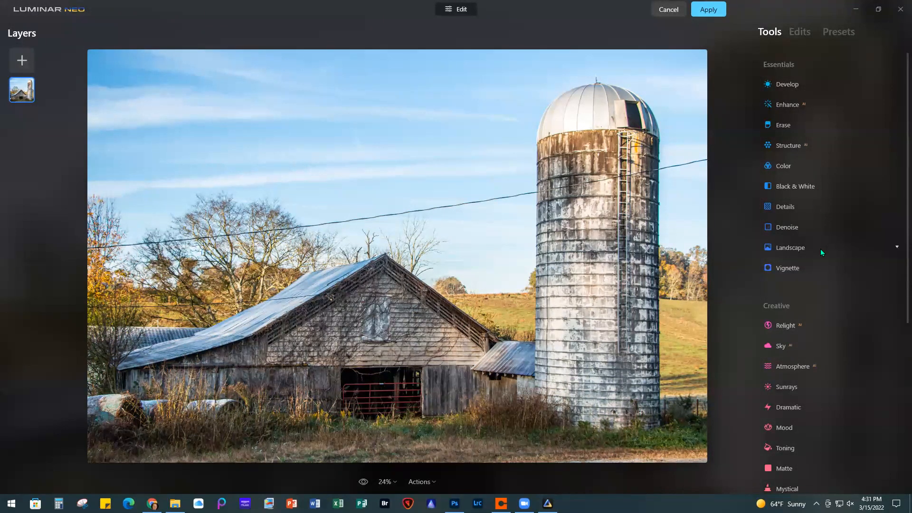
# Automatically remove the power lines from the barn photo and erase the leftover wire across the trees at the far left.
pyautogui.click(800, 125)
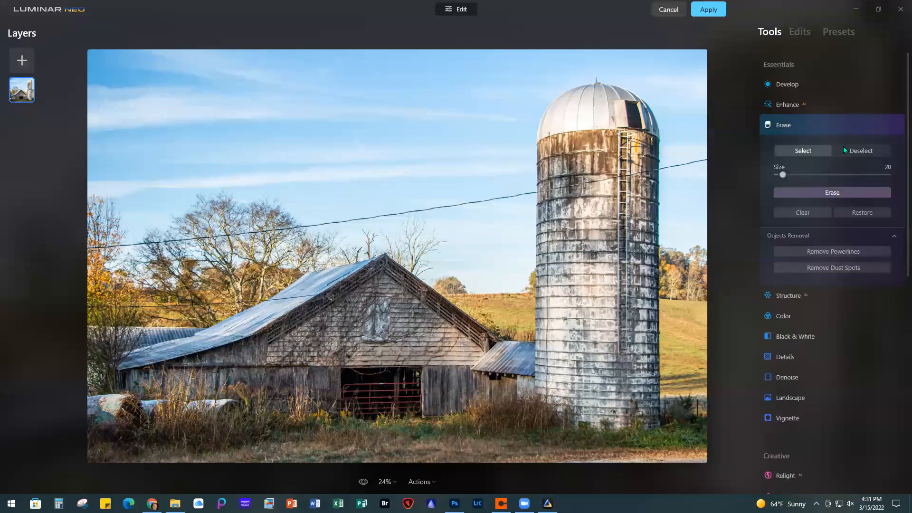
pyautogui.click(809, 251)
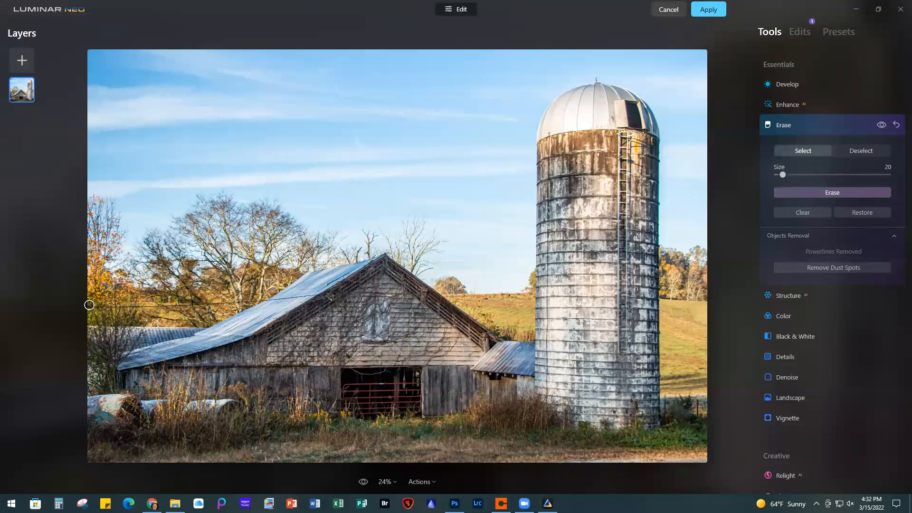
pyautogui.moveTo(90, 306); pyautogui.dragTo(190, 307)
pyautogui.click(828, 193)
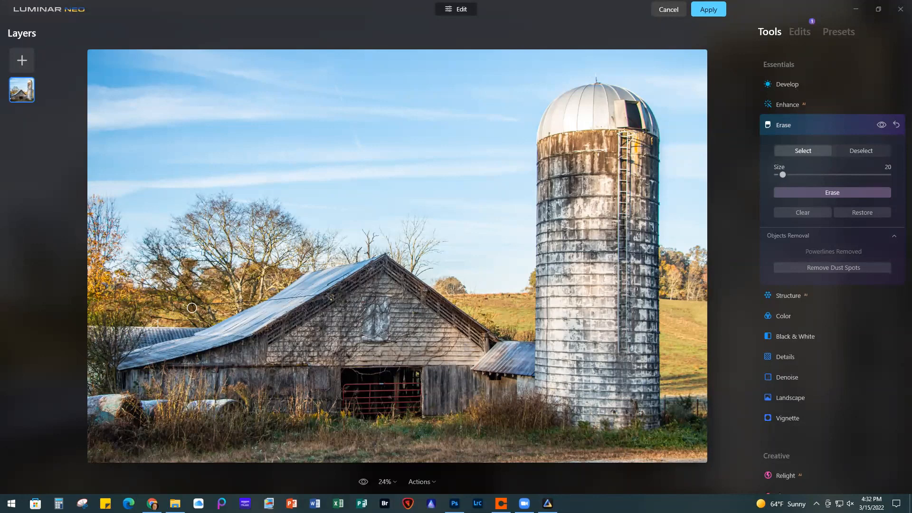
# Erase the remaining wire through the trees beside the barn and across its metal roof at brush size 20.
pyautogui.moveTo(175, 305); pyautogui.dragTo(261, 298)
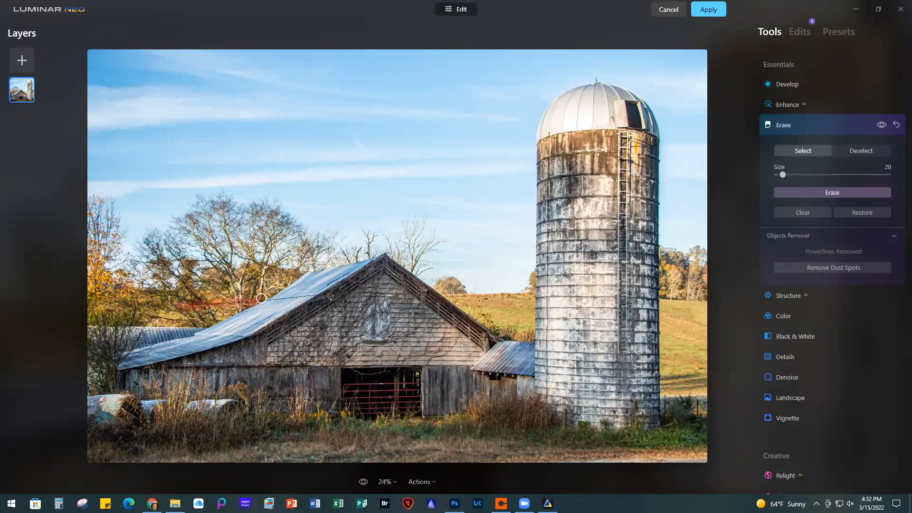
pyautogui.click(834, 193)
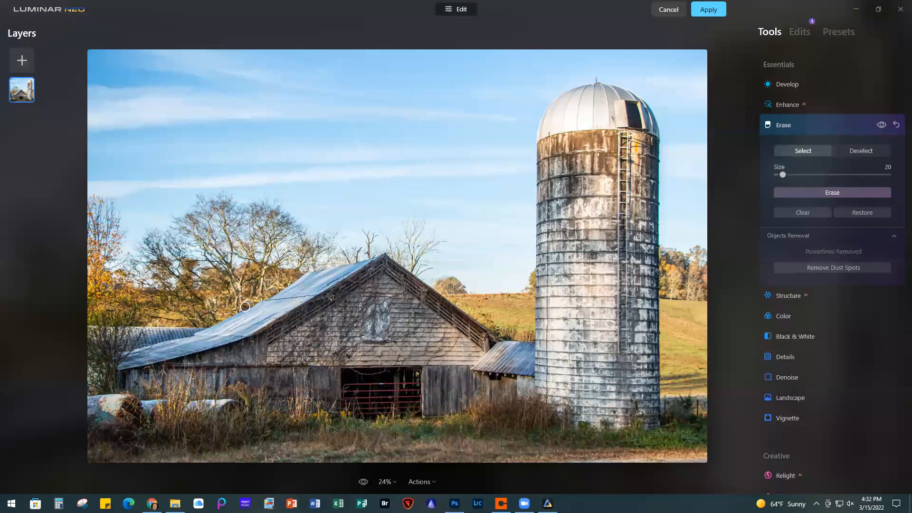
pyautogui.moveTo(267, 303); pyautogui.dragTo(312, 293)
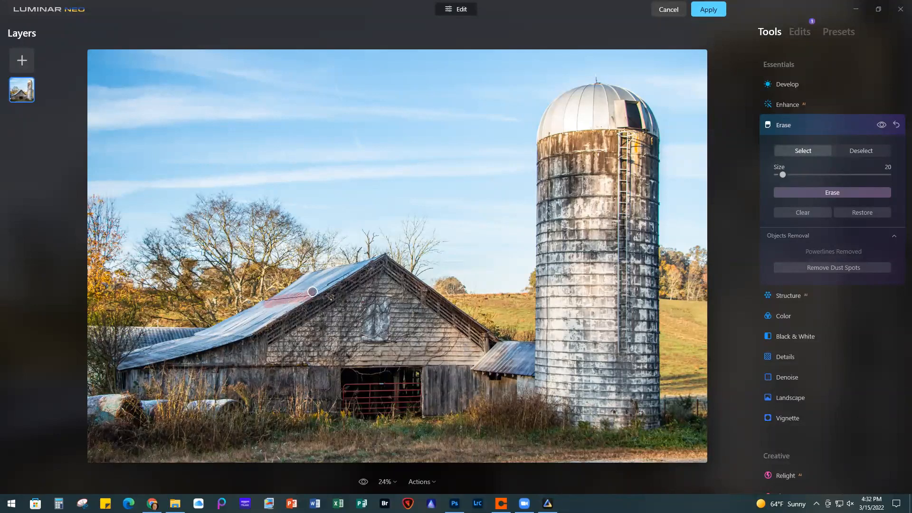
pyautogui.click(826, 193)
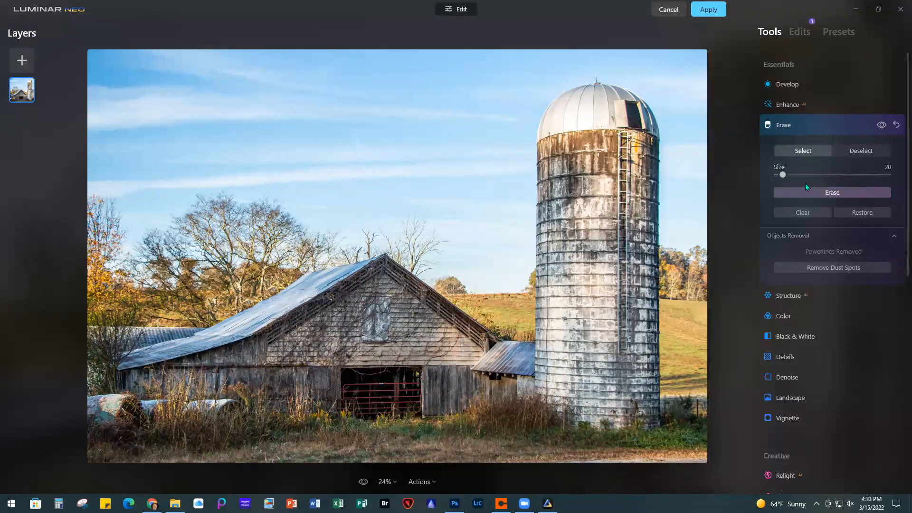
# Reset all Erase edits on the barn photo and cancel the Luminar Neo filter.
pyautogui.click(896, 124)
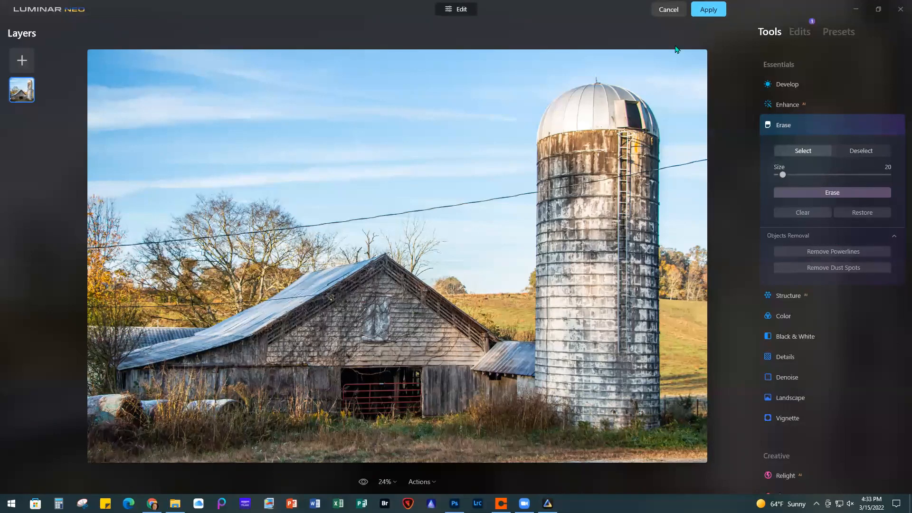
pyautogui.click(665, 10)
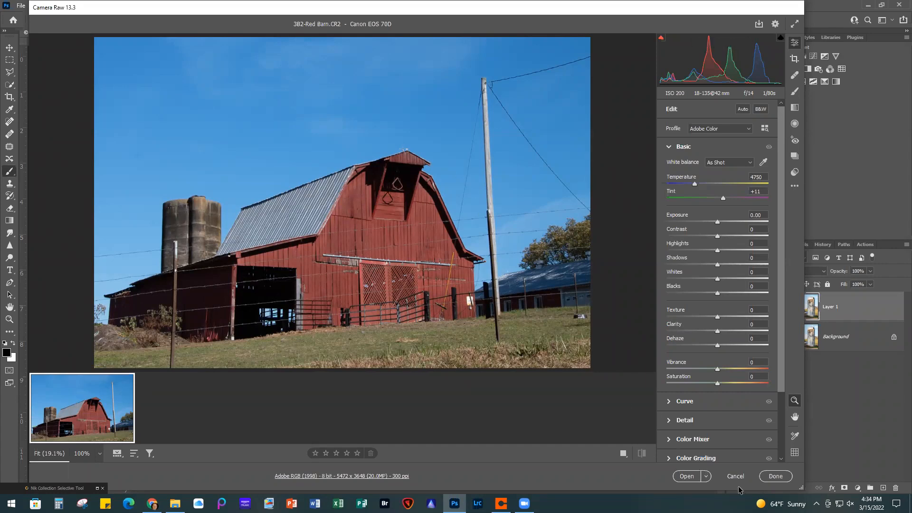
# Open 3B2-Red Barn.CR2 from Camera Raw and send a duplicate of its Background layer to the Luminar Neo filter.
pyautogui.click(684, 478)
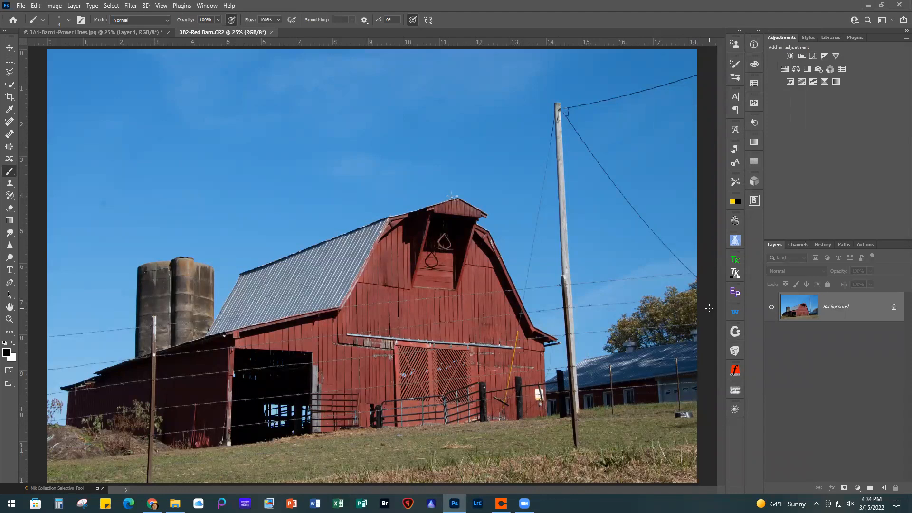
pyautogui.hotkey('ctrl', 'j')
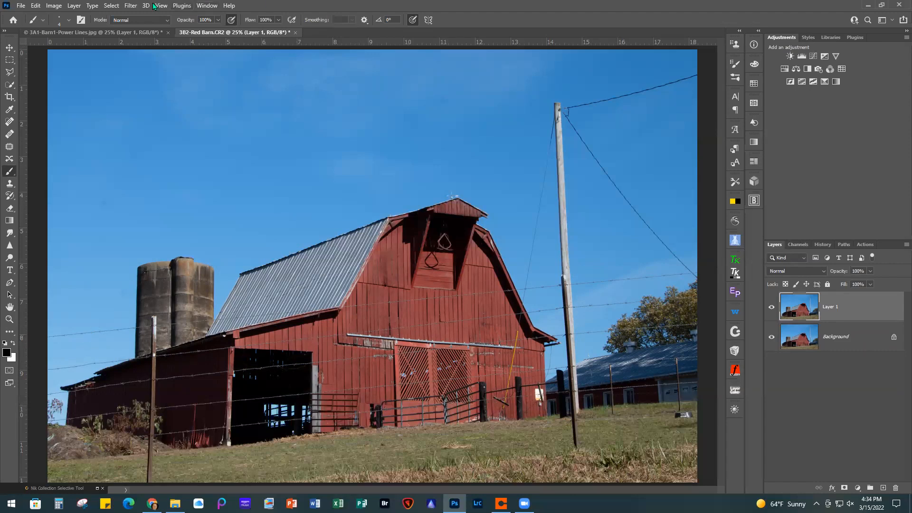
pyautogui.click(130, 5)
pyautogui.moveTo(171, 290)
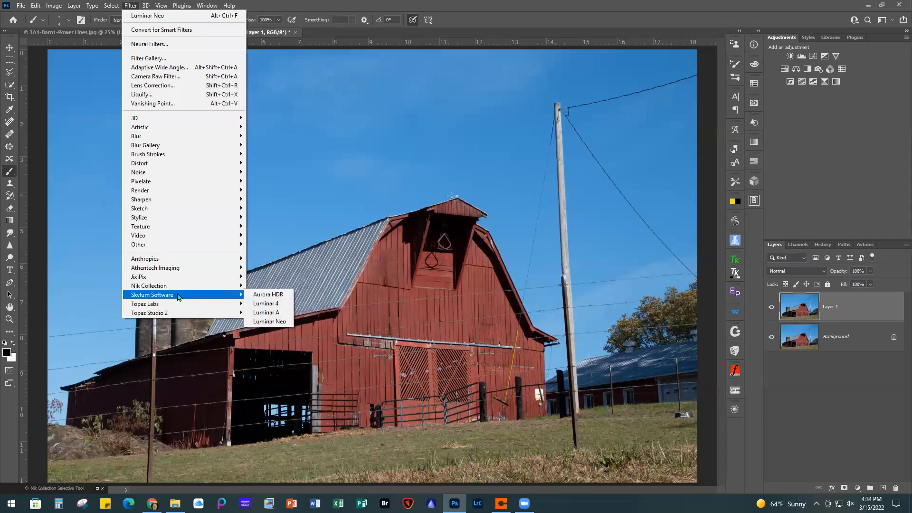
pyautogui.click(266, 321)
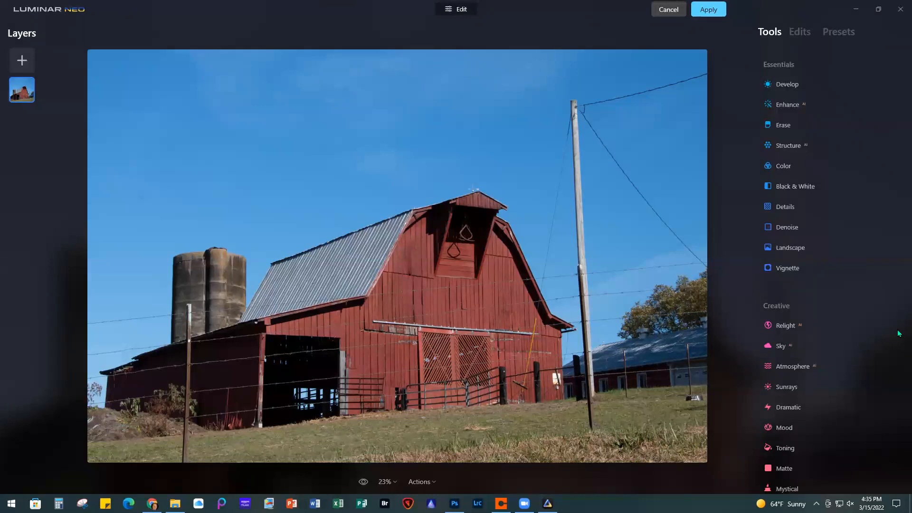
# Run the Erase tool's automatic power line removal on the red barn photo.
pyautogui.scroll(-3, 802, 366)
pyautogui.scroll(3, 802, 366)
pyautogui.click(797, 125)
pyautogui.click(807, 254)
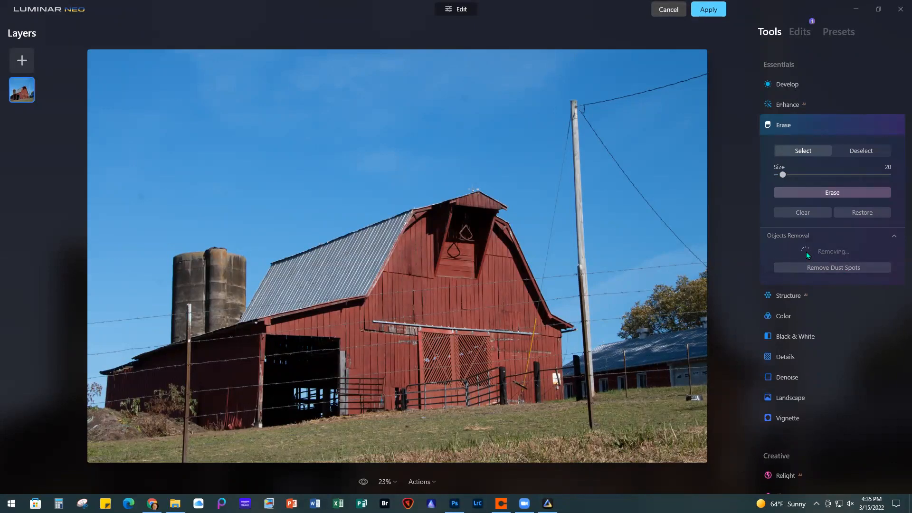
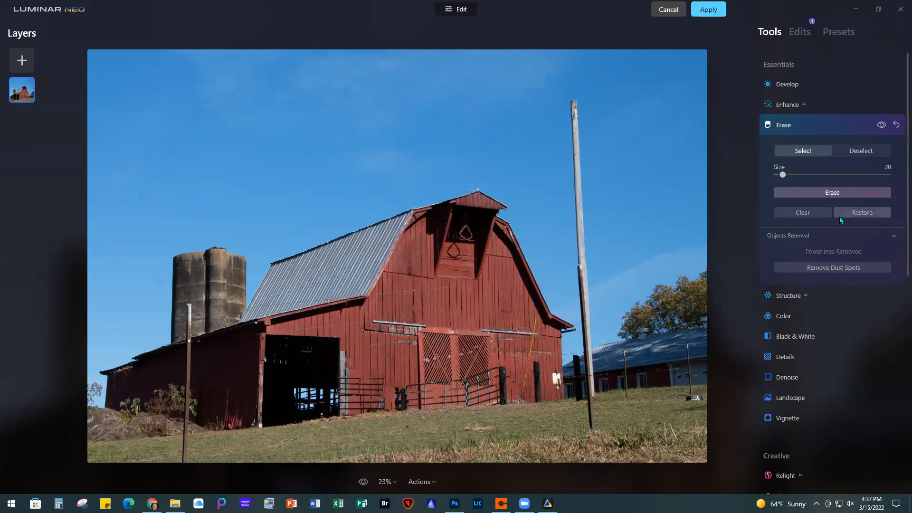
# Cancel the Luminar Neo filter and compare 3B2-Red Barn.CR2 with 3B-Red Barn - FINISHED.tif.
pyautogui.click(668, 10)
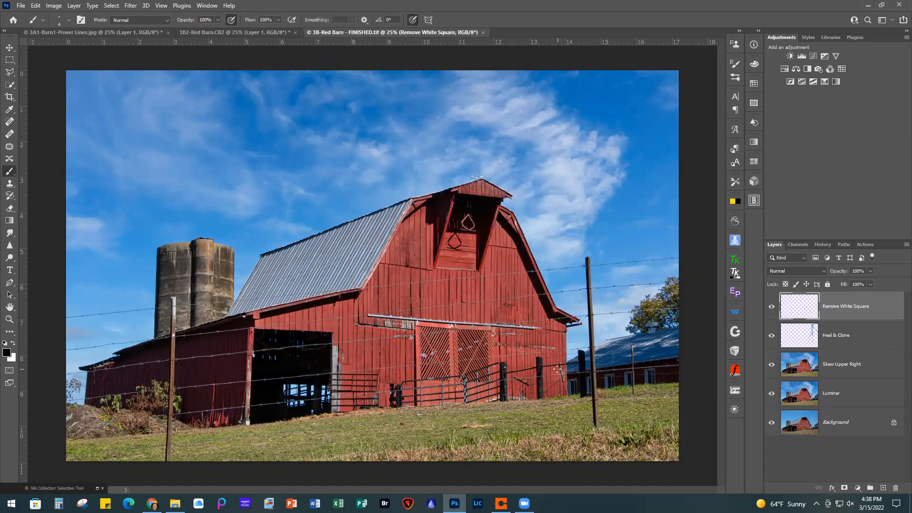
pyautogui.click(201, 33)
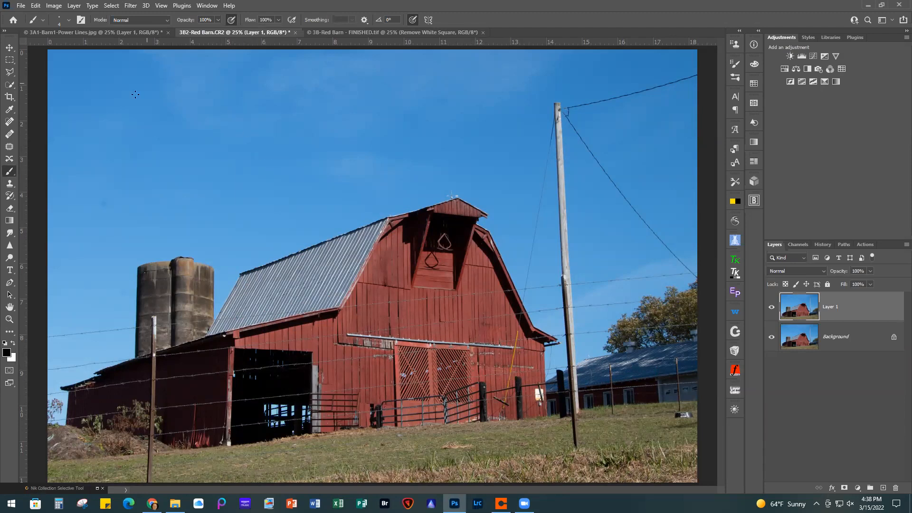
pyautogui.click(371, 31)
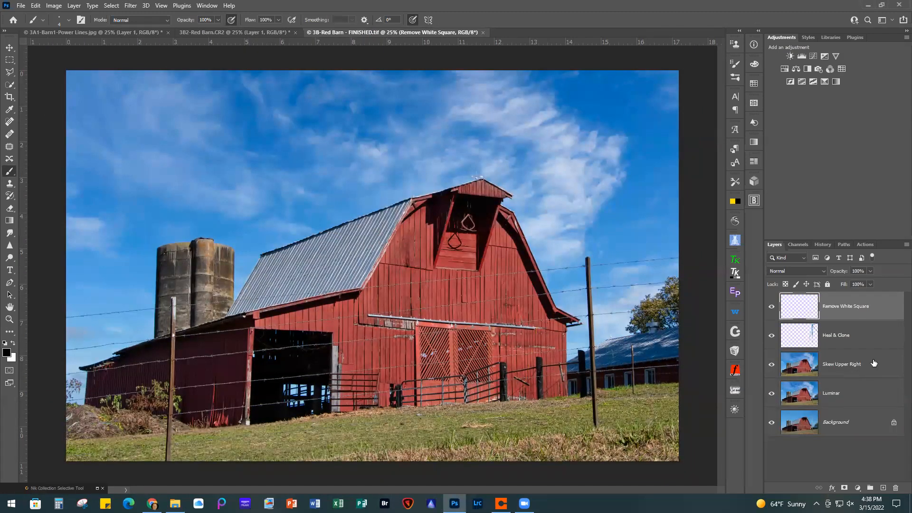
# In the finished barn file, hide Remove White Square, Heal & Clone, Skew Upper Right and Luminar to view the Background alone.
pyautogui.click(772, 307)
pyautogui.click(772, 335)
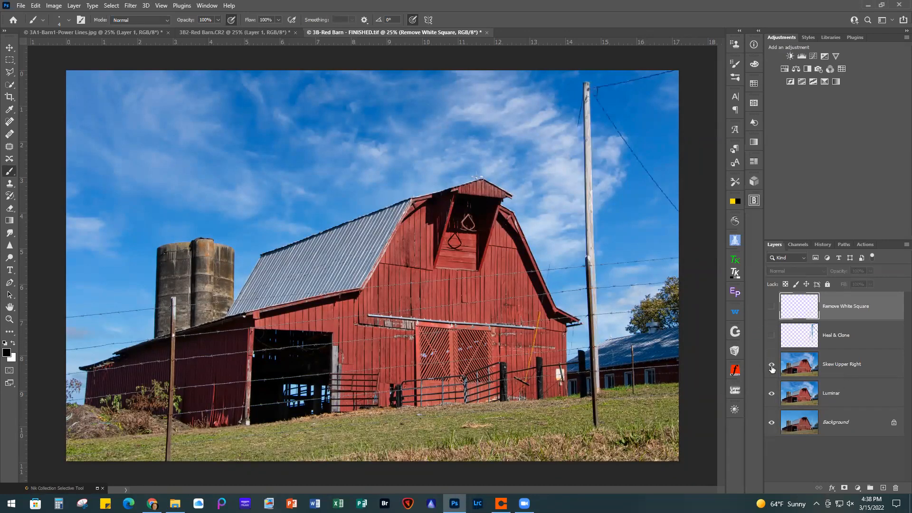
pyautogui.click(771, 335)
pyautogui.click(772, 307)
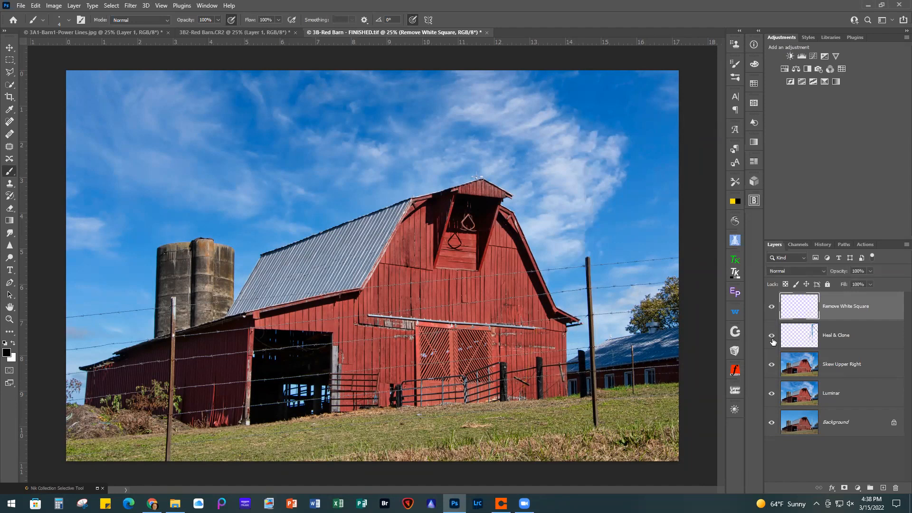
pyautogui.click(771, 306)
pyautogui.click(772, 335)
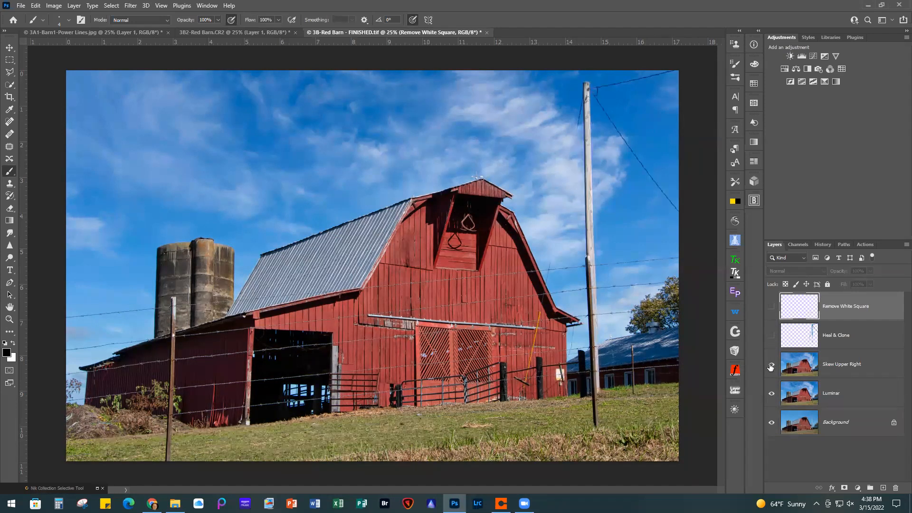
pyautogui.click(772, 364)
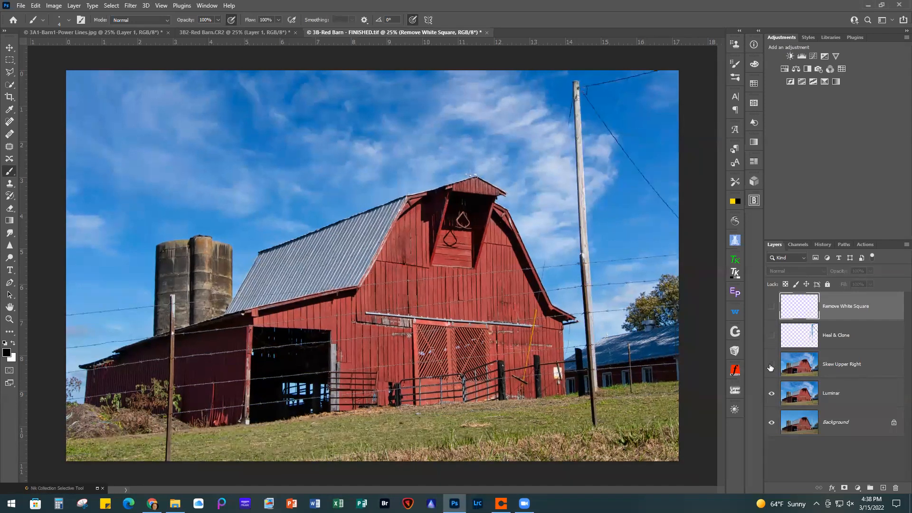
pyautogui.click(772, 394)
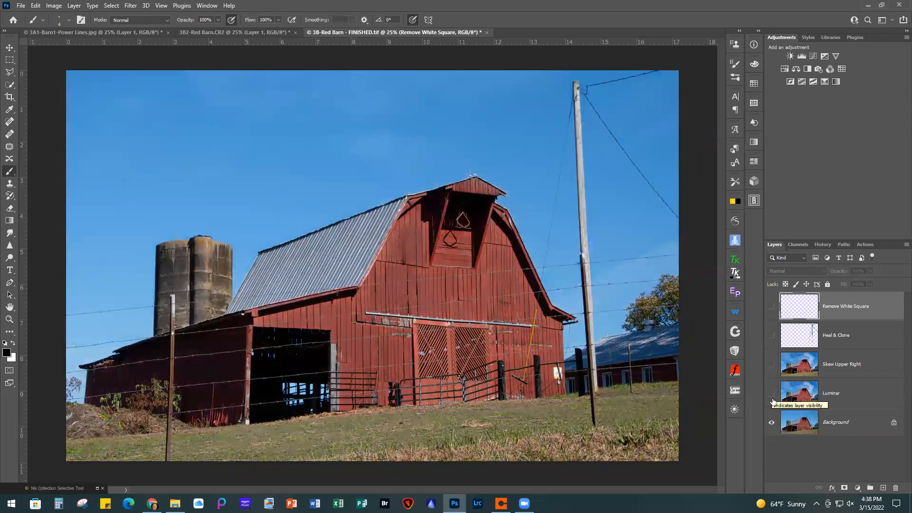
# Show the Luminar, Skew Upper Right, Heal & Clone and Remove White Square layers again one by one to review each edit.
pyautogui.click(773, 394)
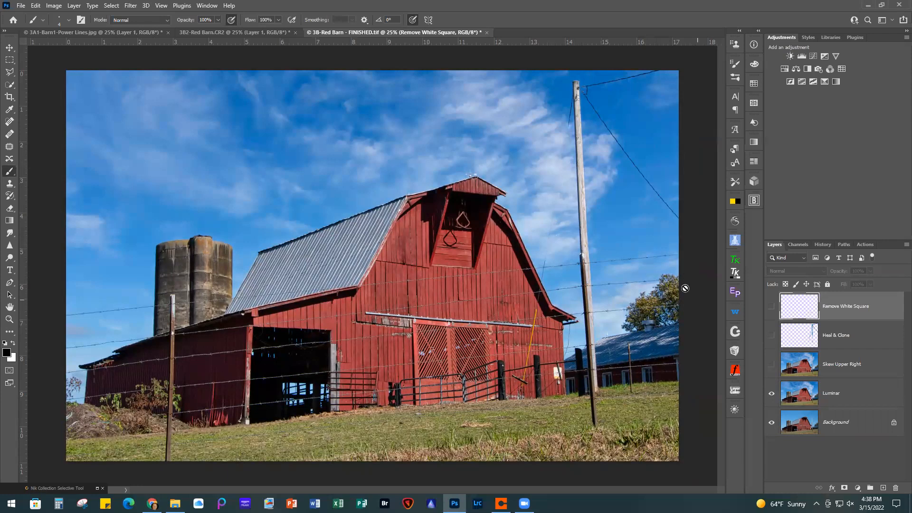
pyautogui.click(771, 365)
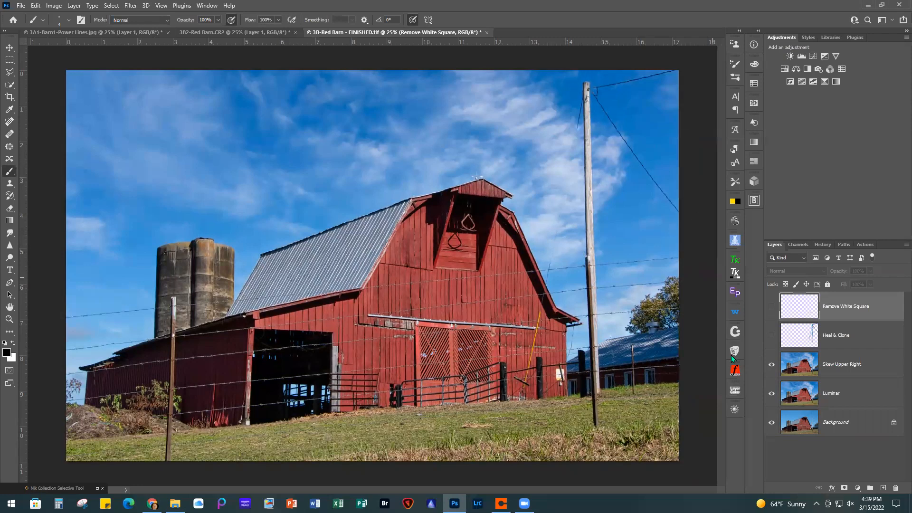
pyautogui.click(772, 336)
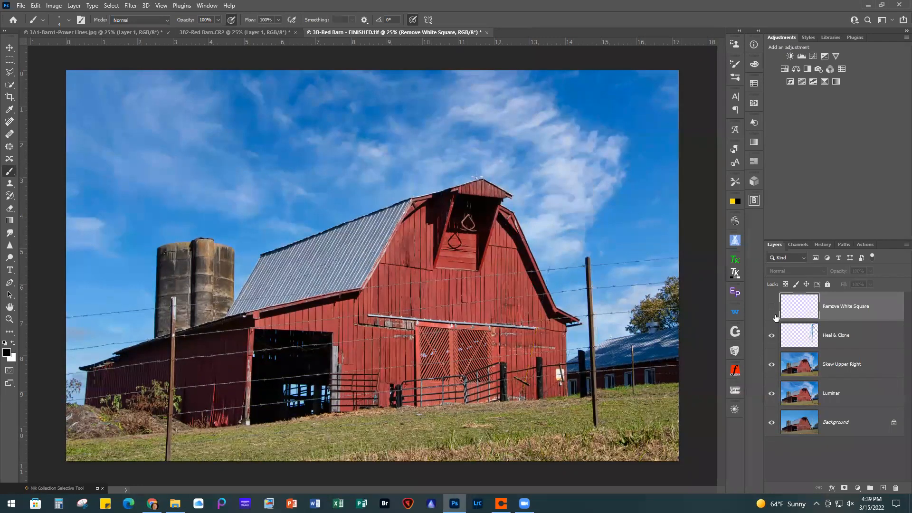
pyautogui.click(772, 308)
pyautogui.click(772, 308)
pyautogui.click(772, 308)
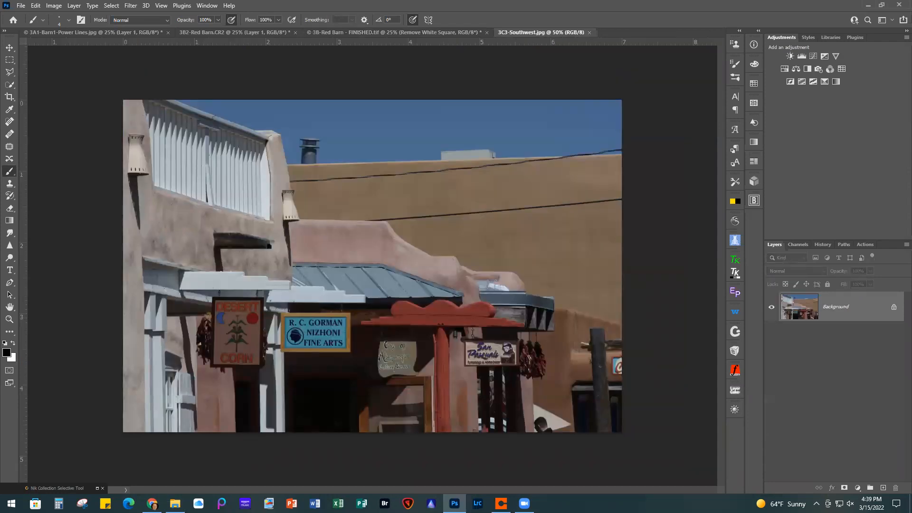
# Duplicate the Background layer of 3C3-Southwest.jpg and send the copy to the Luminar Neo filter.
pyautogui.scroll(2, 504, 312)
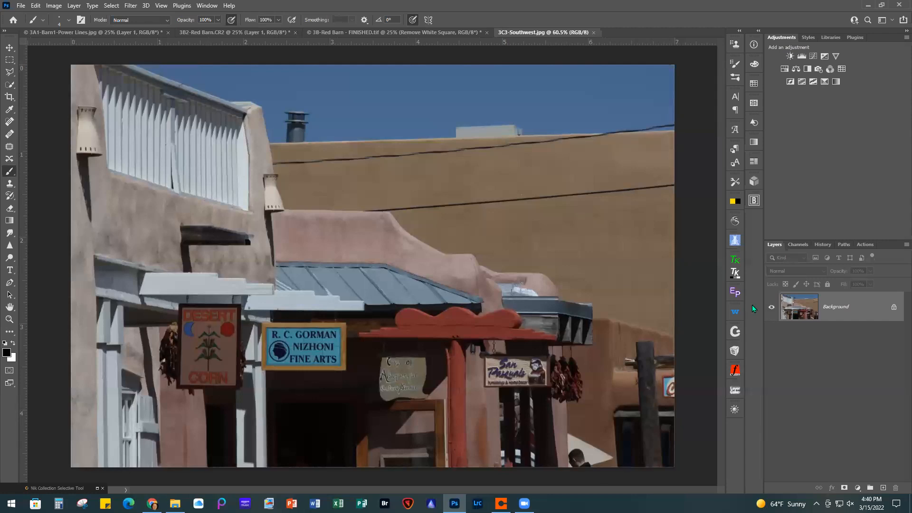
pyautogui.hotkey('ctrl', 'j')
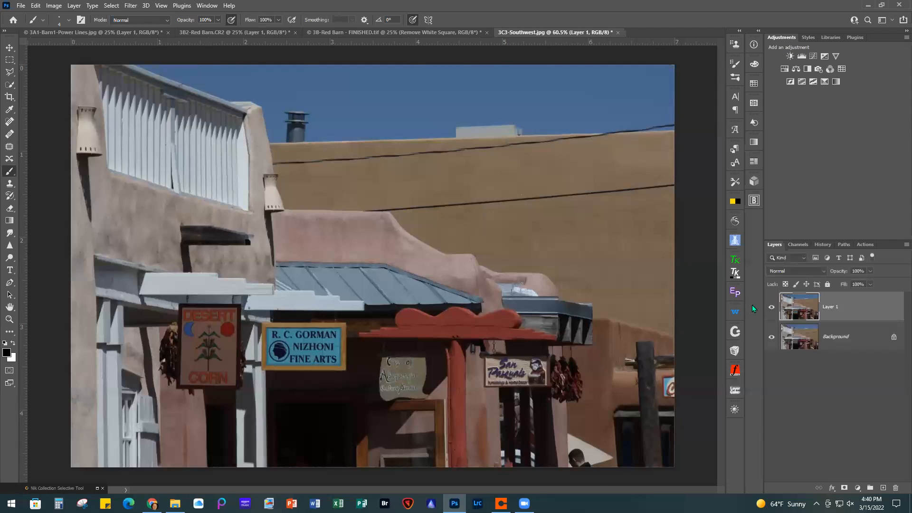
pyautogui.click(131, 5)
pyautogui.moveTo(236, 300)
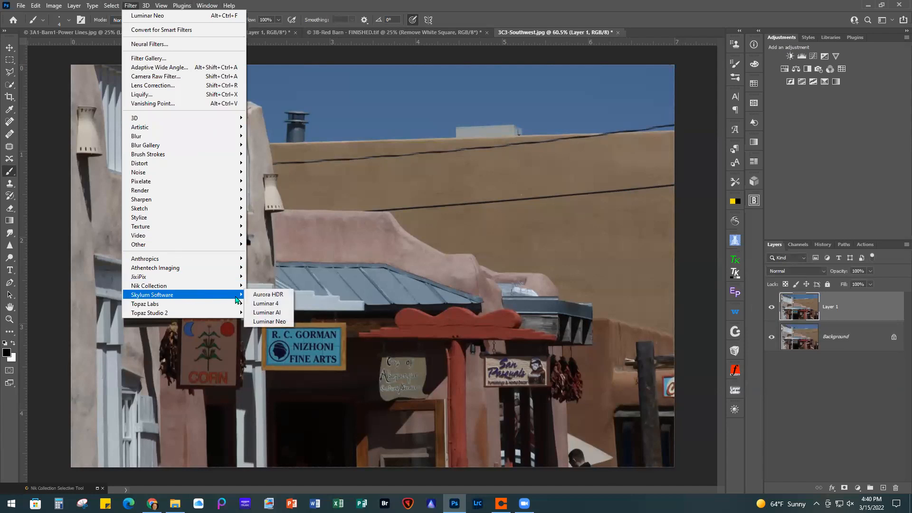
pyautogui.click(264, 322)
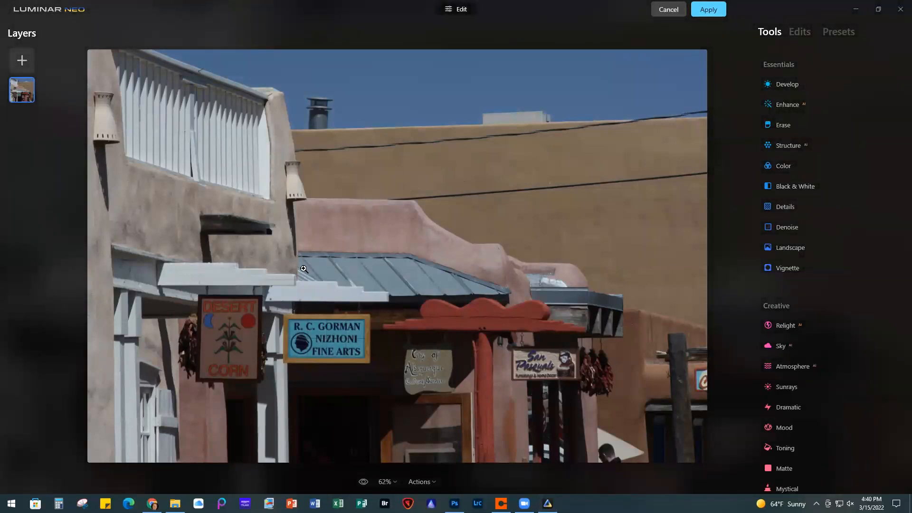
# Run Erase's automatic power line removal on the Southwest photo and erase the leftover wire on the tan wall at brush size 20.
pyautogui.click(798, 125)
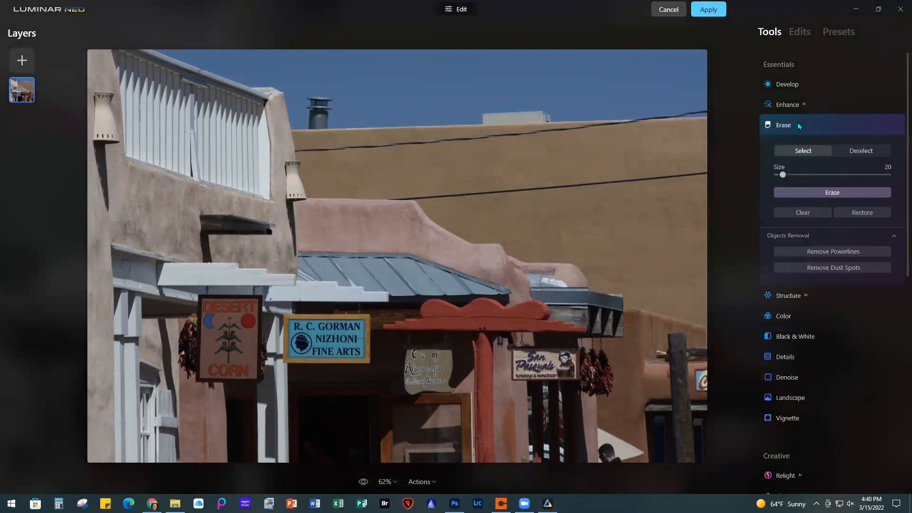
pyautogui.click(837, 251)
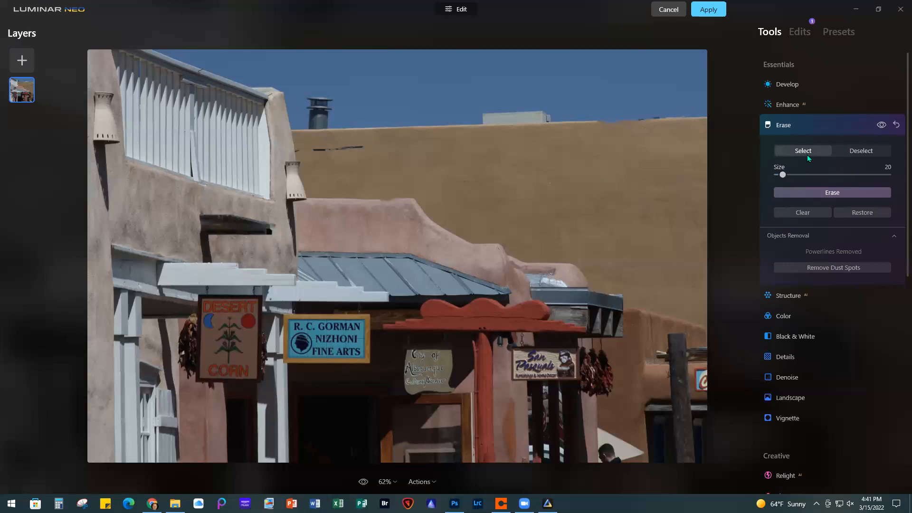
pyautogui.click(792, 150)
pyautogui.moveTo(299, 150); pyautogui.dragTo(367, 147)
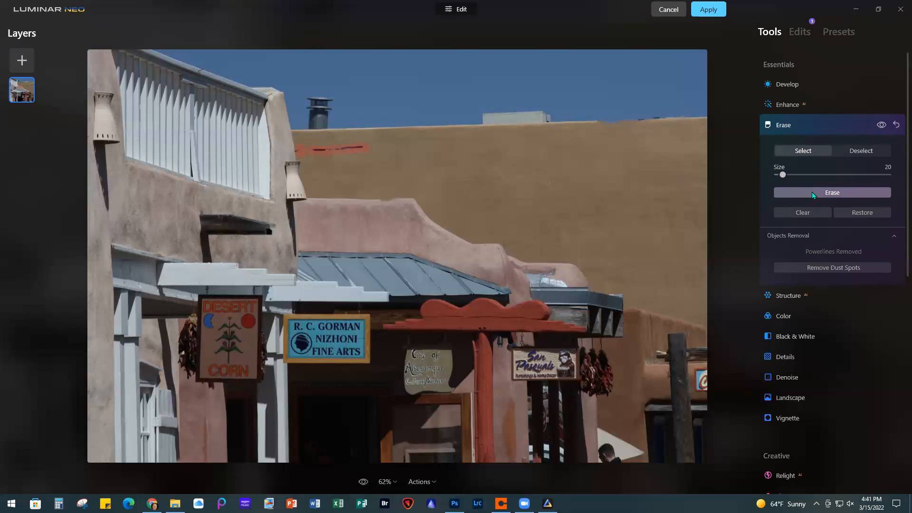
pyautogui.click(837, 192)
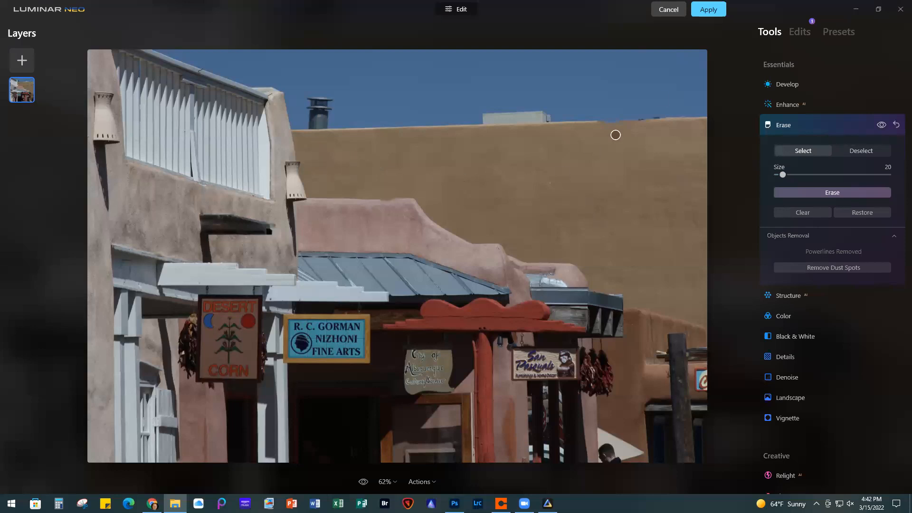
# Leave Luminar Neo and compare 3C3-Southwest.jpg with 3C-Southwest - FINISHED 2.tif.
pyautogui.click(700, 13)
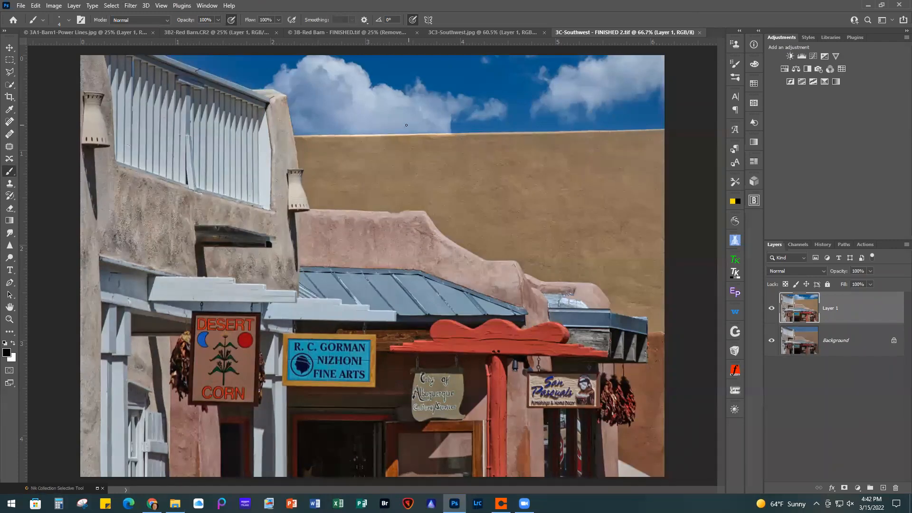
pyautogui.click(492, 31)
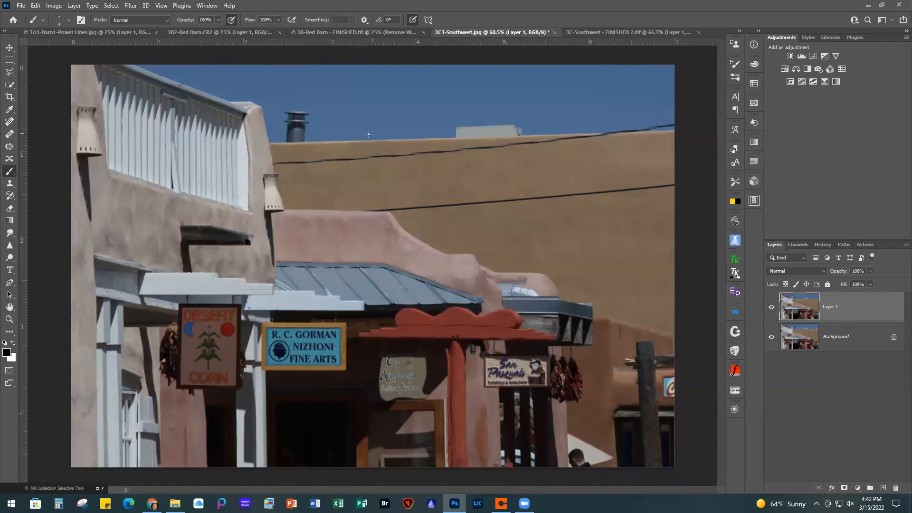
pyautogui.click(583, 33)
pyautogui.click(477, 32)
# Choose the Hard Square 18 pixels tip from the legacy Square Brushes and enlarge it to 60 px.
pyautogui.click(69, 21)
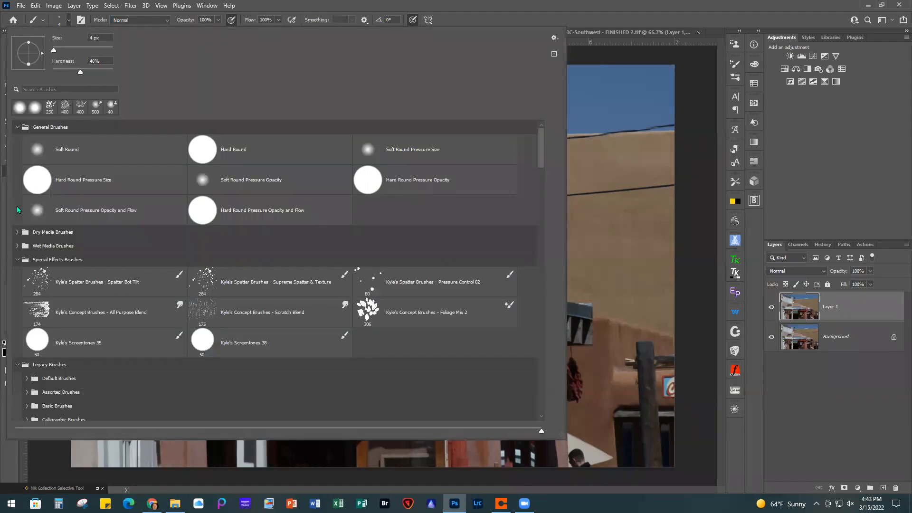
pyautogui.scroll(-6, 16, 206)
pyautogui.scroll(-10, 58, 250)
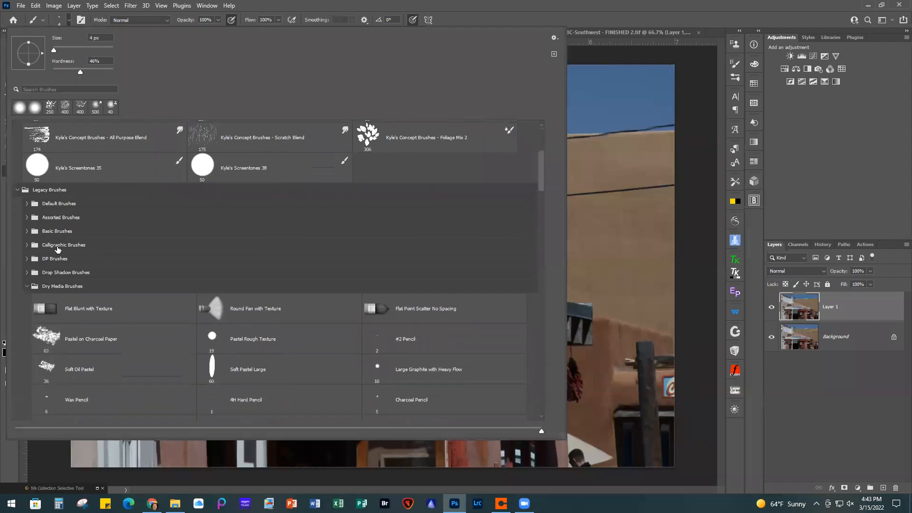
pyautogui.scroll(-9, 57, 250)
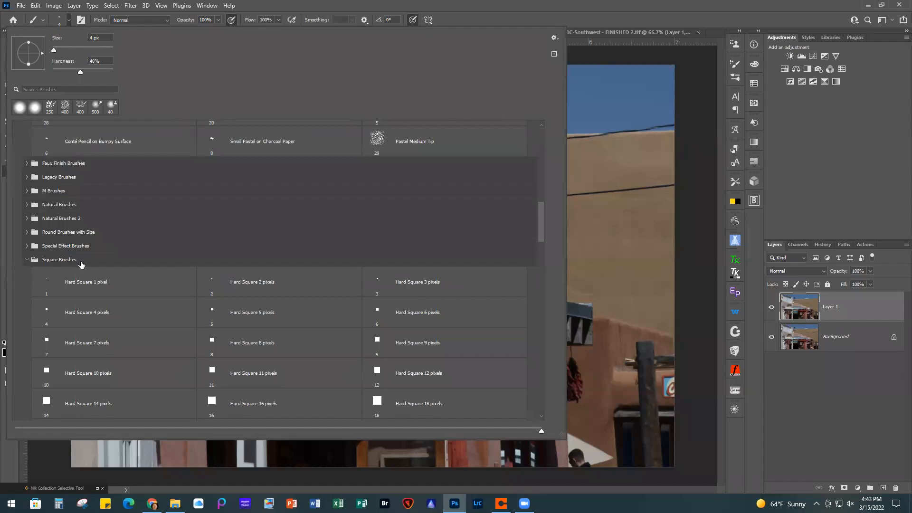
pyautogui.doubleClick(409, 404)
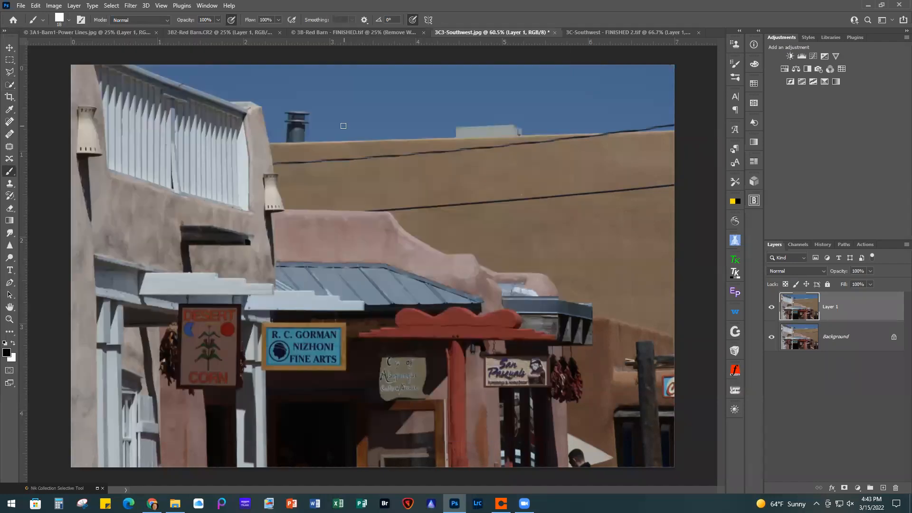
pyautogui.press(']')
pyautogui.press(']')
pyautogui.press(']')
pyautogui.press(']')
pyautogui.press(']')
# Set the square brush tip's angle to 2° in the brush settings.
pyautogui.click(736, 64)
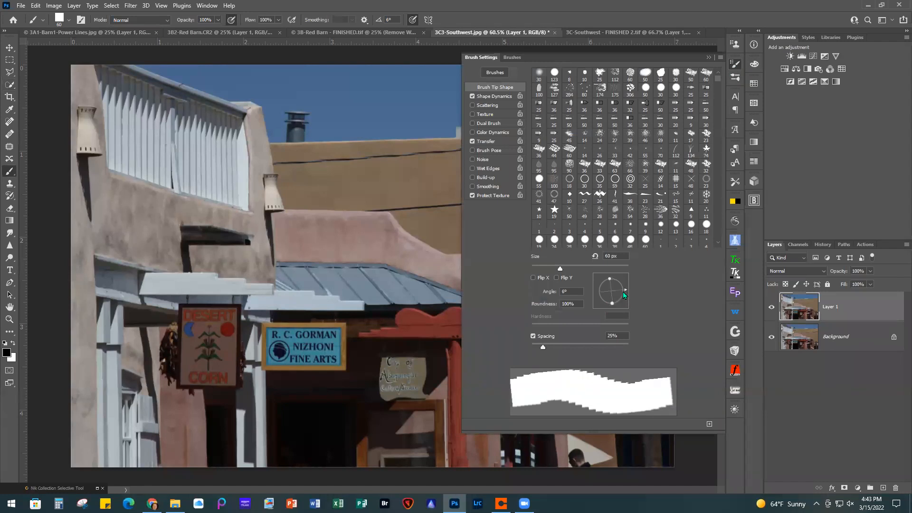
pyautogui.click(538, 293)
pyautogui.write('2')
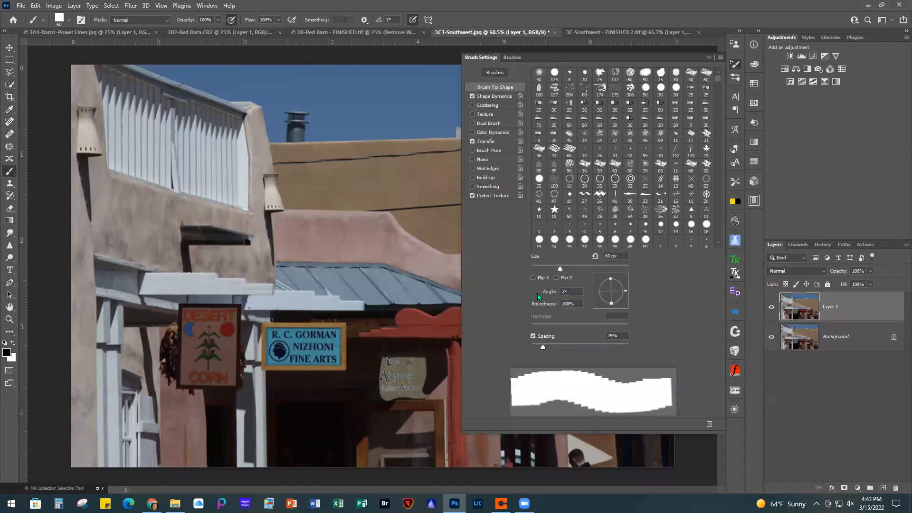
pyautogui.click(707, 57)
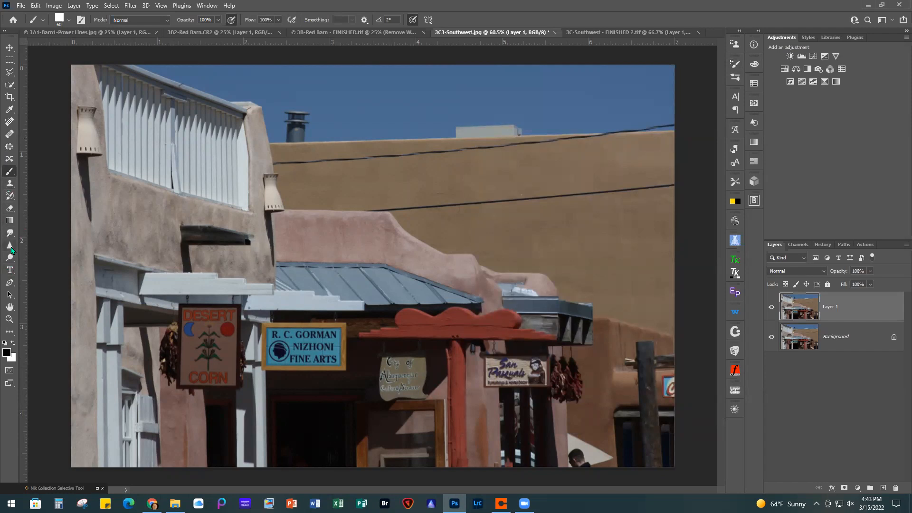
# Activate the Clone Stamp tool and sample the tan wall's top edge in 3C-Southwest - FINISHED 2.tif.
pyautogui.click(10, 185)
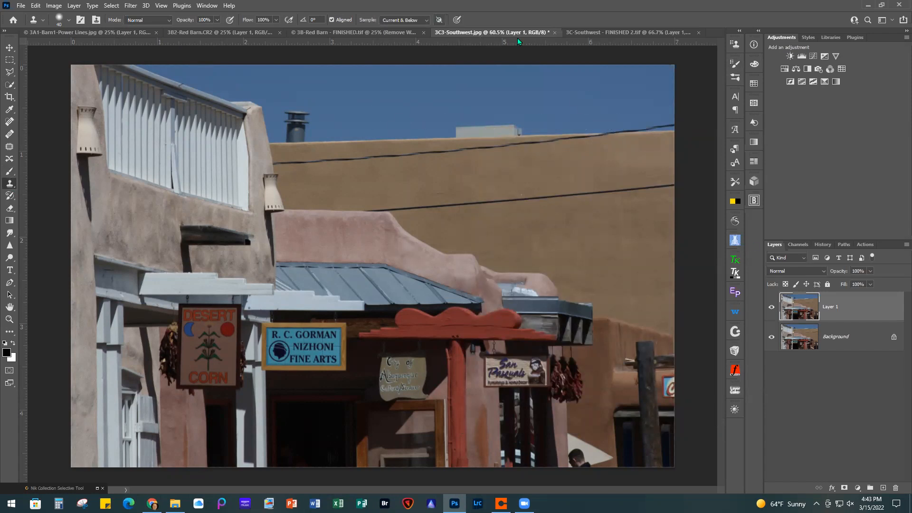
pyautogui.click(589, 32)
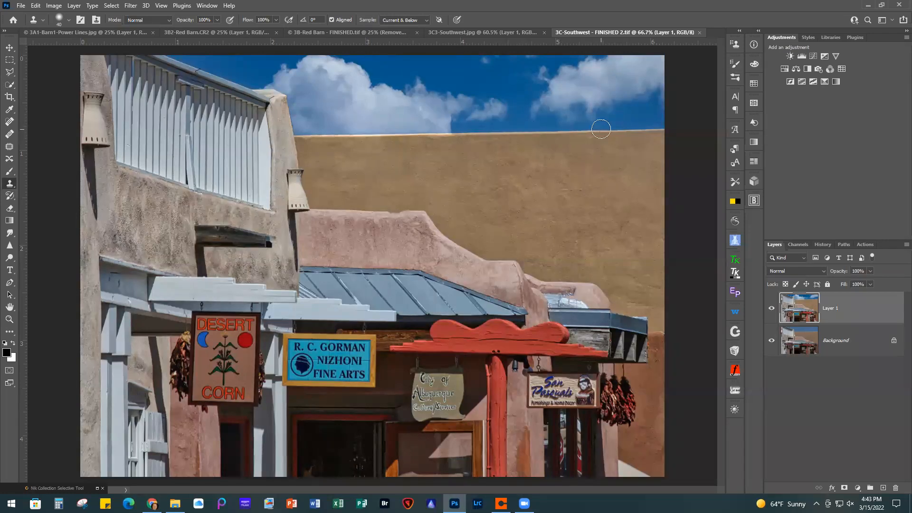
pyautogui.keyDown('alt'); pyautogui.click(523, 132); pyautogui.keyUp('alt')
# Close all open documents without saving their changes.
pyautogui.click(21, 6)
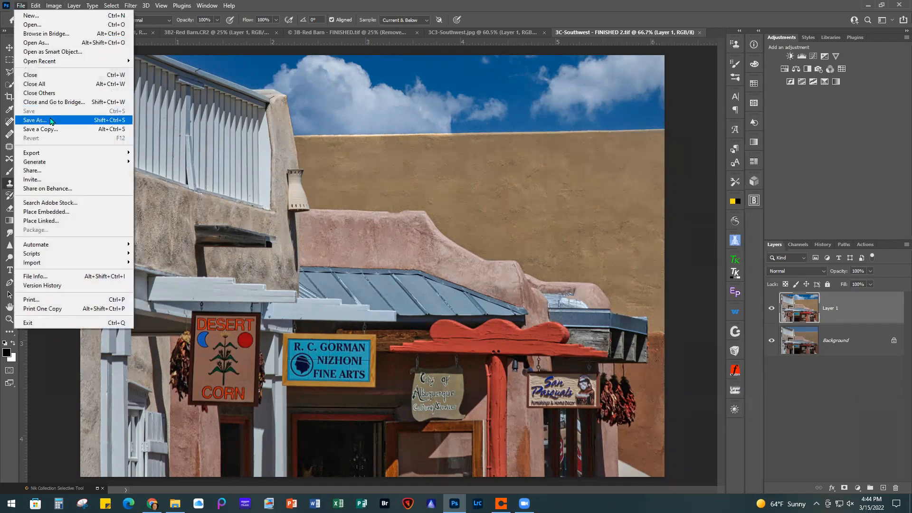
pyautogui.click(50, 86)
pyautogui.click(448, 188)
pyautogui.click(448, 188)
pyautogui.click(448, 188)
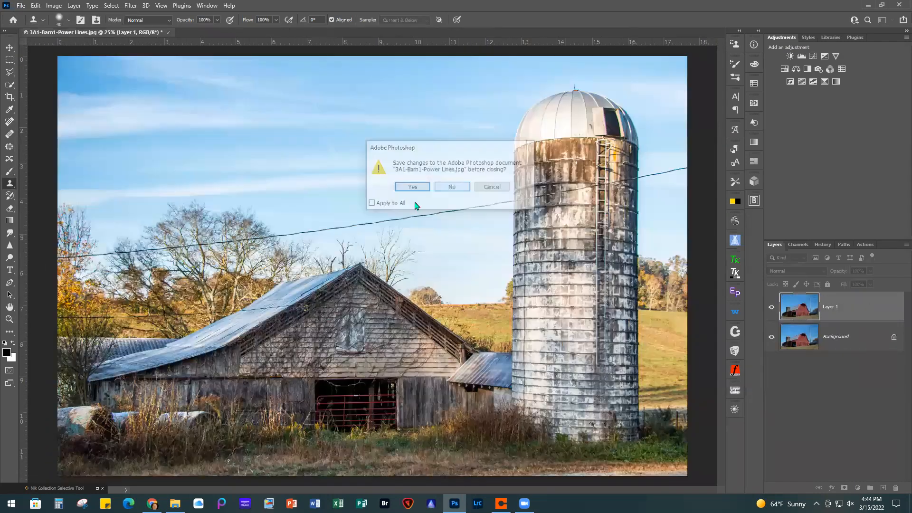
pyautogui.click(447, 189)
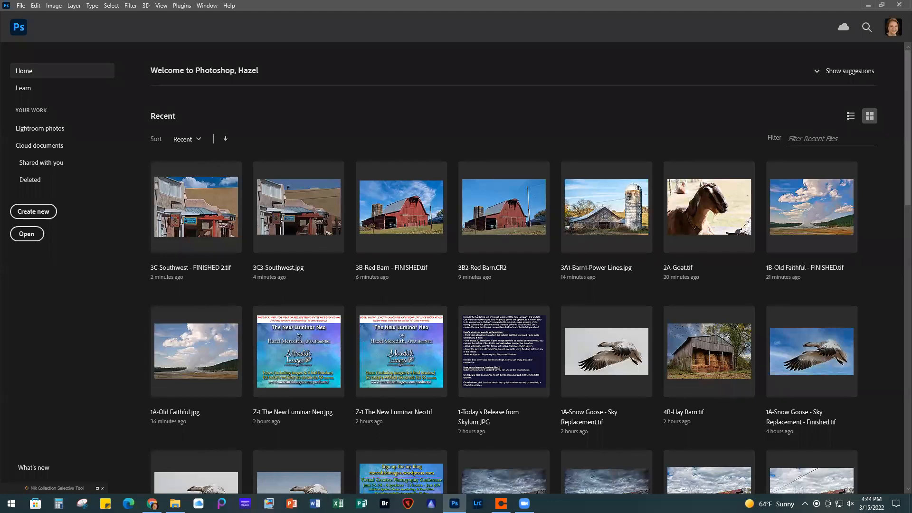
# Open 4A-Hay Barn - RAW file.tif from the file browser window and duplicate its Background layer.
pyautogui.hotkey('alt', 'Tab')
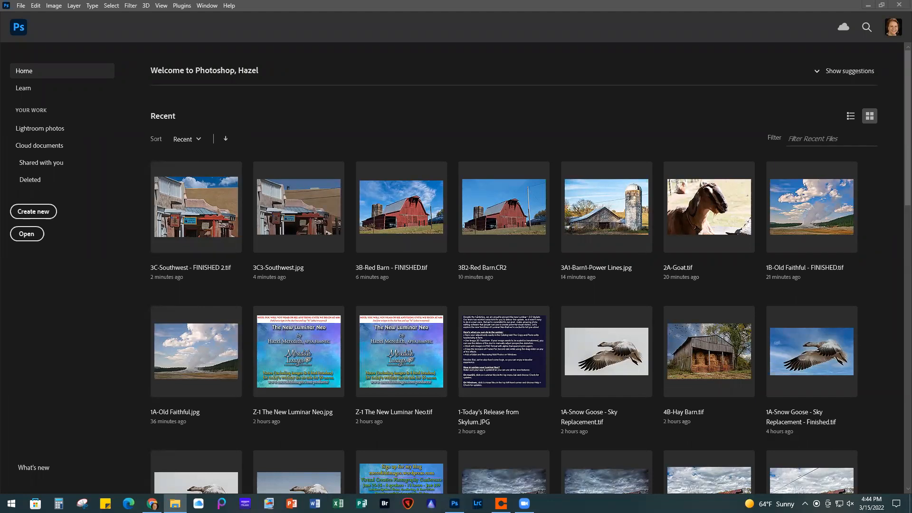
pyautogui.hotkey('alt', 'Tab')
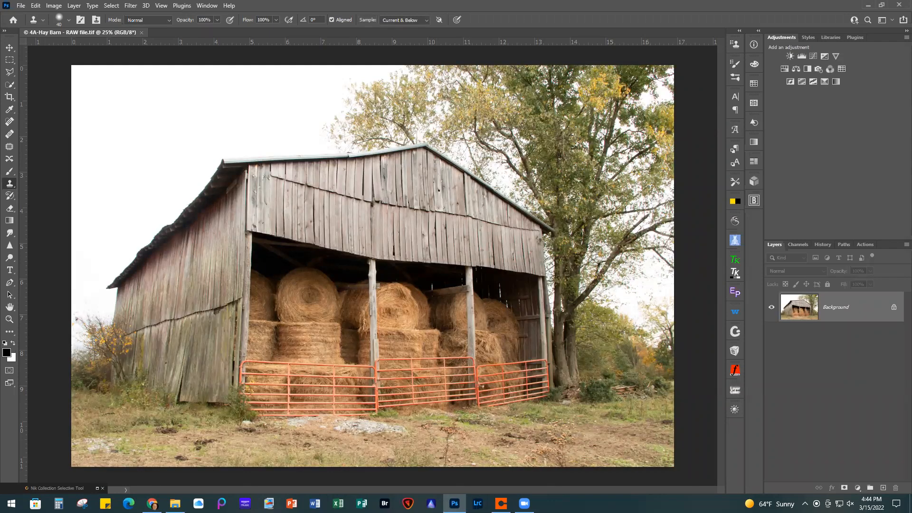
pyautogui.hotkey('ctrl', 'j')
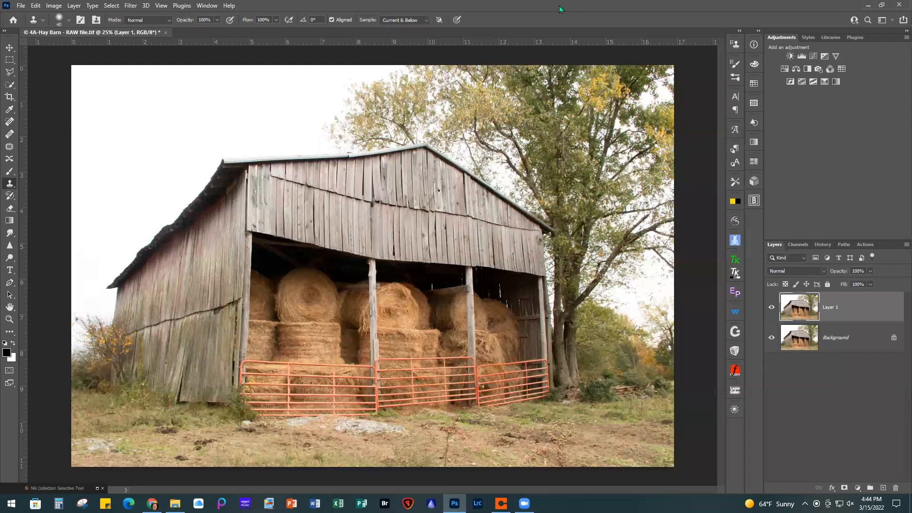
# Launch the Luminar Neo filter from Skylum Software on the duplicated hay barn layer.
pyautogui.click(133, 7)
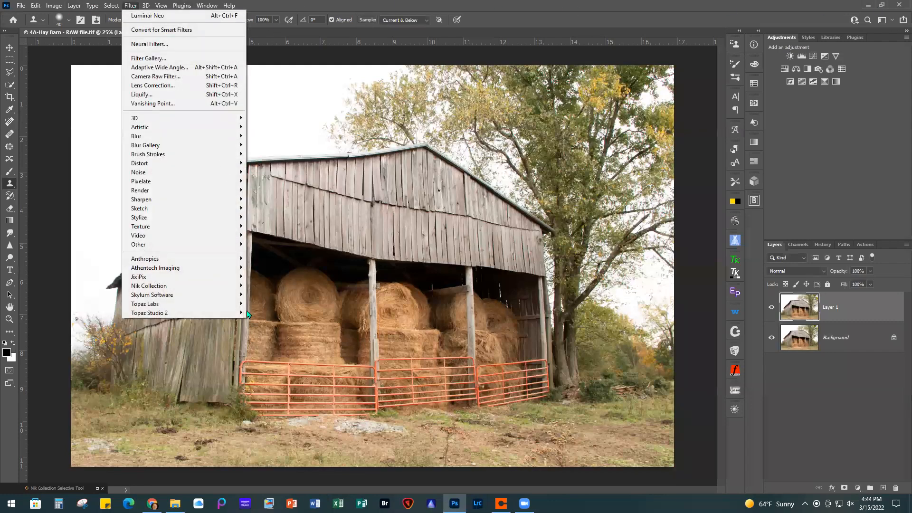
pyautogui.moveTo(214, 298)
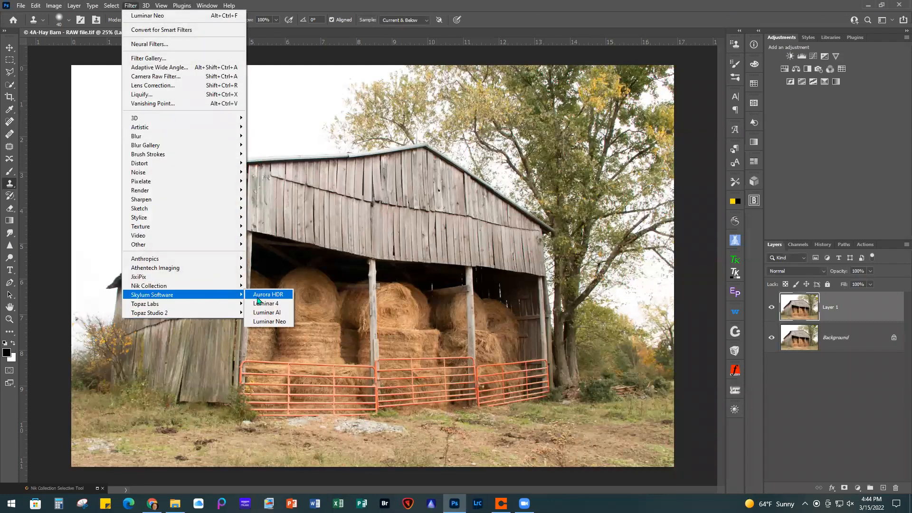
pyautogui.click(283, 325)
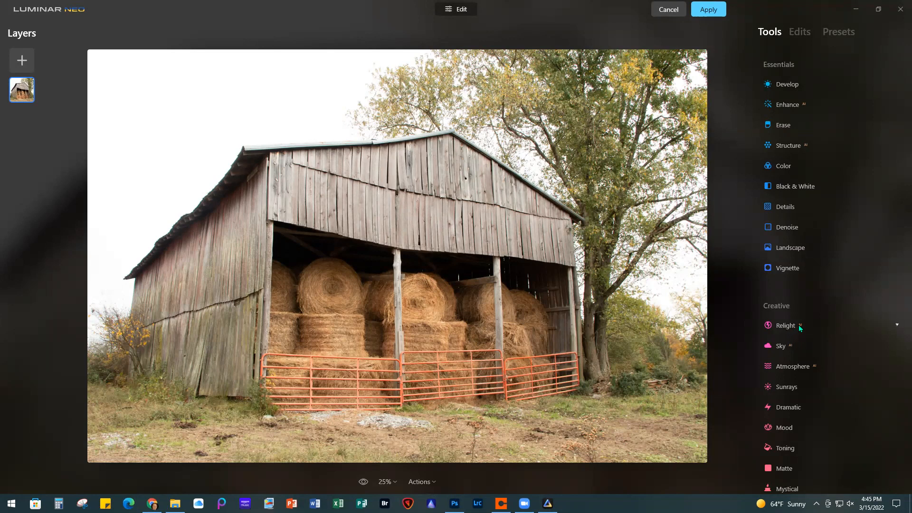
# Apply the Razor preset from the Macro Objects collection to the hay barn at strength 100.
pyautogui.click(837, 32)
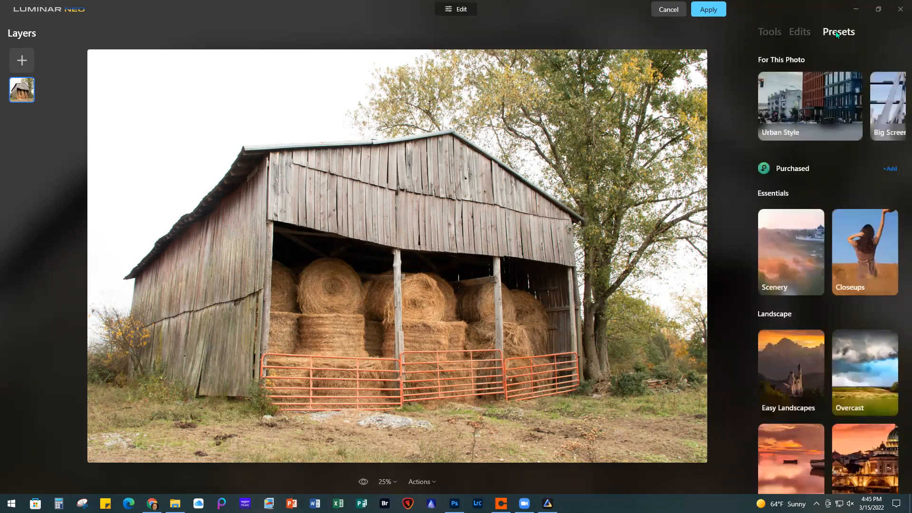
pyautogui.scroll(-8, 817, 335)
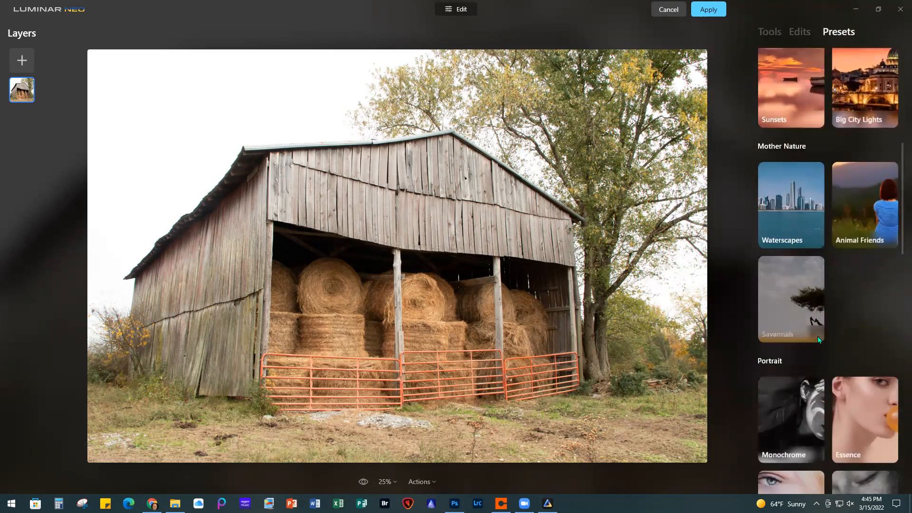
pyautogui.scroll(-5, 817, 337)
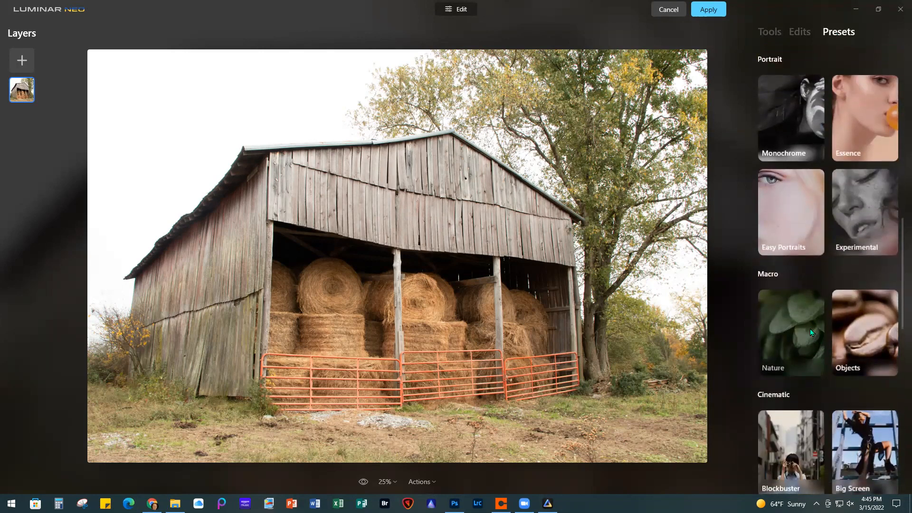
pyautogui.click(870, 332)
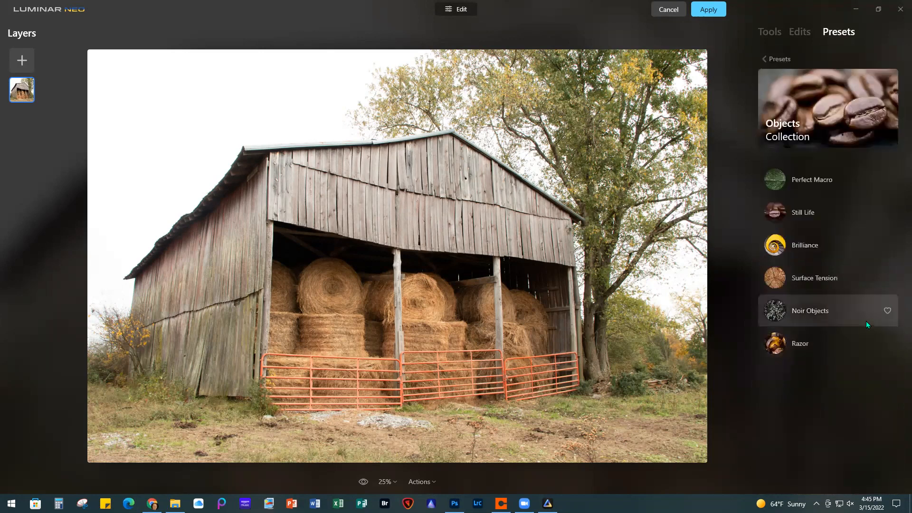
pyautogui.click(800, 345)
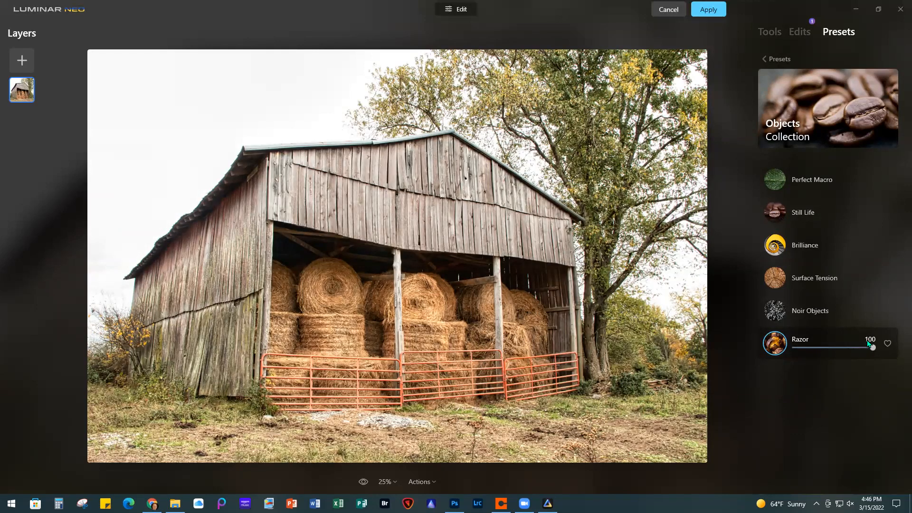
pyautogui.moveTo(873, 350)
pyautogui.mouseDown()
pyautogui.moveTo(854, 350)
pyautogui.moveTo(879, 350)
pyautogui.mouseUp()
# In the Develop tool, set Exposure to -0.73, Smart Contrast to 21, Highlights to -13 and Shadows to 10.
pyautogui.click(769, 35)
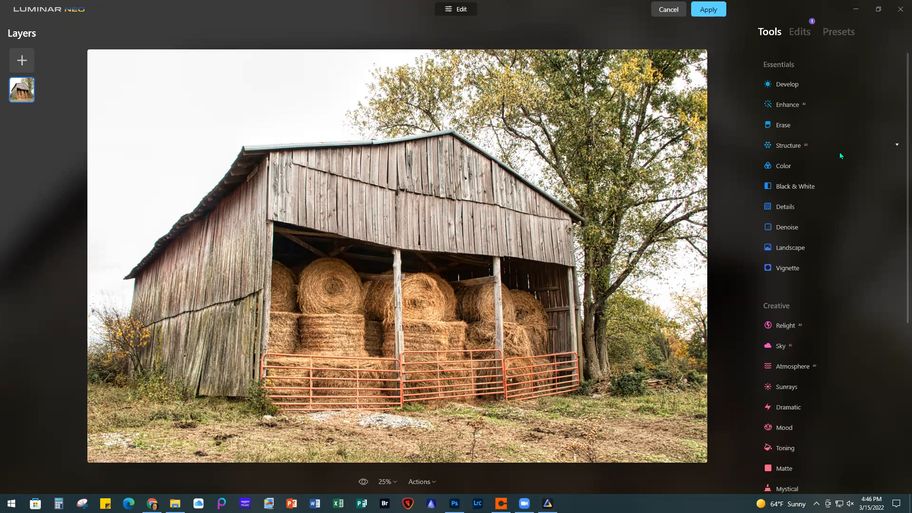
pyautogui.click(808, 84)
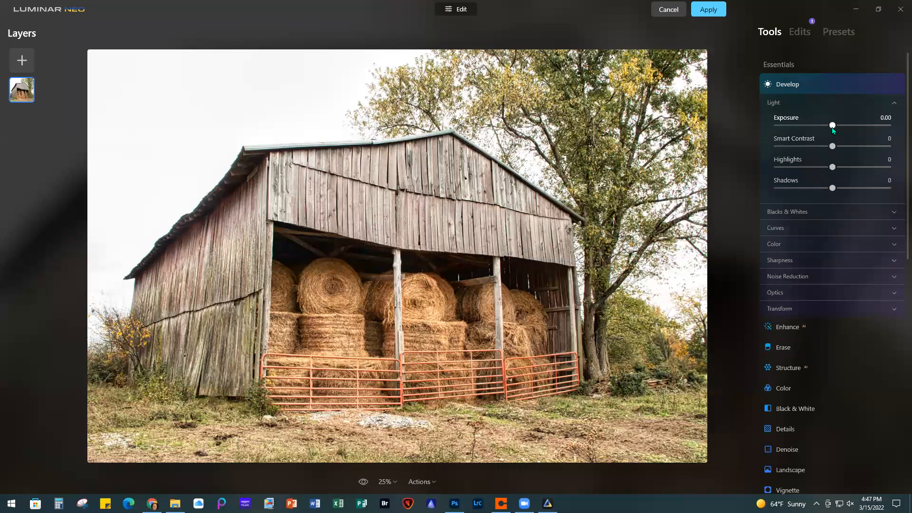
pyautogui.moveTo(832, 125); pyautogui.dragTo(824, 127)
pyautogui.moveTo(832, 146); pyautogui.dragTo(827, 172)
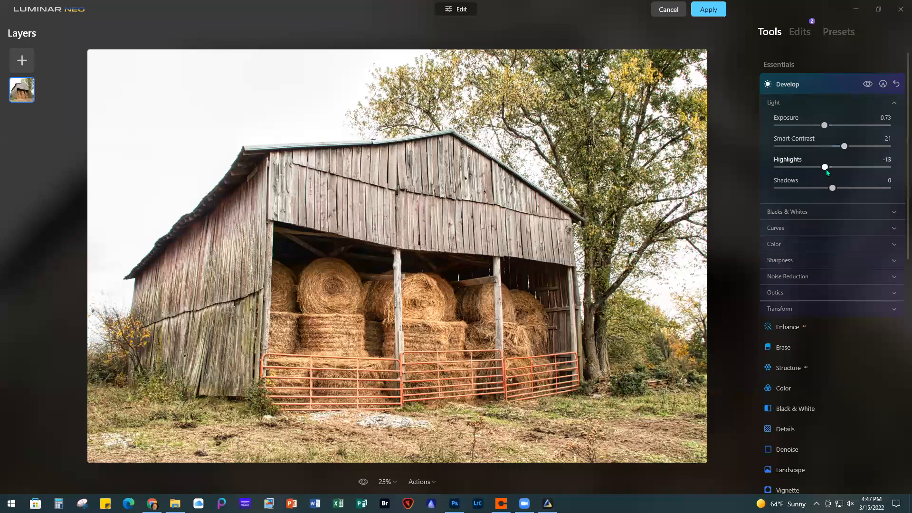
pyautogui.moveTo(833, 189); pyautogui.dragTo(839, 189)
# Set Small Details to 25 and raise Medium Details in the Details tool, and raise Foliage Enhancer in the Landscape tool.
pyautogui.scroll(-3, 806, 364)
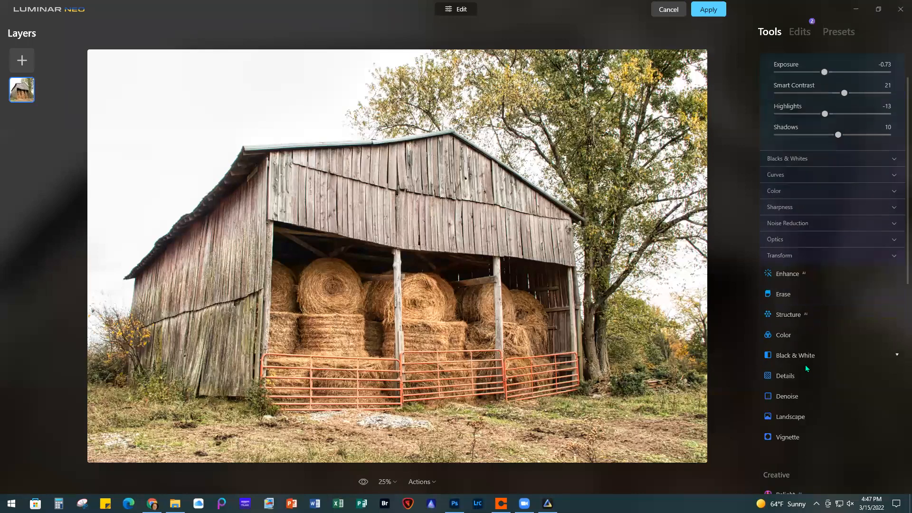
pyautogui.click(796, 258)
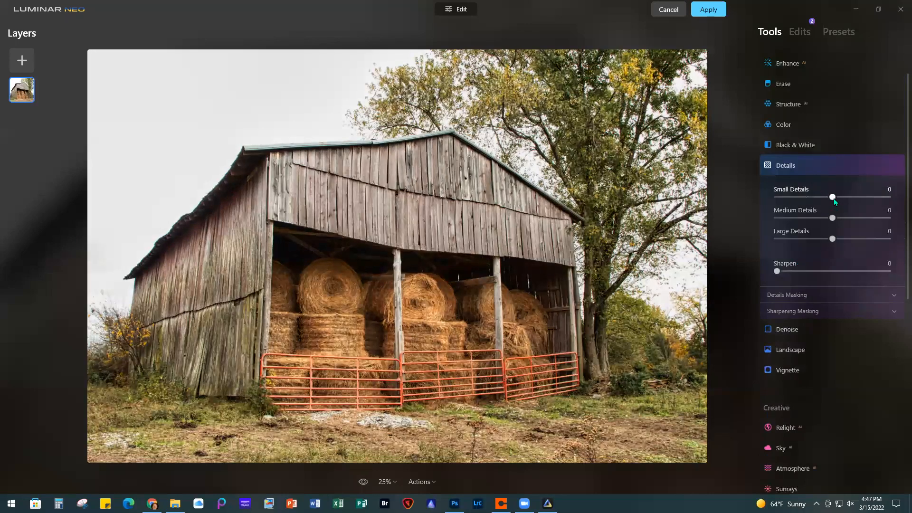
pyautogui.moveTo(833, 197); pyautogui.dragTo(847, 198)
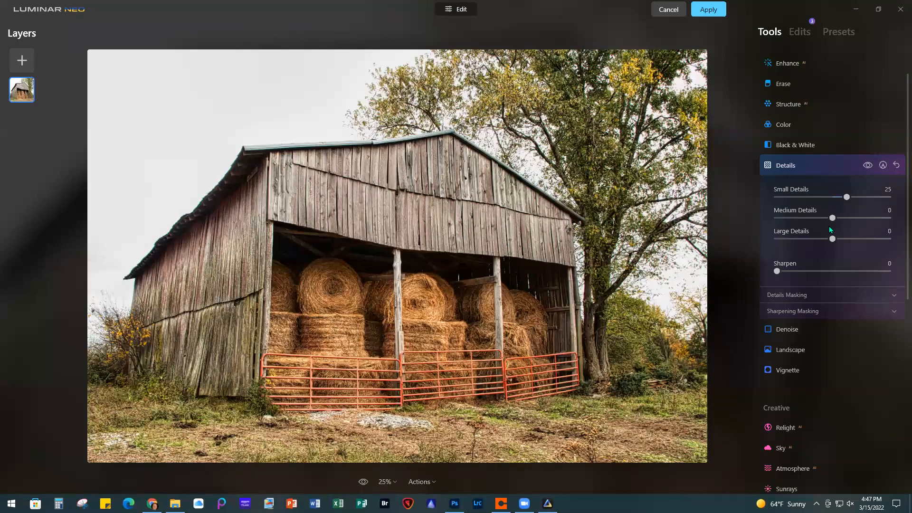
pyautogui.moveTo(834, 218); pyautogui.dragTo(853, 218)
pyautogui.click(819, 352)
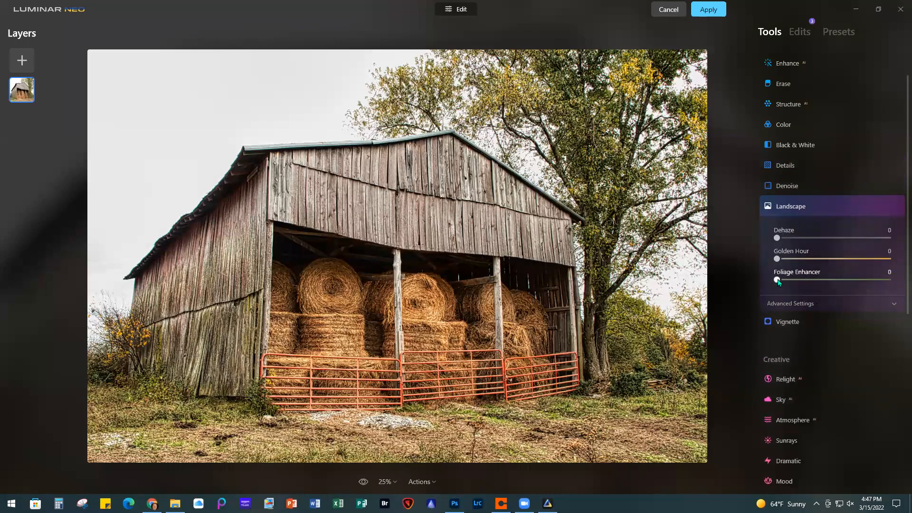
pyautogui.moveTo(777, 280); pyautogui.dragTo(794, 285)
# Open the Sky tool's sky selection and limit it to the MY SKIES collection.
pyautogui.click(807, 402)
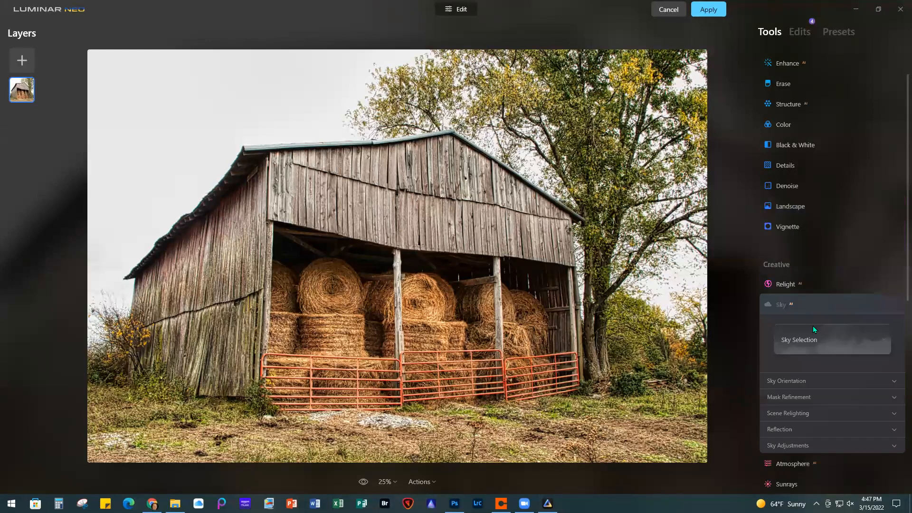
pyautogui.click(832, 342)
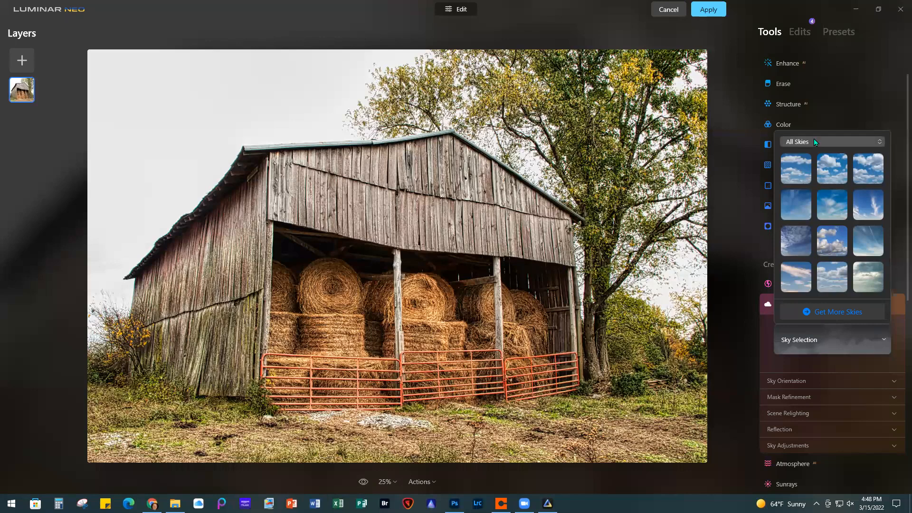
pyautogui.click(823, 142)
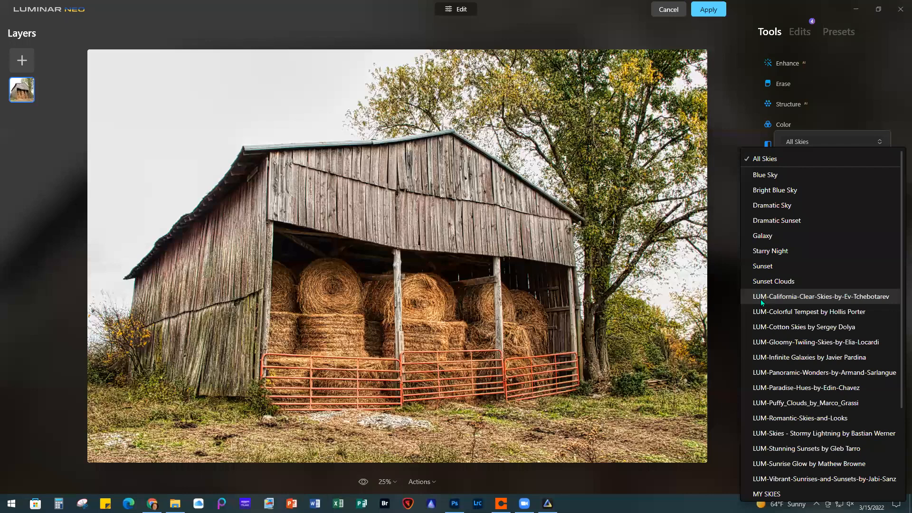
pyautogui.scroll(-1, 765, 376)
pyautogui.scroll(-2, 765, 376)
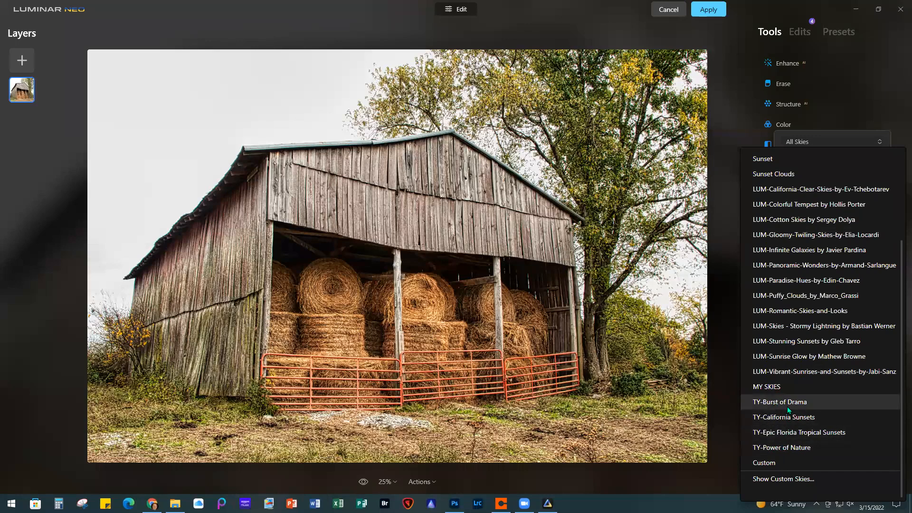
pyautogui.click(774, 387)
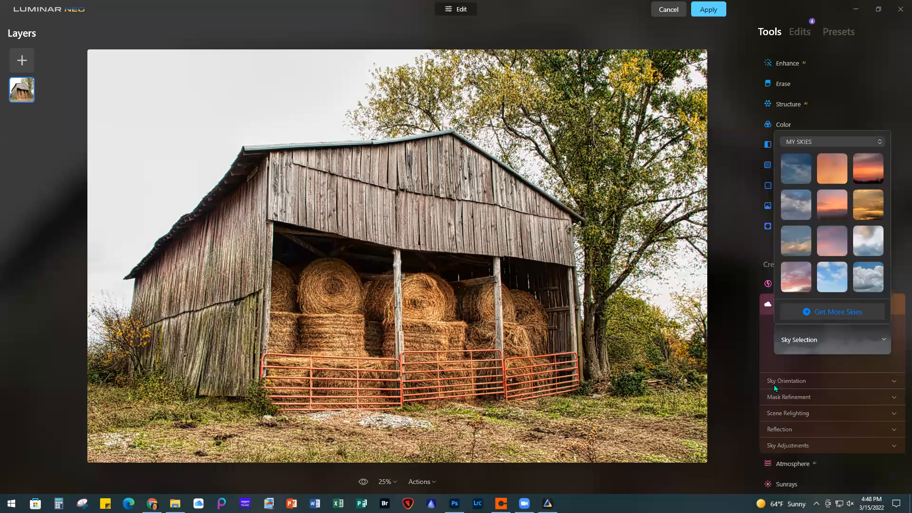
# Browse the MY SKIES collection and try Puffy Clouds 3 as the barn photo's replacement sky.
pyautogui.scroll(-2, 834, 212)
pyautogui.scroll(-6, 834, 212)
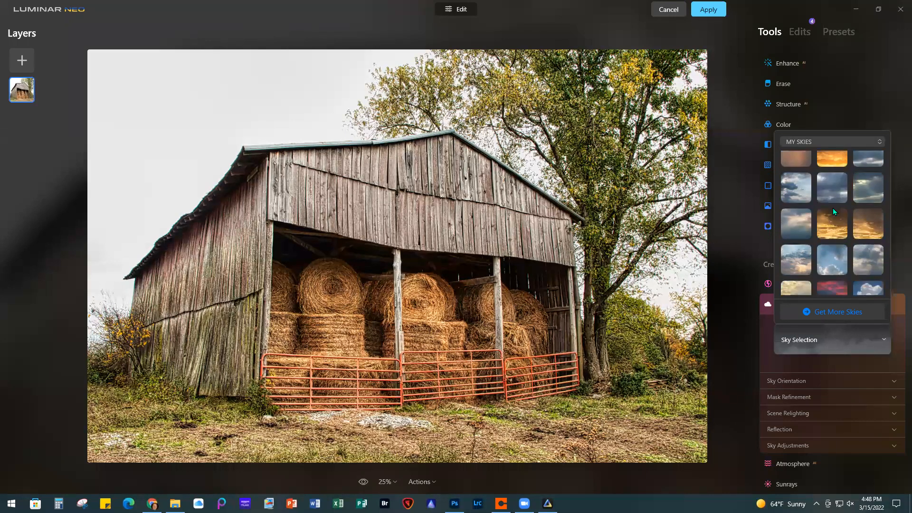
pyautogui.scroll(-3, 834, 211)
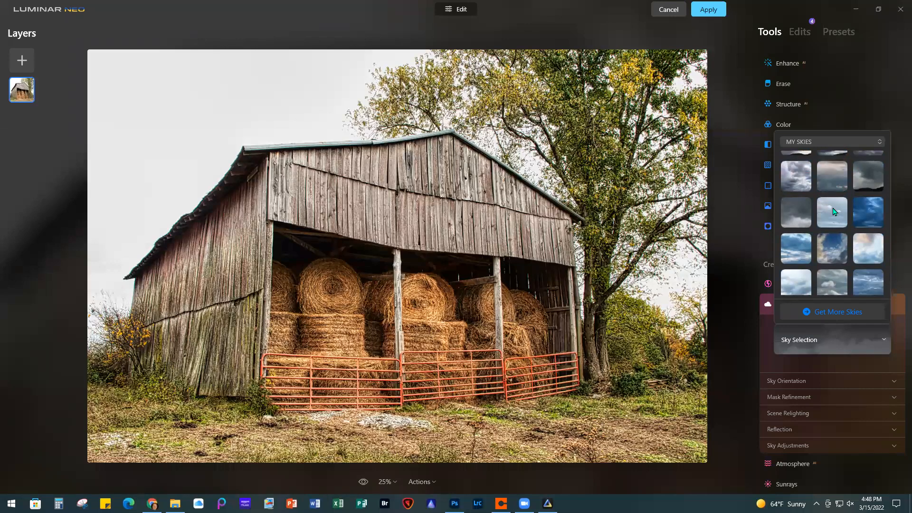
pyautogui.scroll(-10, 834, 211)
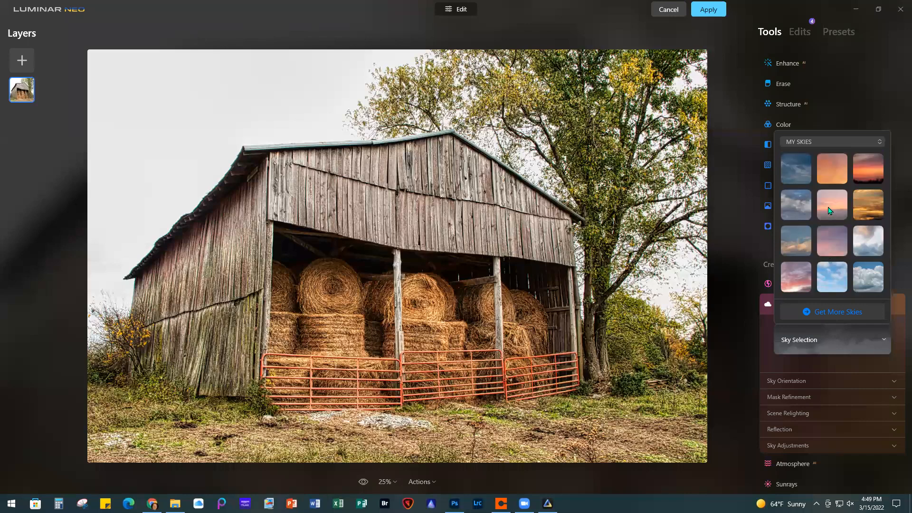
pyautogui.scroll(-1, 802, 276)
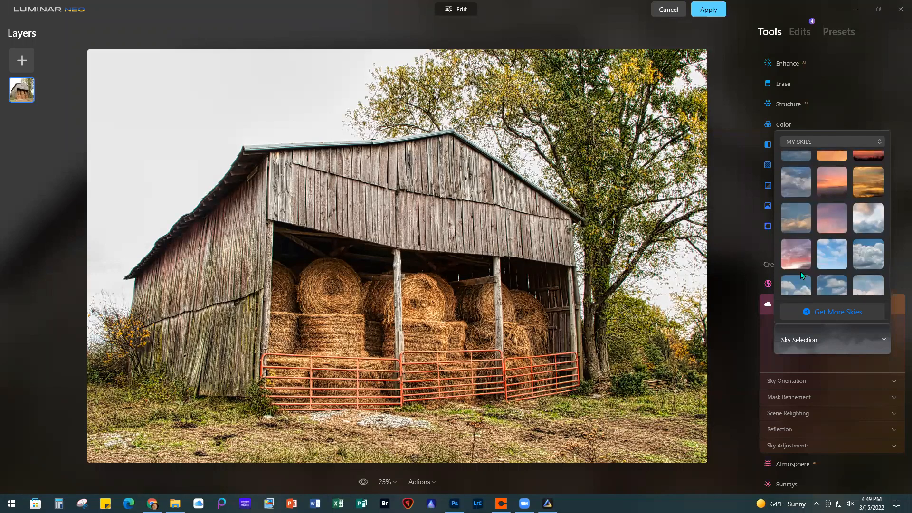
pyautogui.scroll(-1, 802, 276)
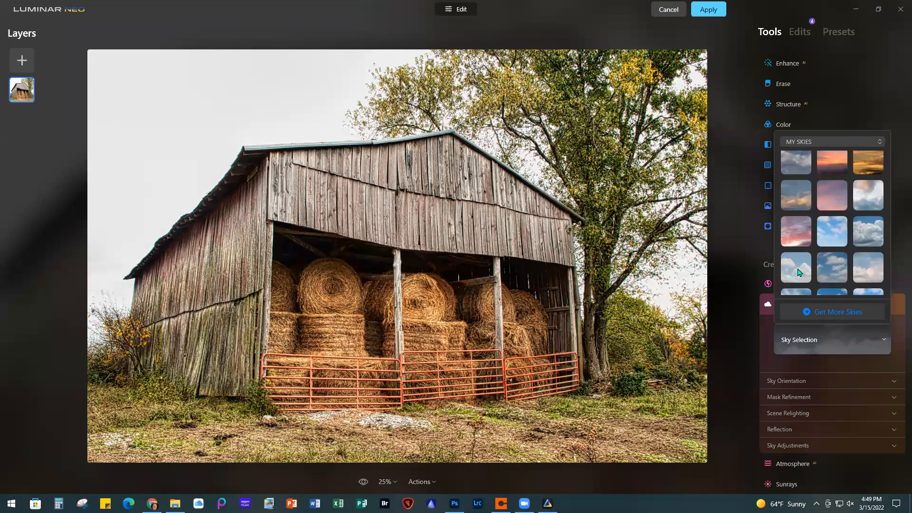
pyautogui.click(799, 272)
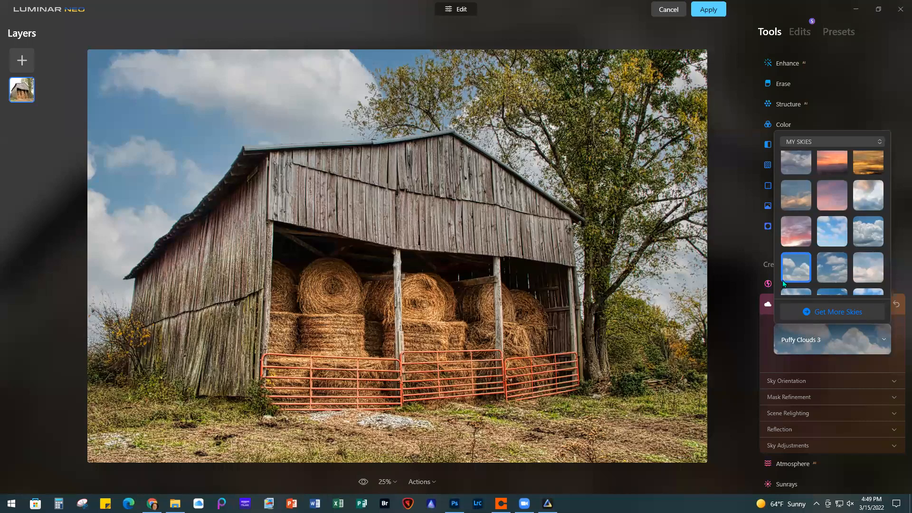
# Replace the hay barn's sky with Stormy 2 from MY SKIES and close the sky selection.
pyautogui.scroll(-5, 831, 239)
pyautogui.scroll(-8, 831, 239)
pyautogui.scroll(-4, 831, 239)
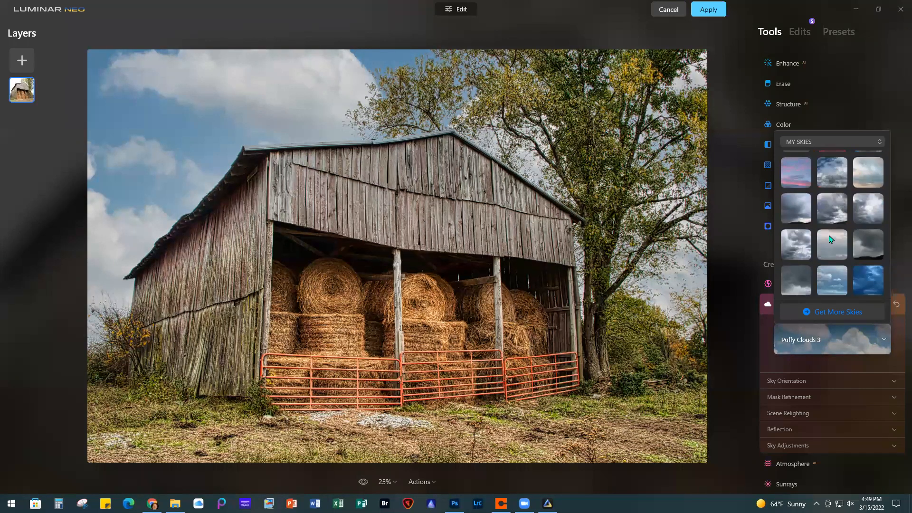
pyautogui.scroll(-1, 831, 239)
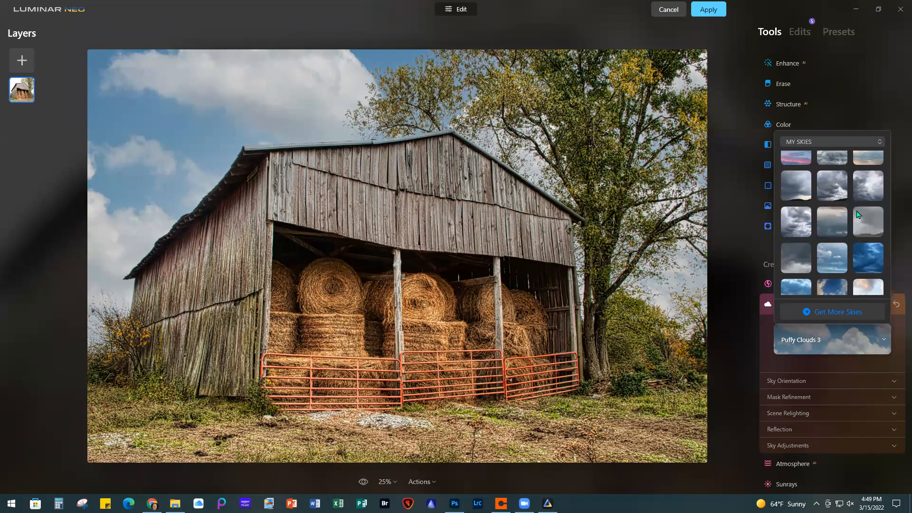
pyautogui.click(831, 187)
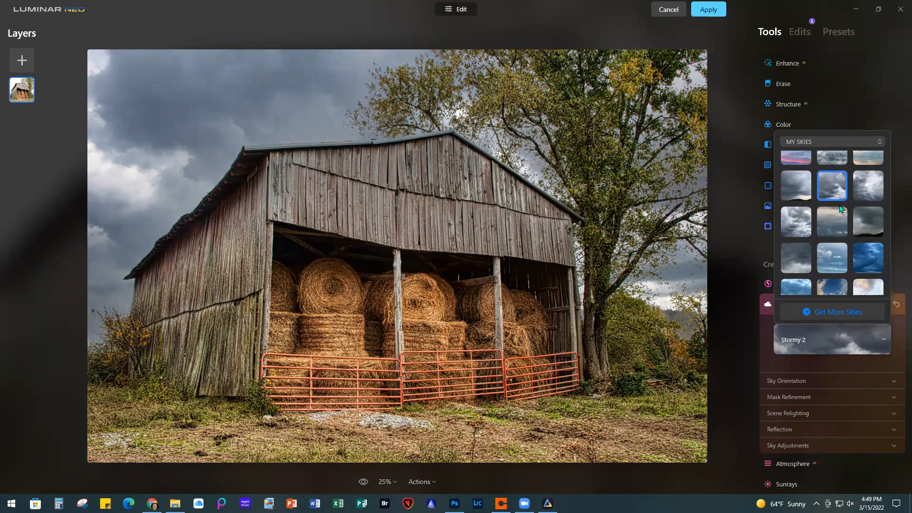
pyautogui.scroll(-1, 817, 231)
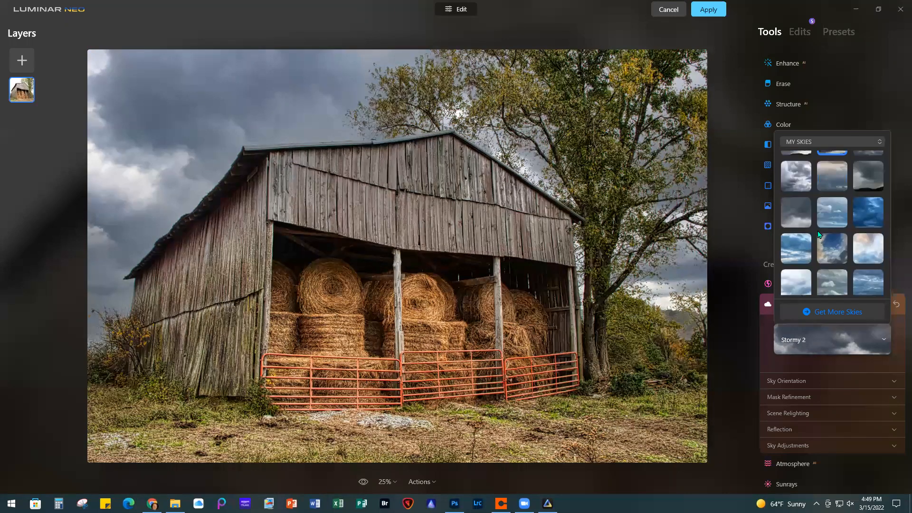
pyautogui.scroll(1, 823, 201)
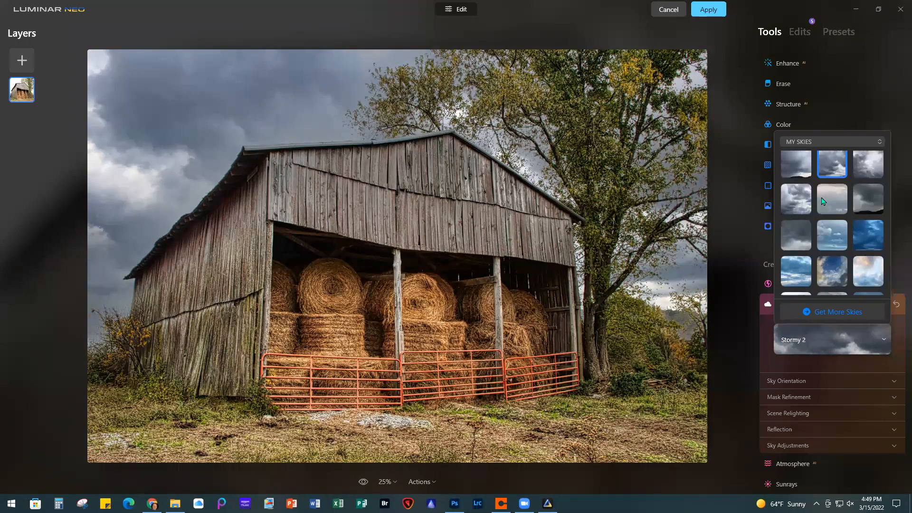
pyautogui.click(767, 252)
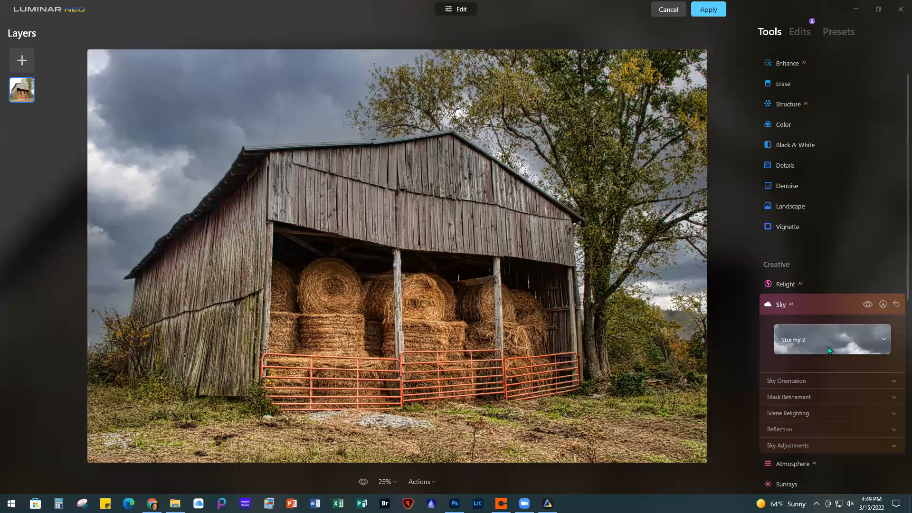
# Expand the Sky tool's Sky Orientation settings and set the Stormy 2 sky's Vertical Position to -15.
pyautogui.scroll(-3, 828, 347)
pyautogui.click(815, 211)
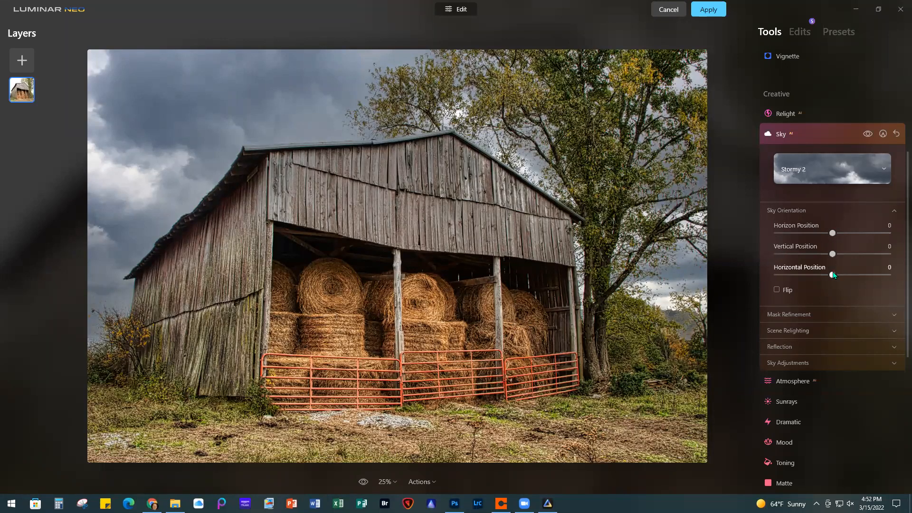
pyautogui.moveTo(834, 256)
pyautogui.mouseDown()
pyautogui.moveTo(842, 259)
pyautogui.moveTo(835, 255)
pyautogui.mouseUp()
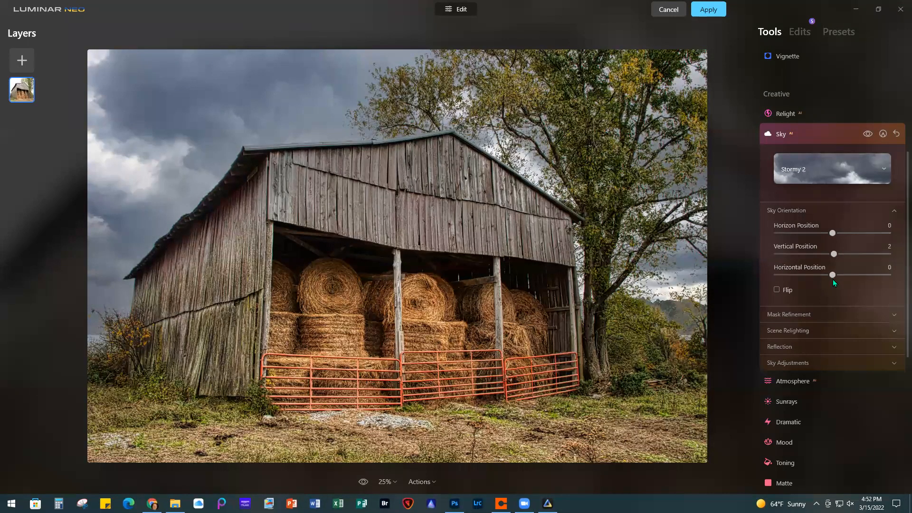
pyautogui.moveTo(834, 254); pyautogui.dragTo(820, 255)
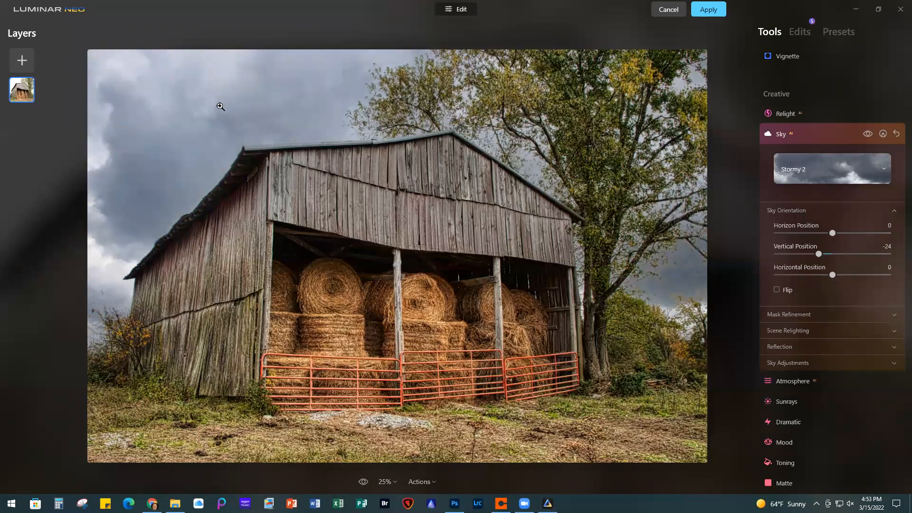
pyautogui.moveTo(820, 255); pyautogui.dragTo(825, 256)
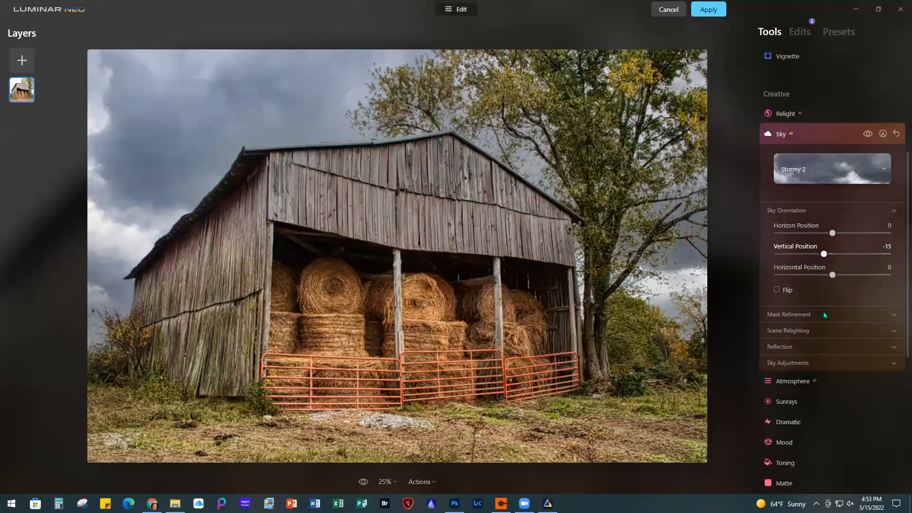
# Try a Horizontal Position of -5 for the sky and reset the Horizontal and Horizon Position values to 0.
pyautogui.moveTo(833, 276)
pyautogui.mouseDown()
pyautogui.moveTo(842, 277)
pyautogui.moveTo(831, 278)
pyautogui.mouseUp()
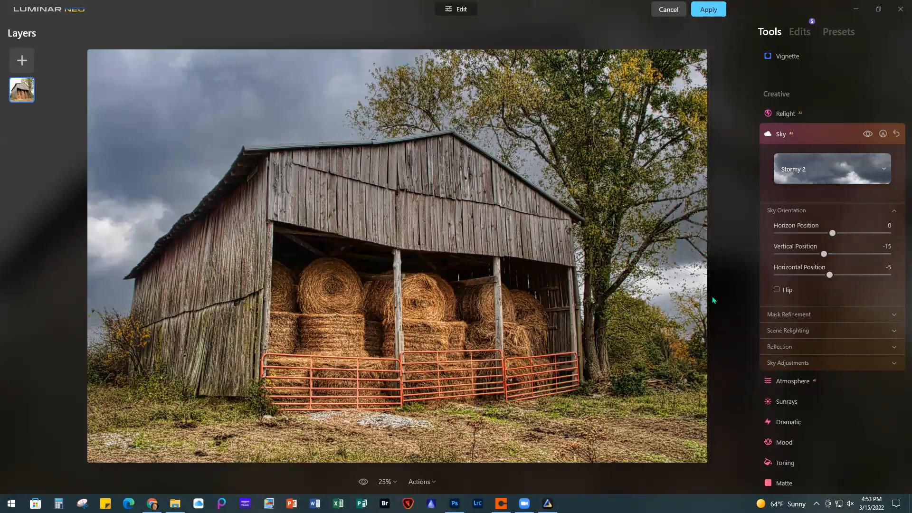
pyautogui.doubleClick(832, 276)
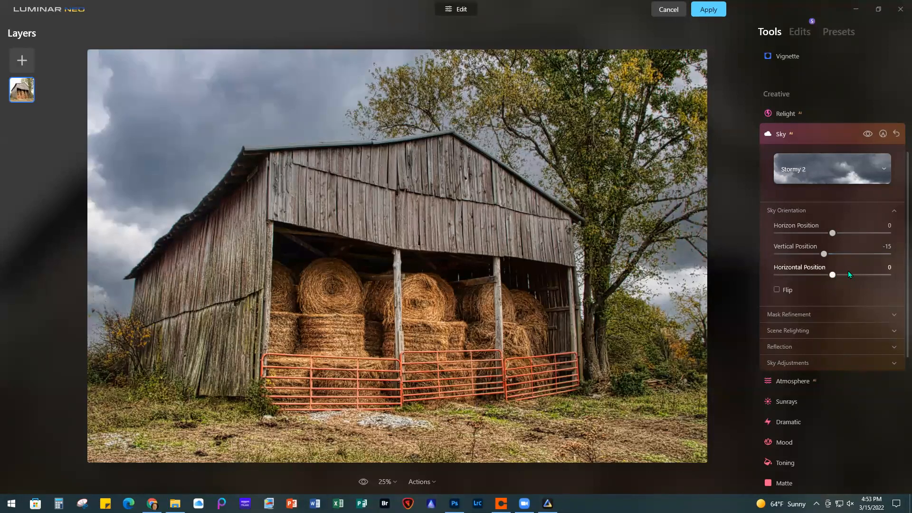
pyautogui.doubleClick(833, 233)
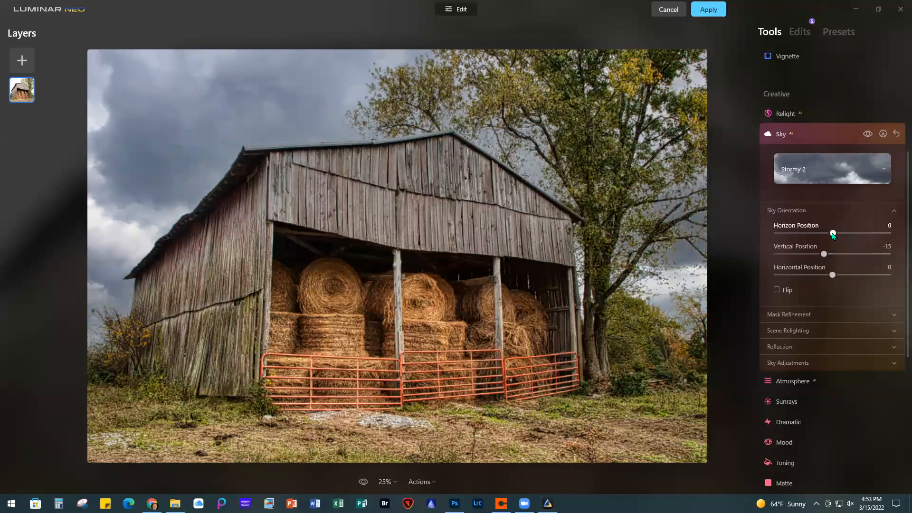
# Expand the Mask Refinement and Scene Relighting settings of the Sky tool.
pyautogui.click(825, 314)
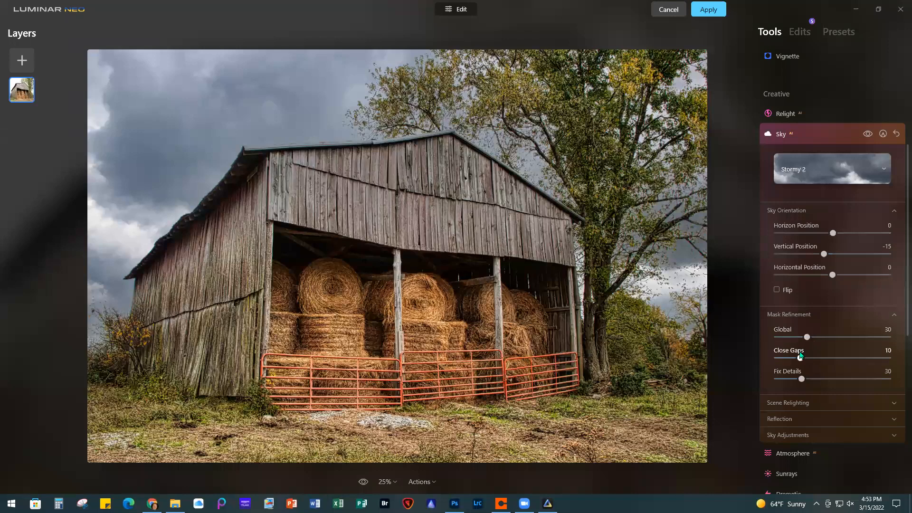
pyautogui.scroll(-1, 828, 373)
pyautogui.scroll(-3, 828, 372)
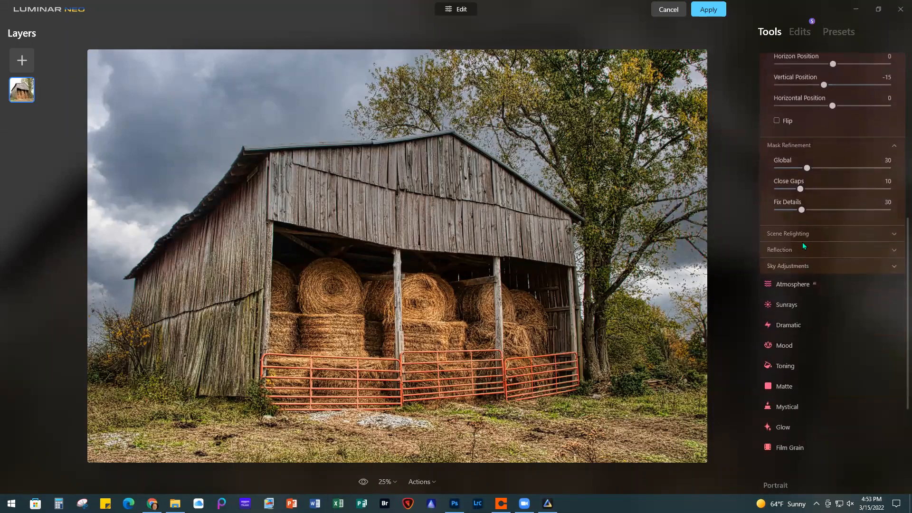
pyautogui.click(825, 232)
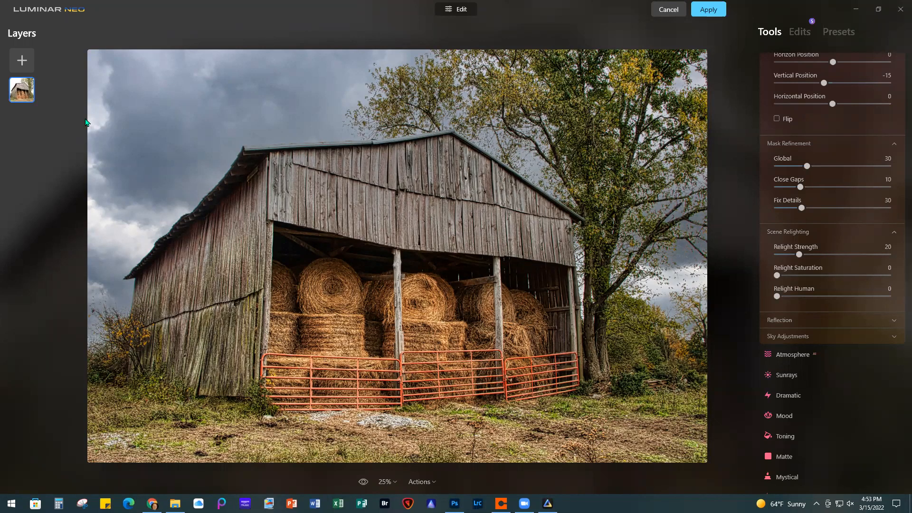
# Replace the barn photo's sky with Streaks-Deep-Orange from MY SKIES and close the sky selection.
pyautogui.scroll(5, 848, 335)
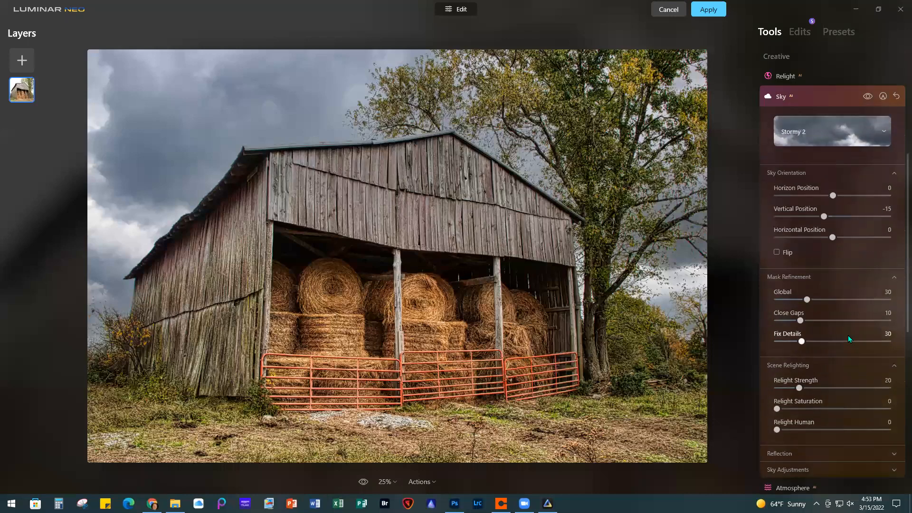
pyautogui.click(814, 226)
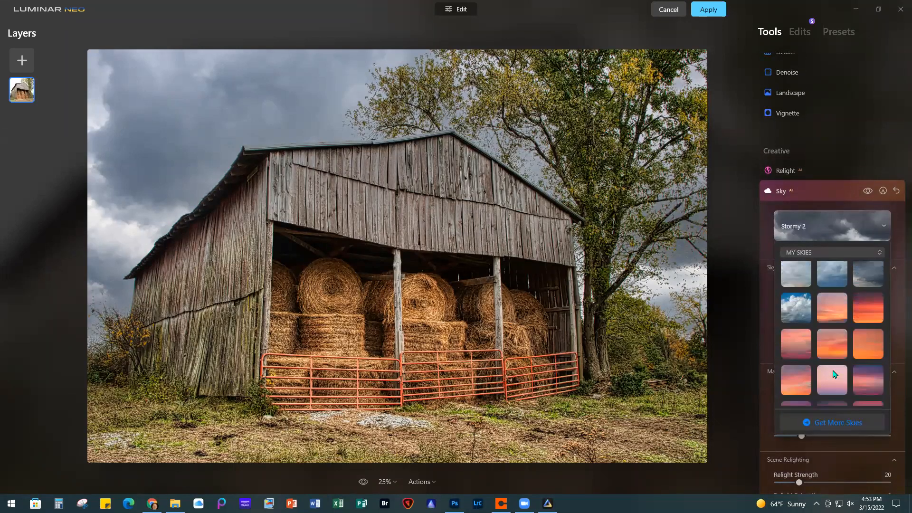
pyautogui.click(867, 311)
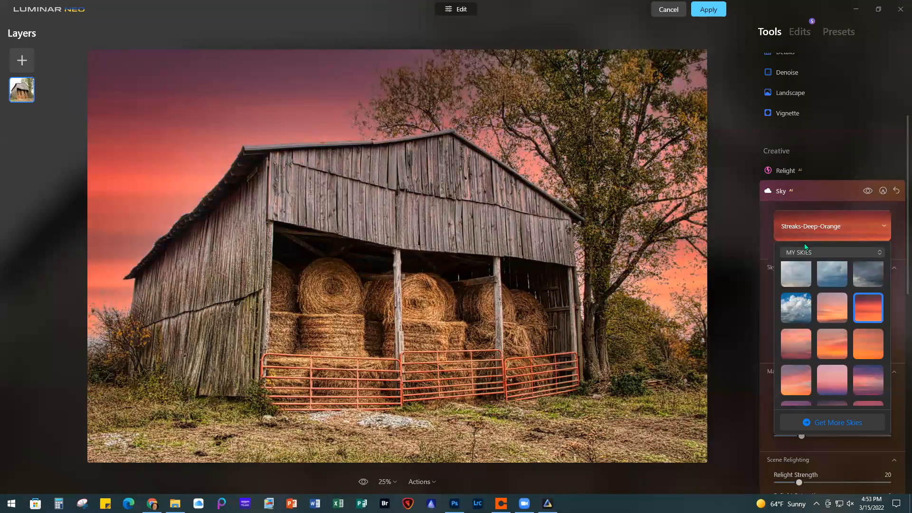
pyautogui.click(765, 325)
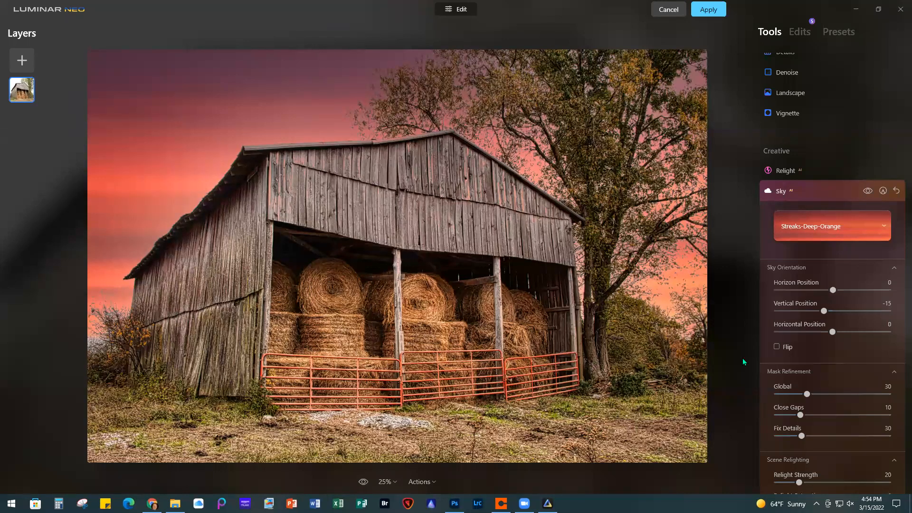
# Set Relight Strength to 45 and Relight Saturation to 16, keeping Relight Human at 0.
pyautogui.scroll(-3, 817, 415)
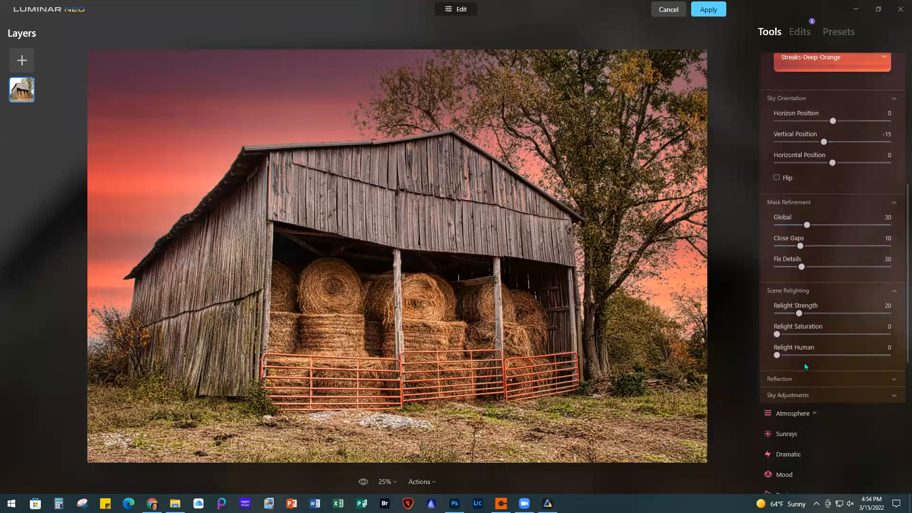
pyautogui.moveTo(800, 314); pyautogui.dragTo(828, 314)
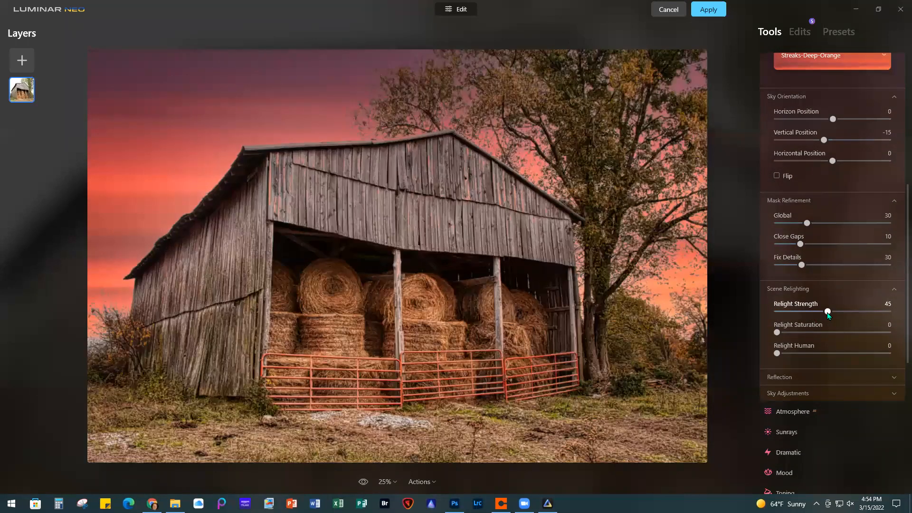
pyautogui.moveTo(780, 333); pyautogui.dragTo(801, 336)
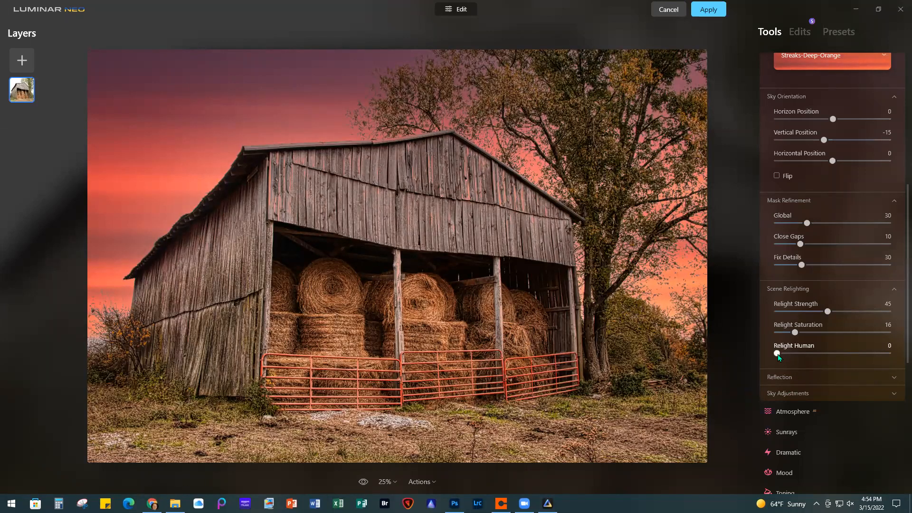
pyautogui.moveTo(779, 355)
pyautogui.mouseDown()
pyautogui.moveTo(812, 354)
pyautogui.moveTo(771, 354)
pyautogui.mouseUp()
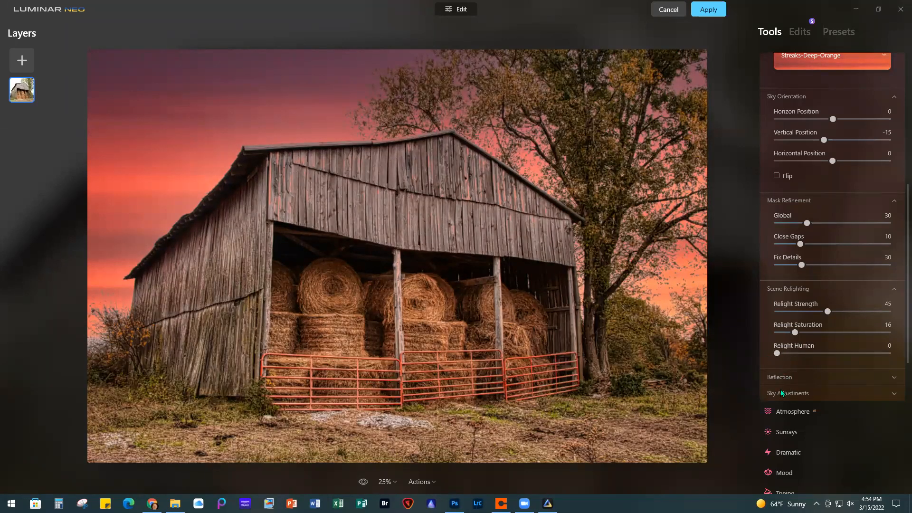
# Expand the Sky tool's Reflection and Sky Adjustments settings, and set the sky's Brightness to 14 and Warmth to -5.
pyautogui.click(803, 377)
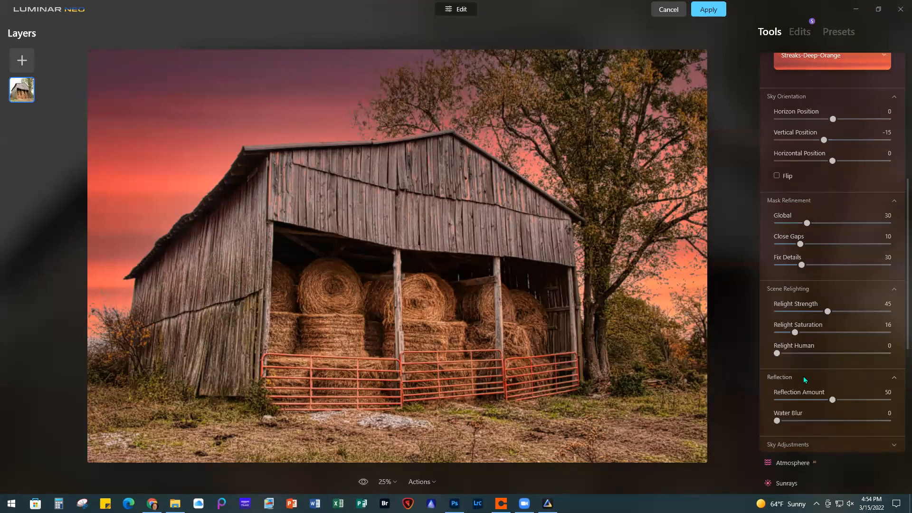
pyautogui.scroll(-3, 803, 376)
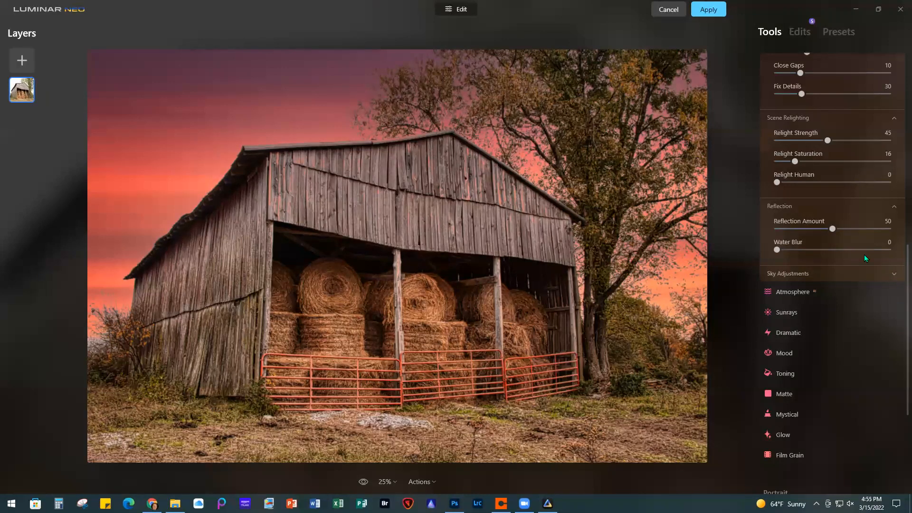
pyautogui.click(821, 277)
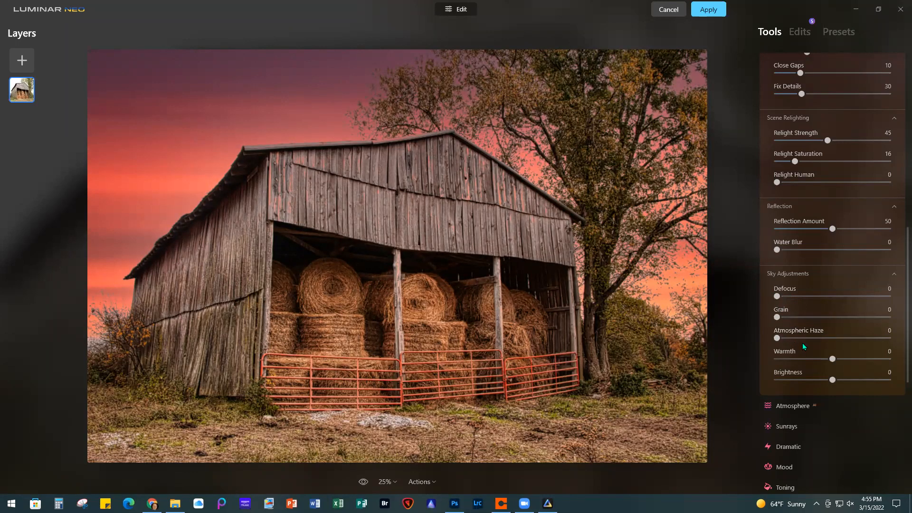
pyautogui.moveTo(836, 382); pyautogui.dragTo(841, 383)
pyautogui.moveTo(833, 358)
pyautogui.mouseDown()
pyautogui.moveTo(847, 362)
pyautogui.moveTo(829, 359)
pyautogui.mouseUp()
pyautogui.scroll(-4, 823, 393)
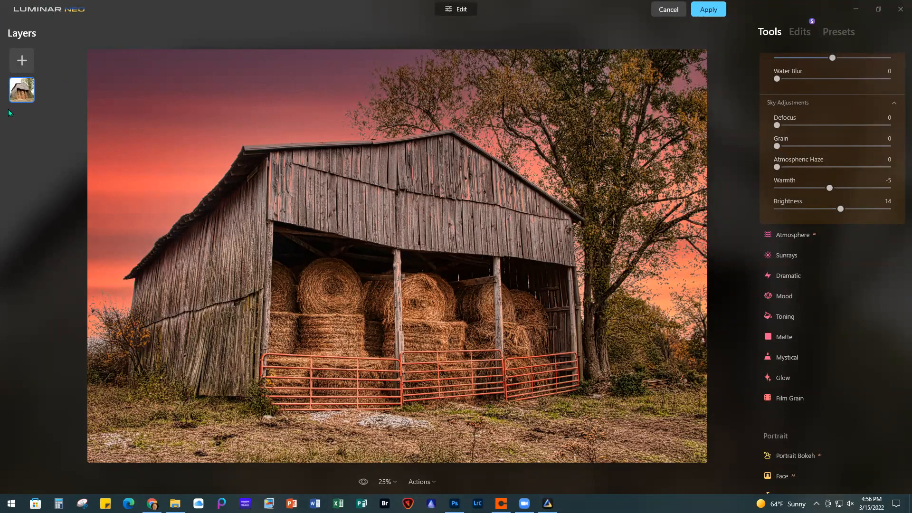
# Try the Meredith Images logo as an overlay layer at 69 opacity and remove that layer.
pyautogui.click(21, 60)
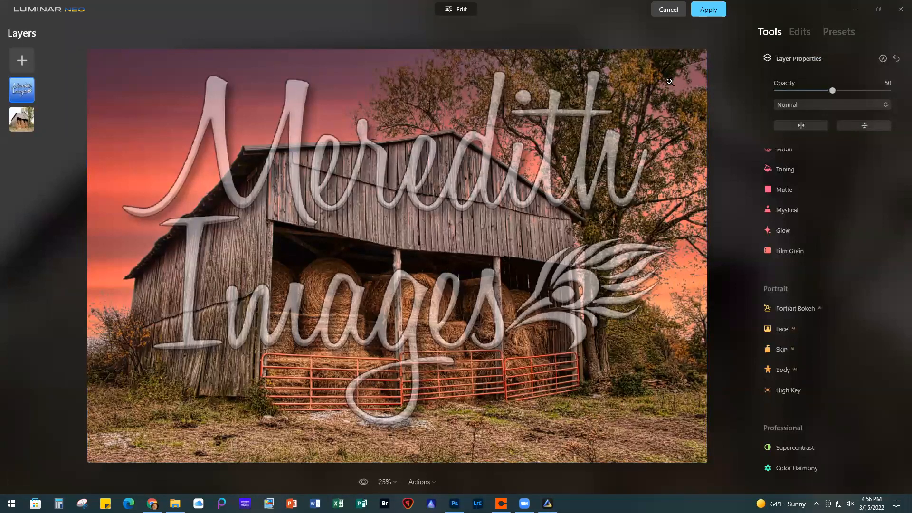
pyautogui.moveTo(834, 91); pyautogui.dragTo(854, 91)
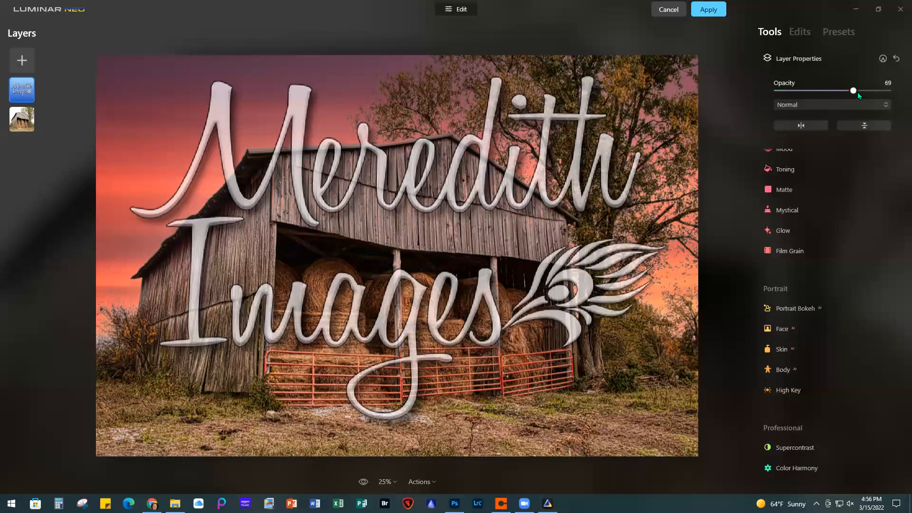
pyautogui.rightClick(22, 93)
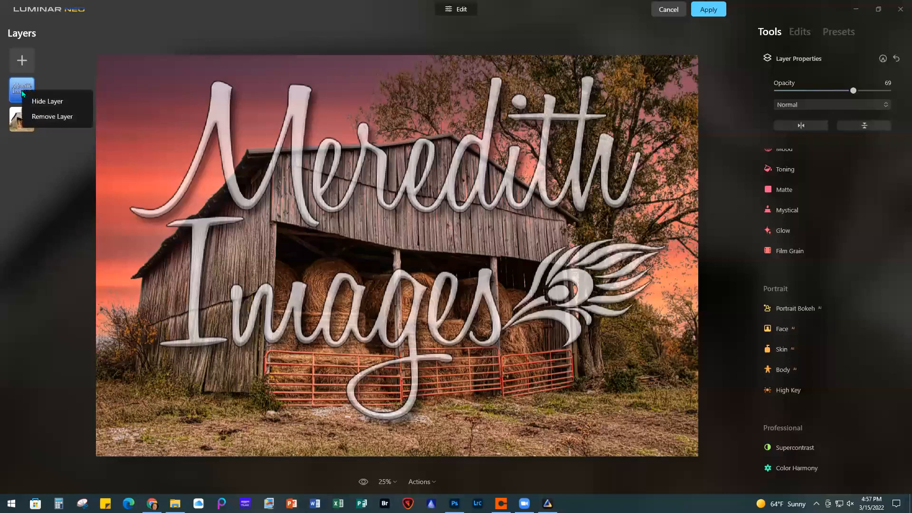
pyautogui.click(59, 119)
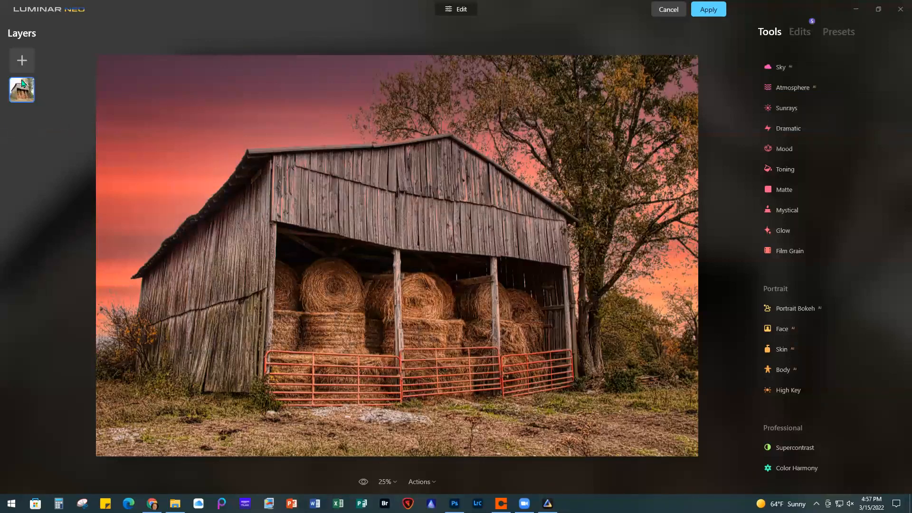
# Start importing a custom image for a new layer and browse to the HP Backup drive.
pyautogui.click(21, 60)
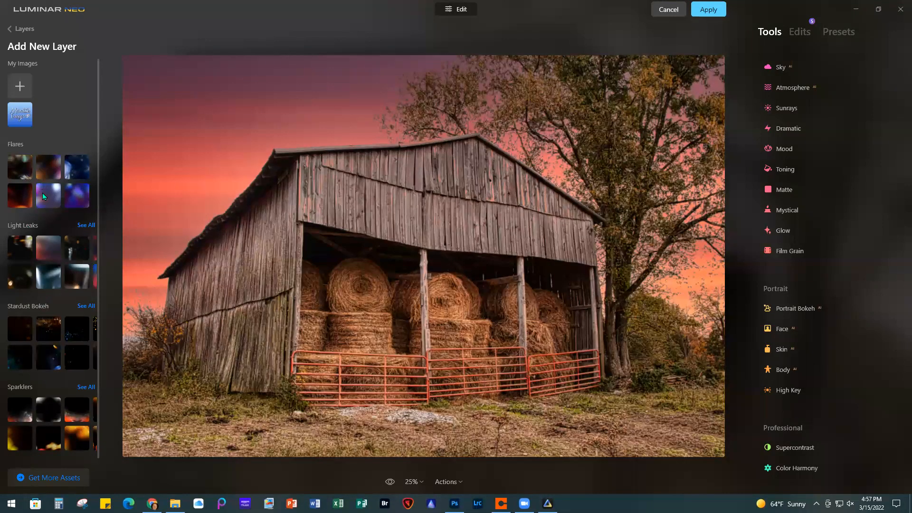
pyautogui.click(21, 85)
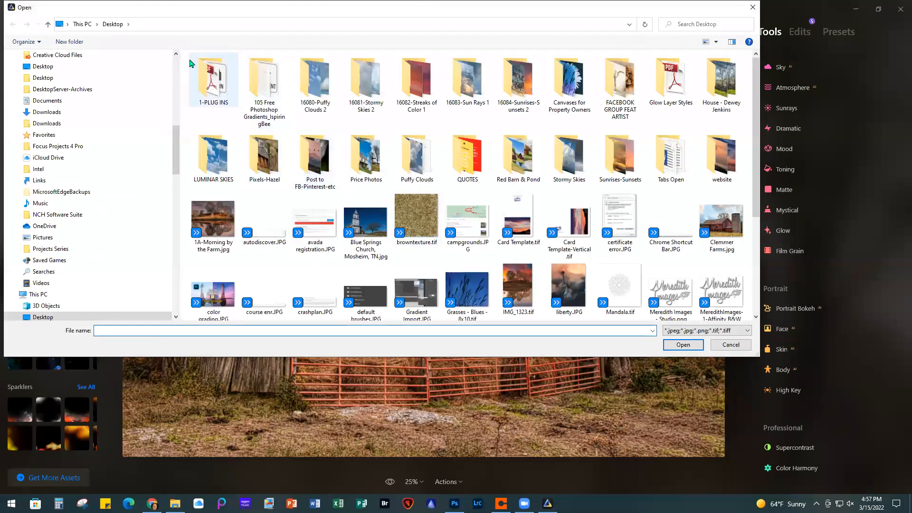
pyautogui.scroll(8, 100, 163)
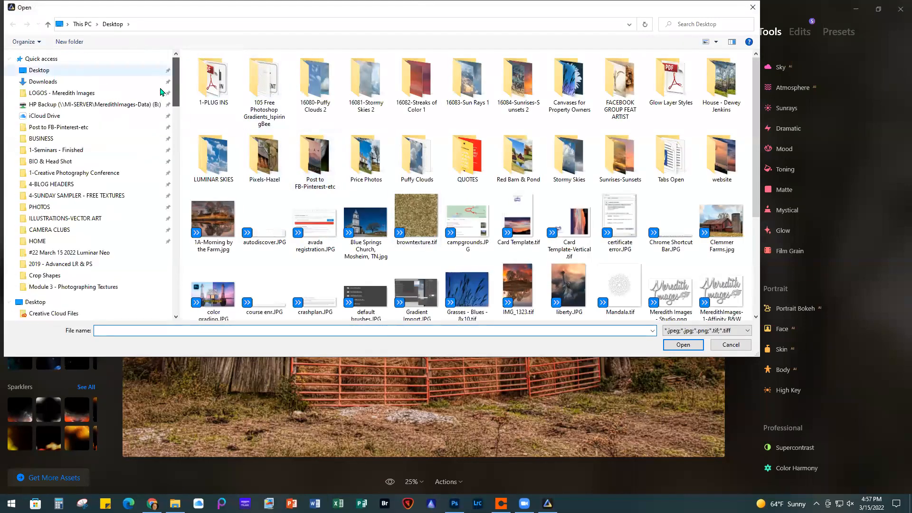
pyautogui.doubleClick(671, 81)
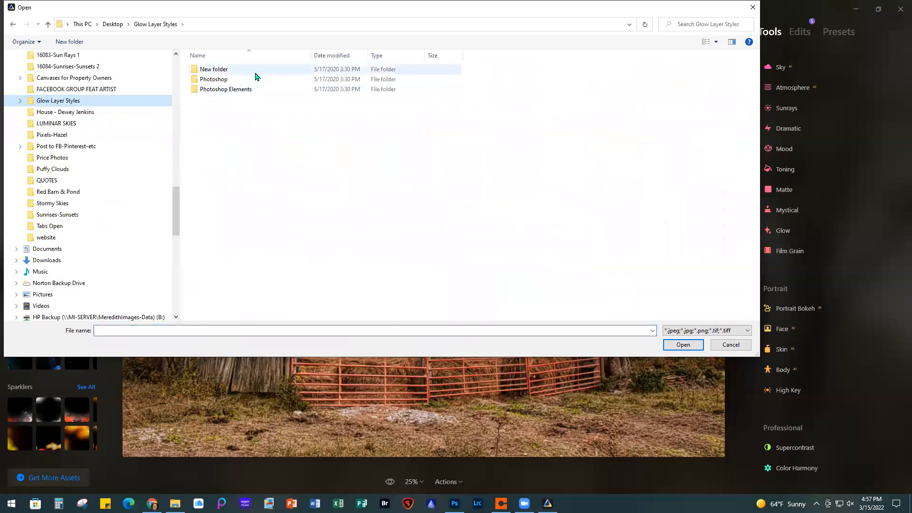
pyautogui.moveTo(175, 199); pyautogui.dragTo(173, 57)
pyautogui.click(122, 107)
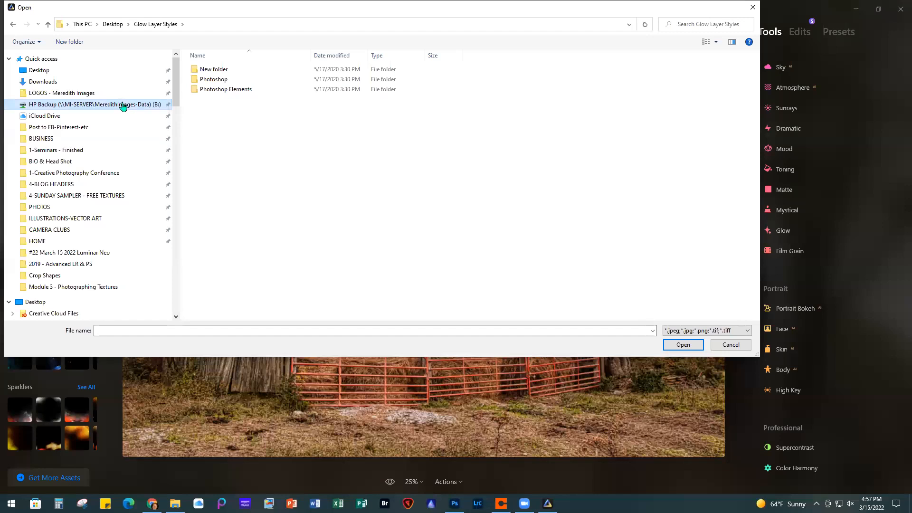
# Import 4-Birds - Flock of Seagulls 2.png from the #22 March 15 2022 Luminar Neo folder under BUSINESS, 3-WEBINARS, 1-MEREDITH IMAGES WEBINARS.
pyautogui.doubleClick(219, 70)
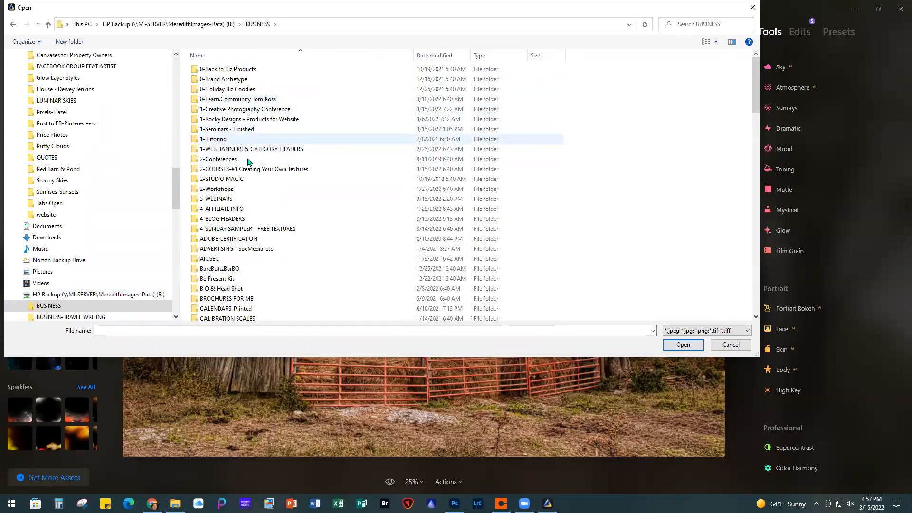
pyautogui.doubleClick(243, 199)
pyautogui.doubleClick(255, 131)
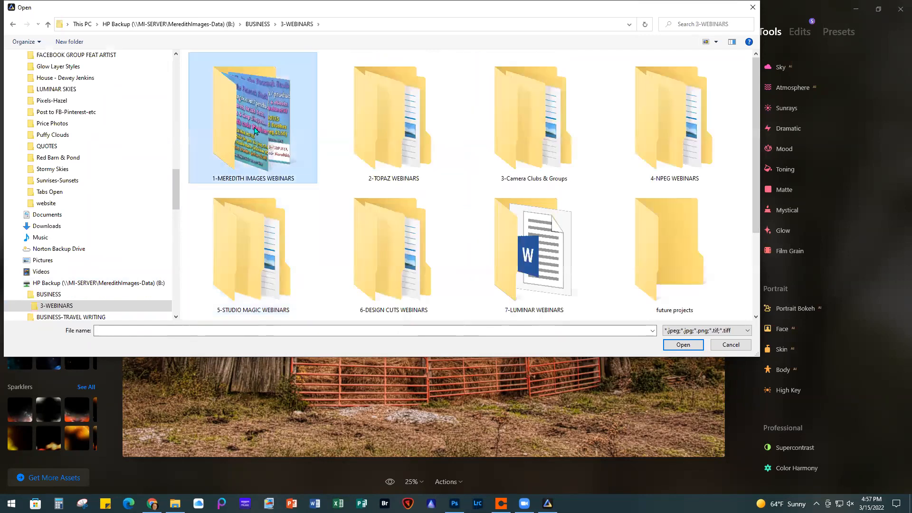
pyautogui.doubleClick(255, 131)
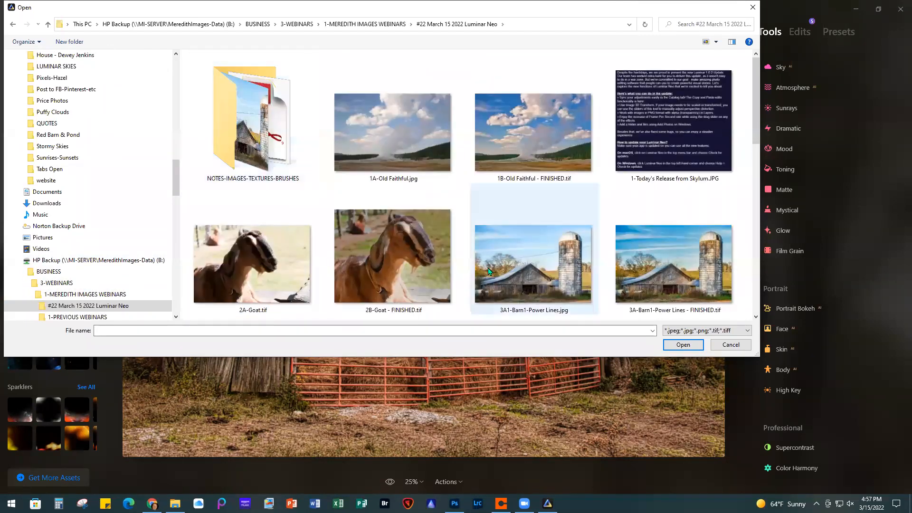
pyautogui.scroll(-3, 490, 271)
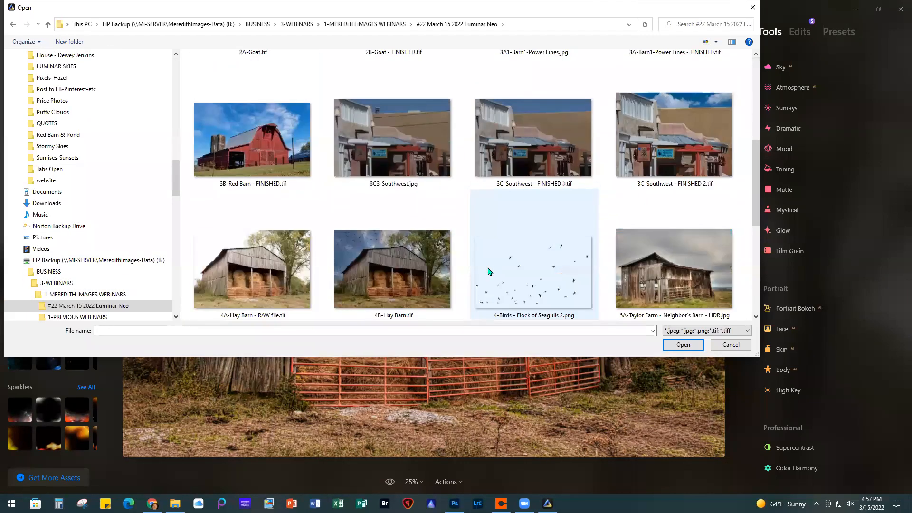
pyautogui.click(528, 269)
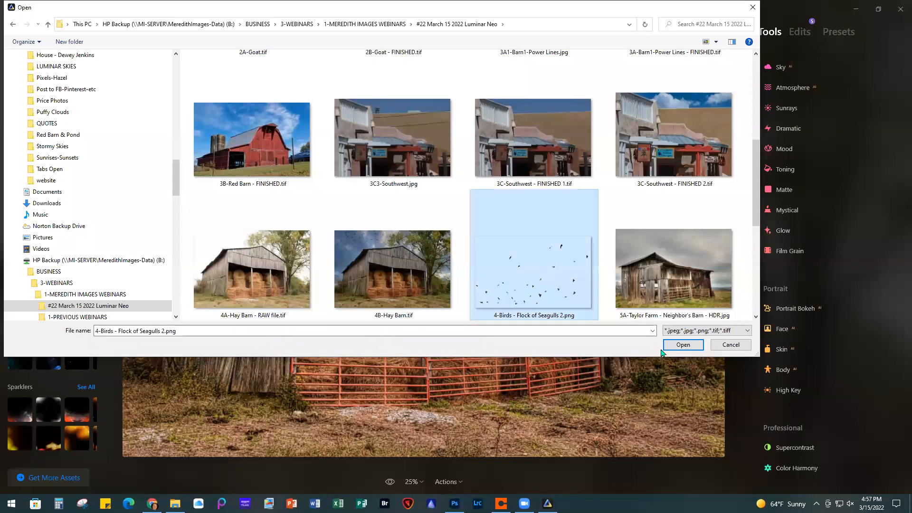
pyautogui.click(681, 346)
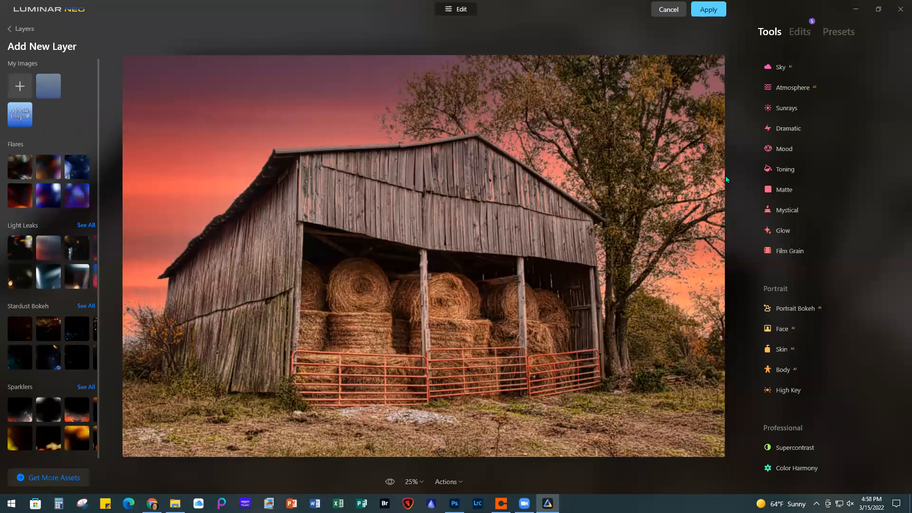
# Add the birds image as a layer, shrink it into the upper-left part of the sky and set its opacity to 85.
pyautogui.click(48, 86)
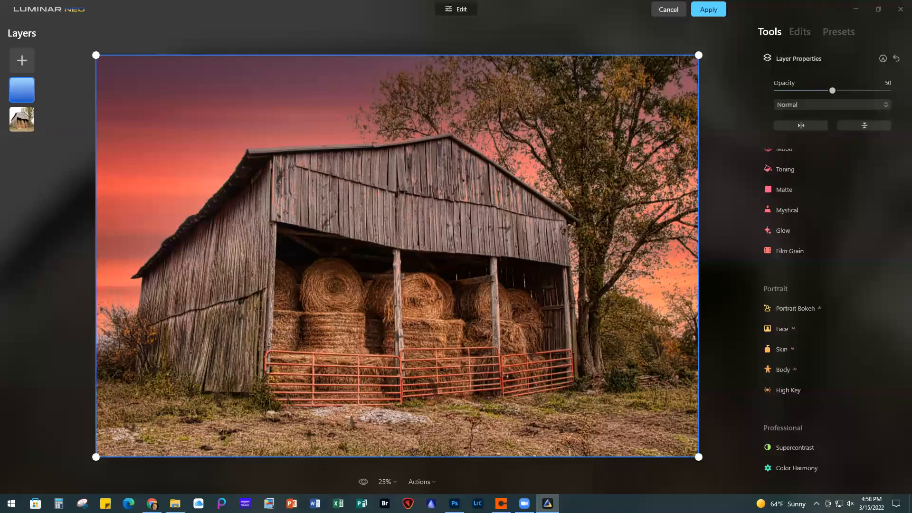
pyautogui.moveTo(698, 457); pyautogui.dragTo(358, 272)
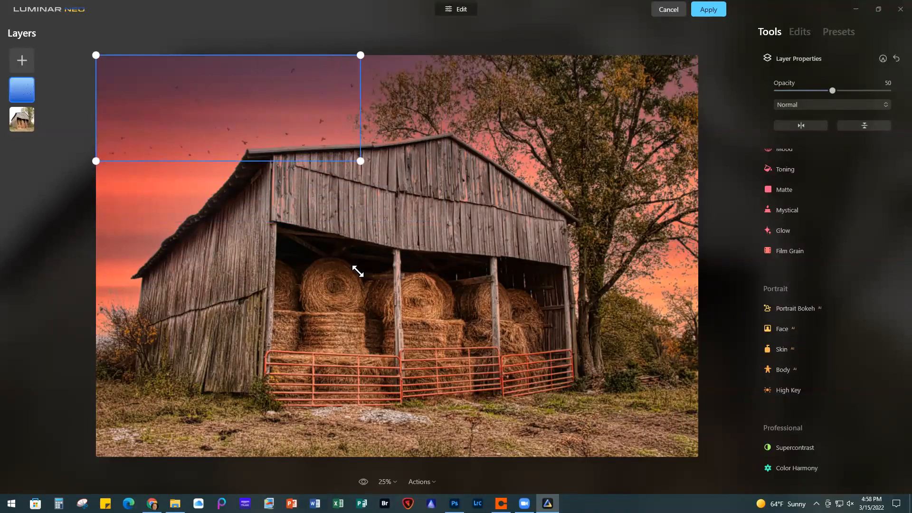
pyautogui.moveTo(833, 90); pyautogui.dragTo(875, 98)
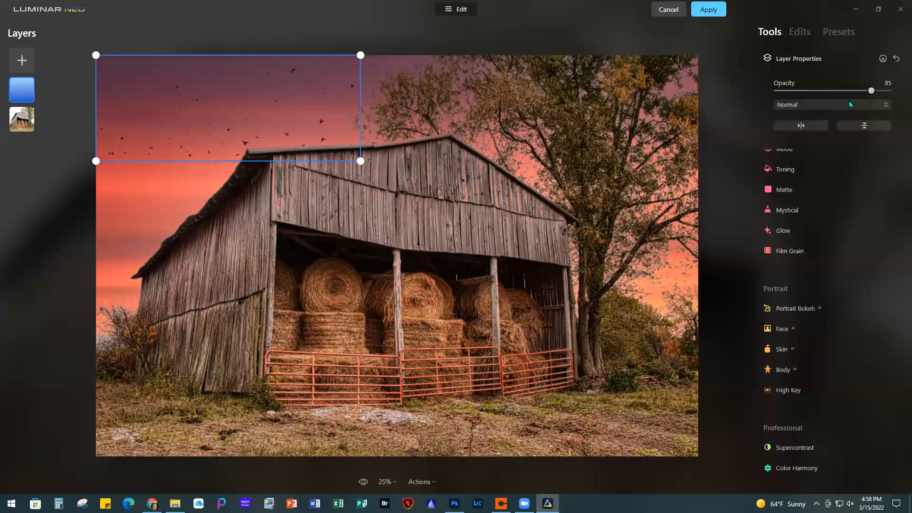
# Tilt the birds layer counterclockwise, enlarge and reposition it above the left side of the barn roof with Normal blending, and apply the edit.
pyautogui.moveTo(375, 177); pyautogui.dragTo(389, 149)
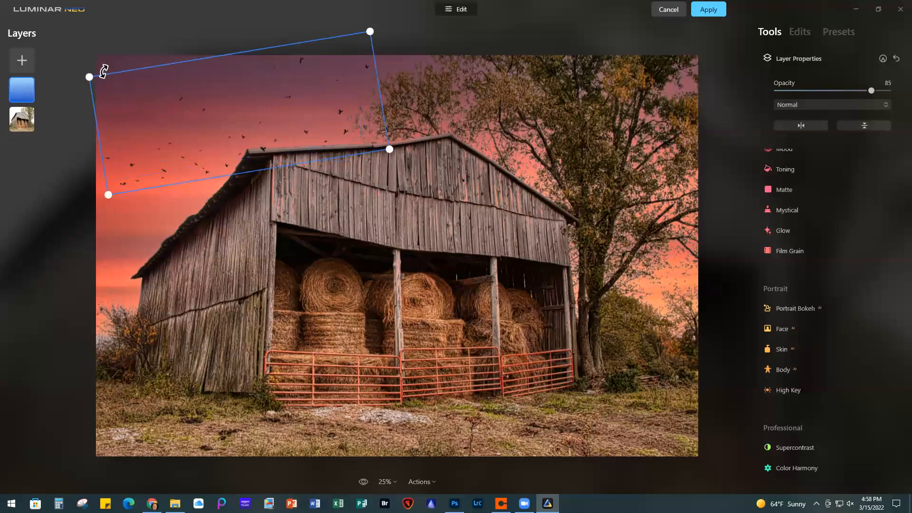
pyautogui.moveTo(88, 77); pyautogui.dragTo(57, 48)
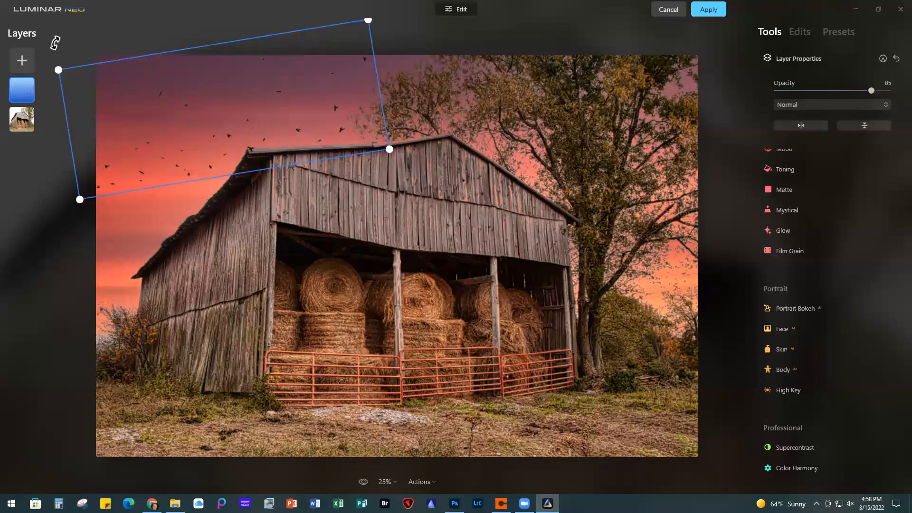
pyautogui.moveTo(333, 107); pyautogui.dragTo(344, 100)
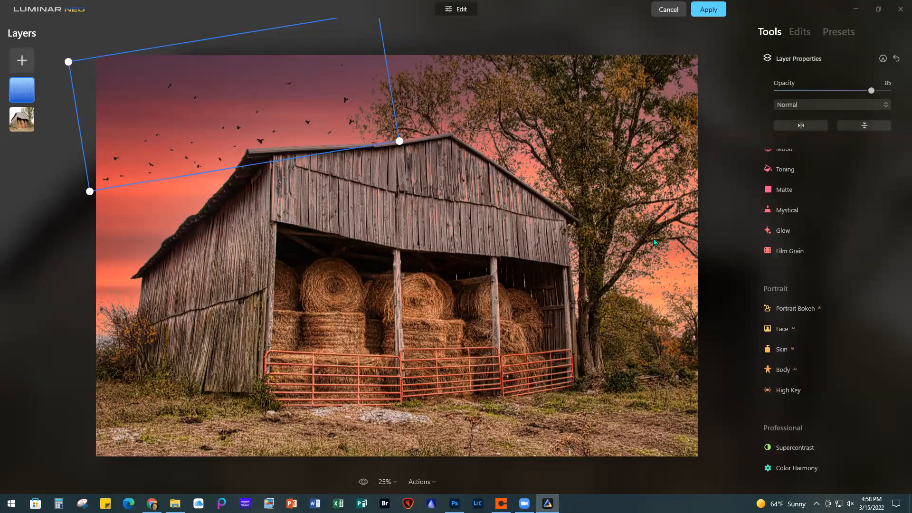
pyautogui.click(865, 105)
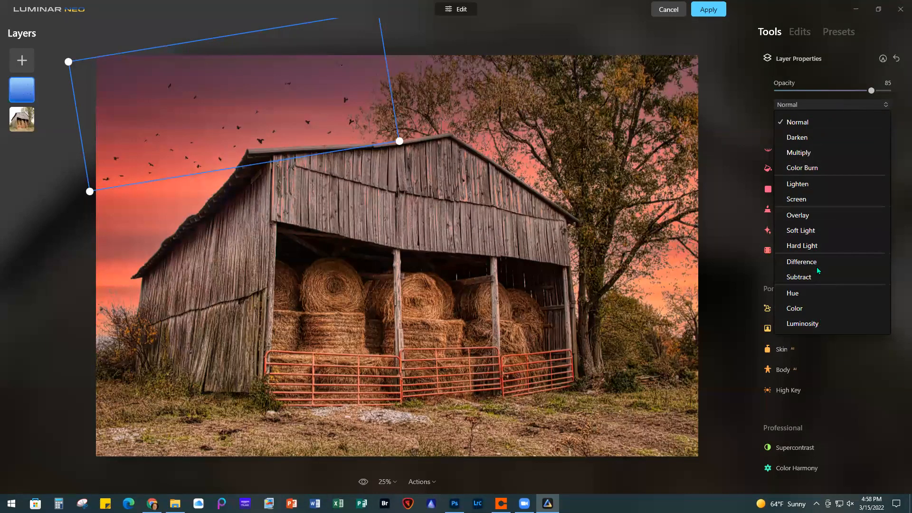
pyautogui.click(817, 106)
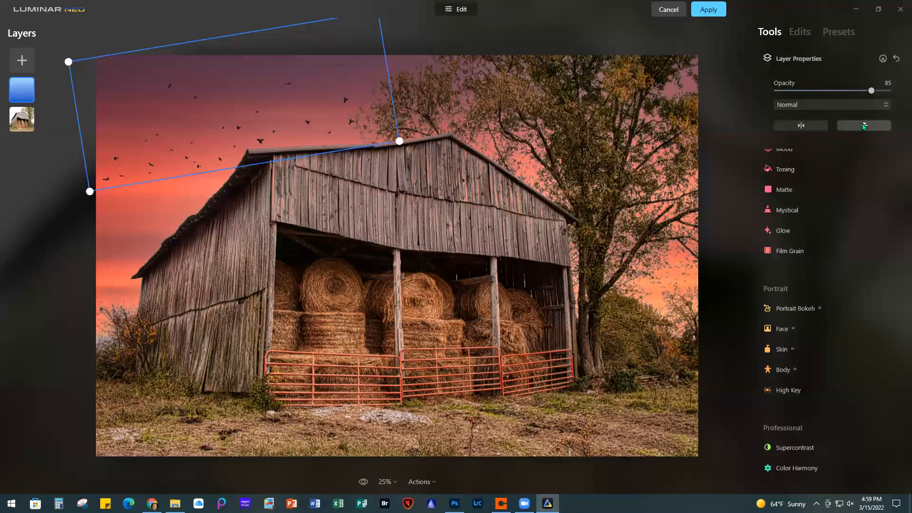
pyautogui.click(717, 12)
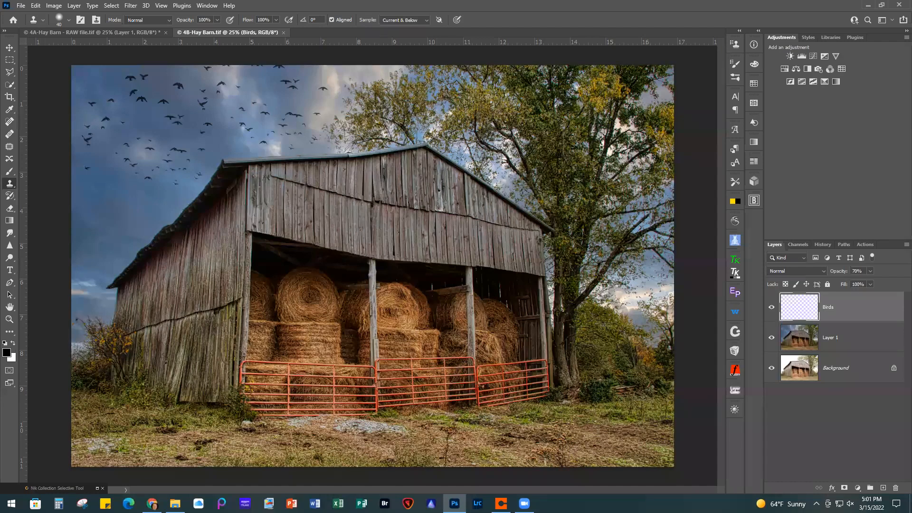
# Duplicate the background layer of 5B-Taylor Farm - Neighbor's Barn2.jpg in Photoshop and launch the Luminar Neo filter on the copy.
pyautogui.hotkey('alt', 'Tab')
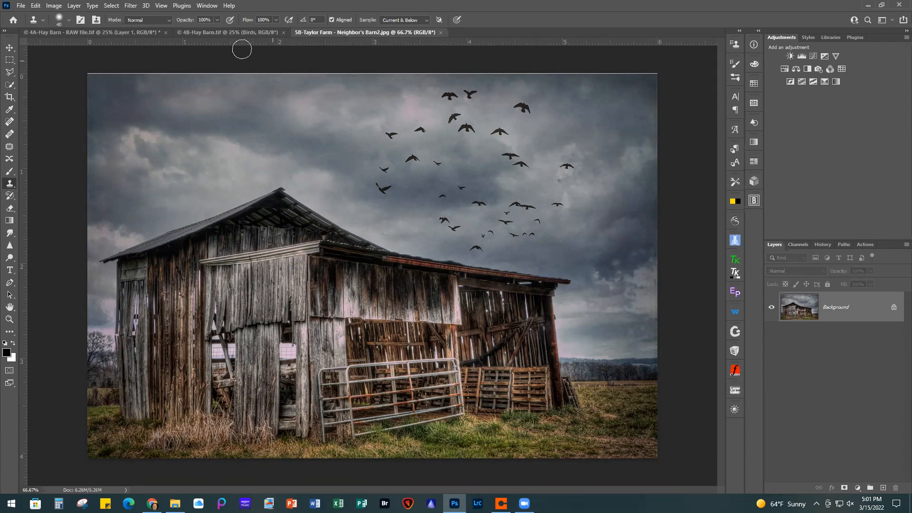
pyautogui.hotkey('ctrl', 'j')
pyautogui.click(131, 6)
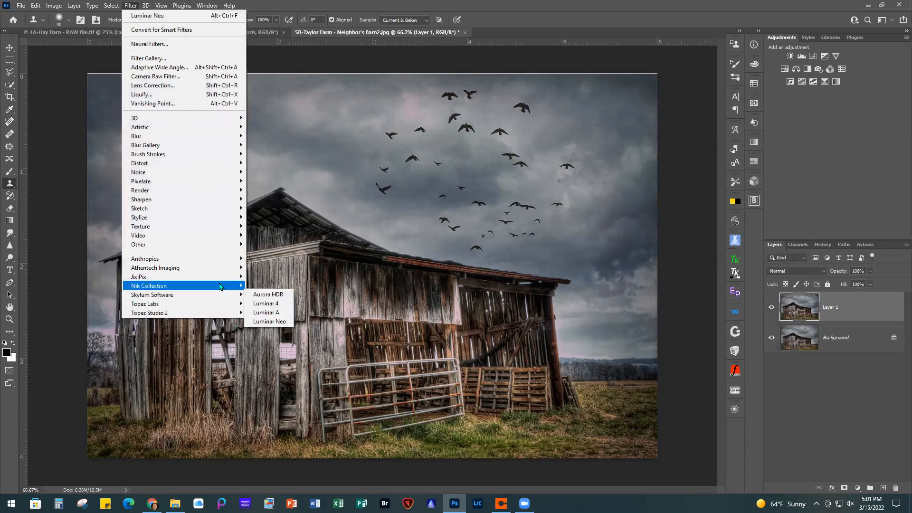
pyautogui.moveTo(220, 295)
pyautogui.click(266, 323)
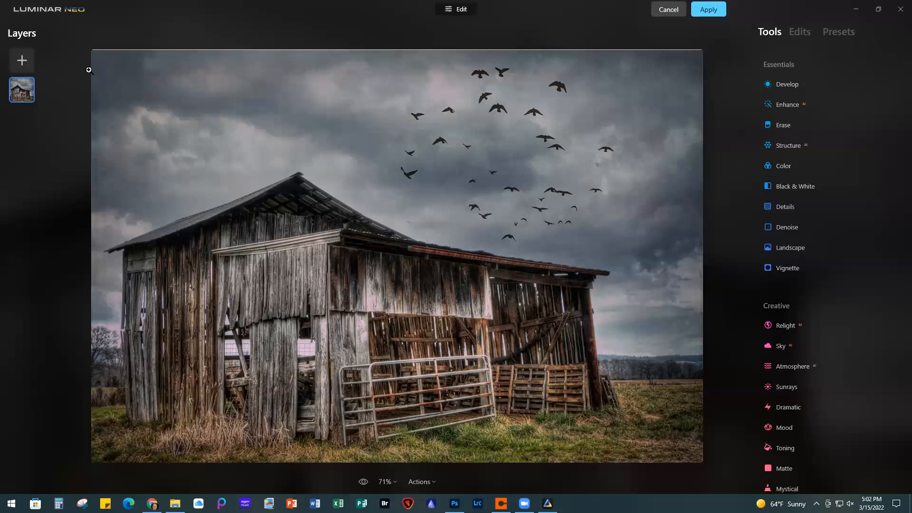
# Add the seagulls image as a layer over the Taylor Farm barn, shrink it into the upper-left sky and set its opacity to 100.
pyautogui.click(22, 60)
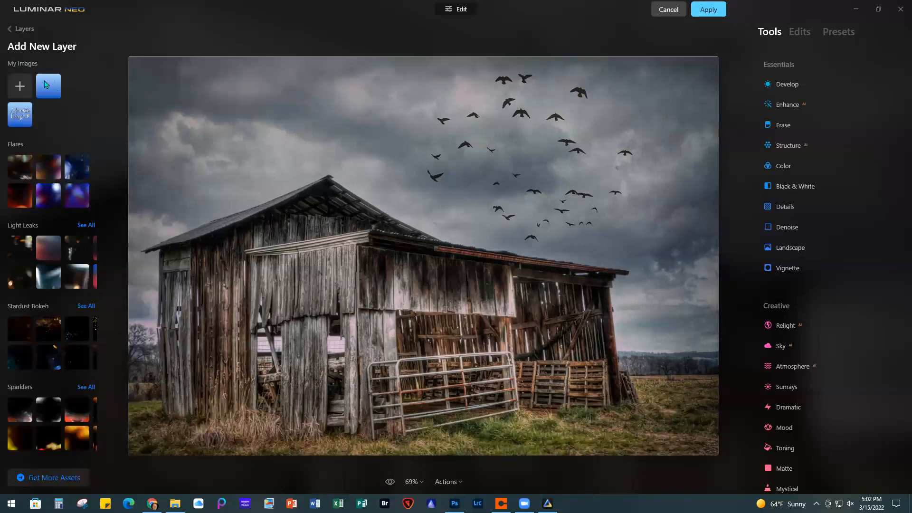
pyautogui.click(45, 87)
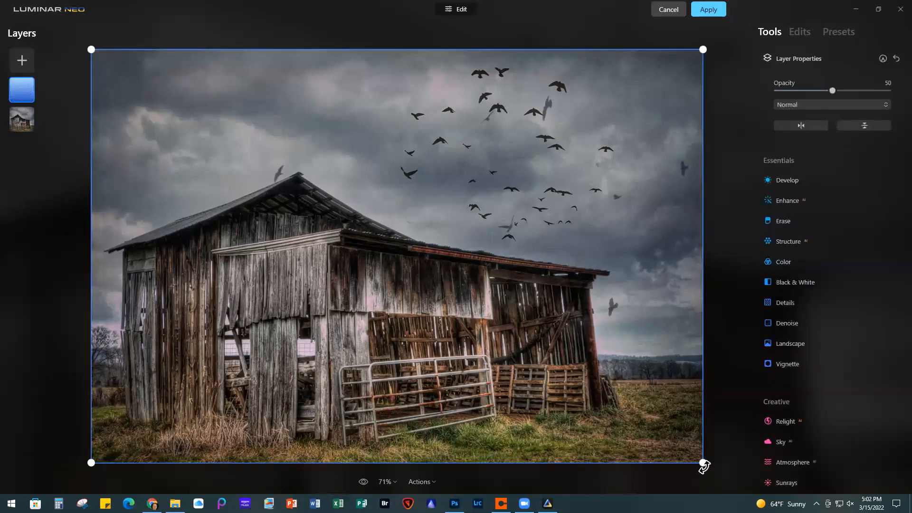
pyautogui.moveTo(703, 462); pyautogui.dragTo(372, 237)
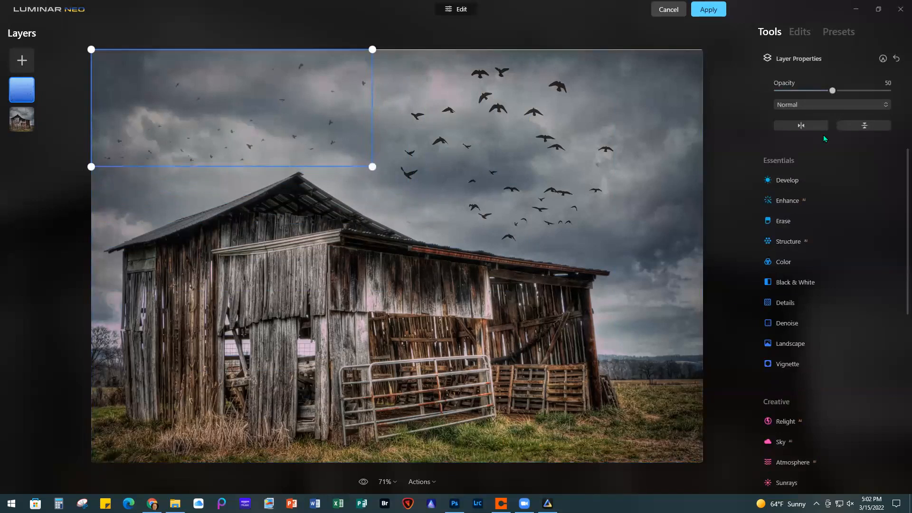
pyautogui.moveTo(833, 90); pyautogui.dragTo(894, 94)
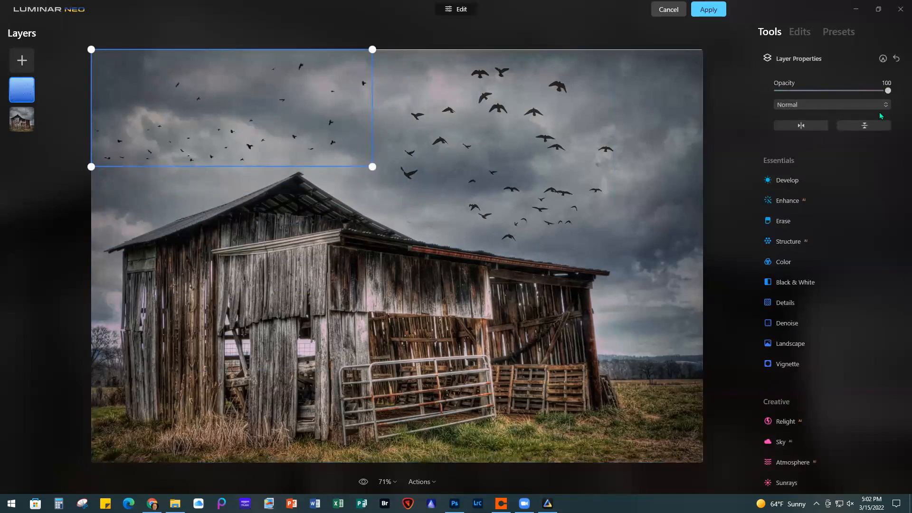
# Try painting a layer mask with a size 28 brush over the bird near the top of the sky above the roof peak.
pyautogui.click(883, 59)
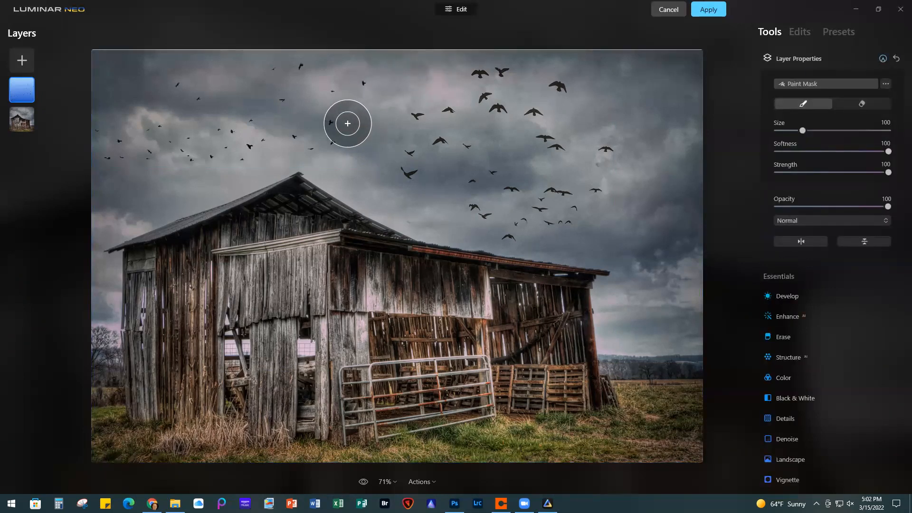
pyautogui.scroll(-2, 247, 92)
pyautogui.scroll(-4, 252, 93)
pyautogui.moveTo(308, 61); pyautogui.dragTo(294, 72)
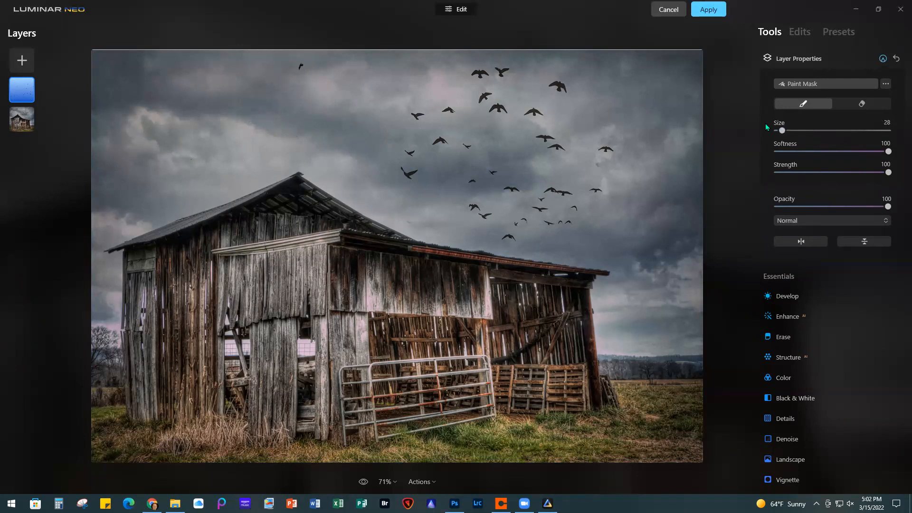
# Reset the birds layer's properties, shrink the layer into the upper-left sky again and set its opacity to 100.
pyautogui.click(897, 58)
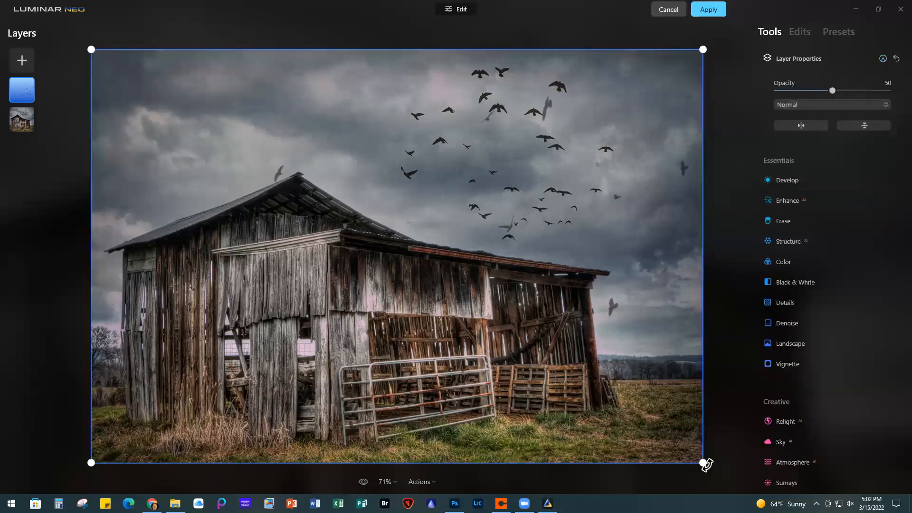
pyautogui.moveTo(702, 462); pyautogui.dragTo(333, 232)
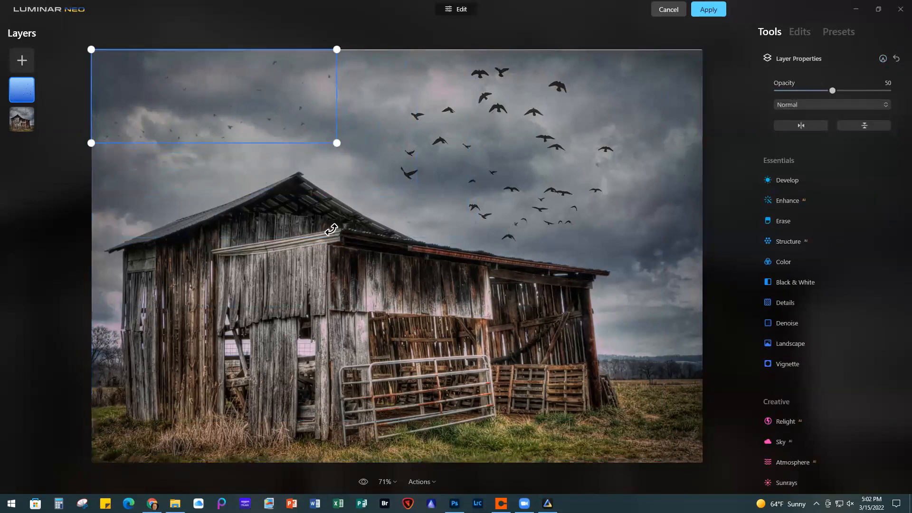
pyautogui.moveTo(833, 90); pyautogui.dragTo(899, 97)
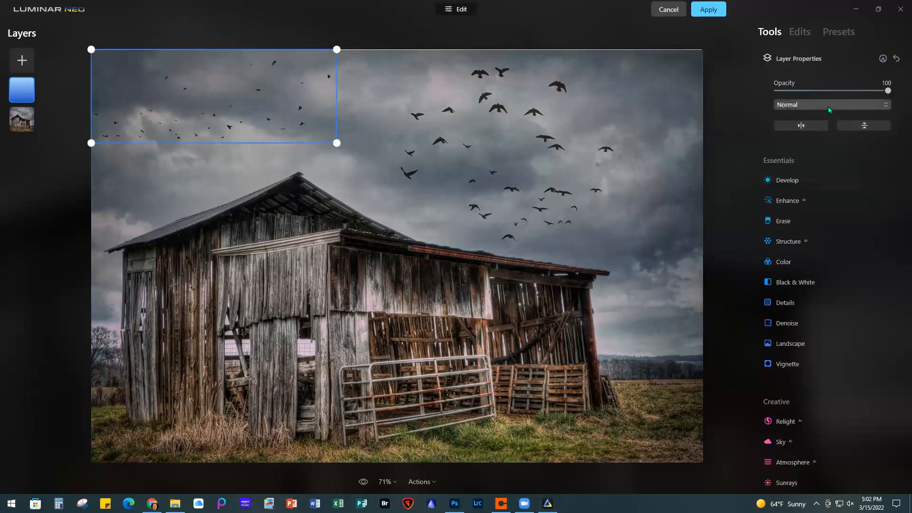
# Erase the rightmost bird of the added flock from the layer mask using the size 28 eraser brush.
pyautogui.click(883, 59)
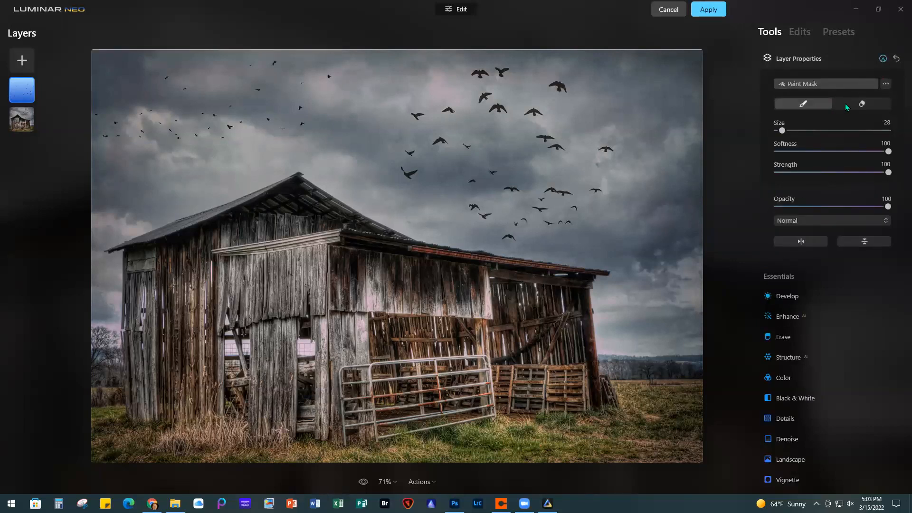
pyautogui.click(870, 103)
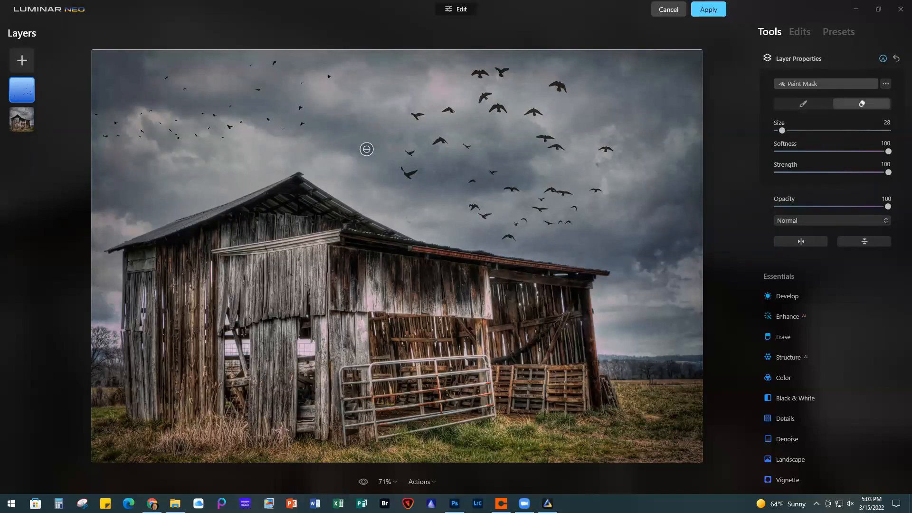
pyautogui.click(328, 78)
pyautogui.scroll(1, 263, 163)
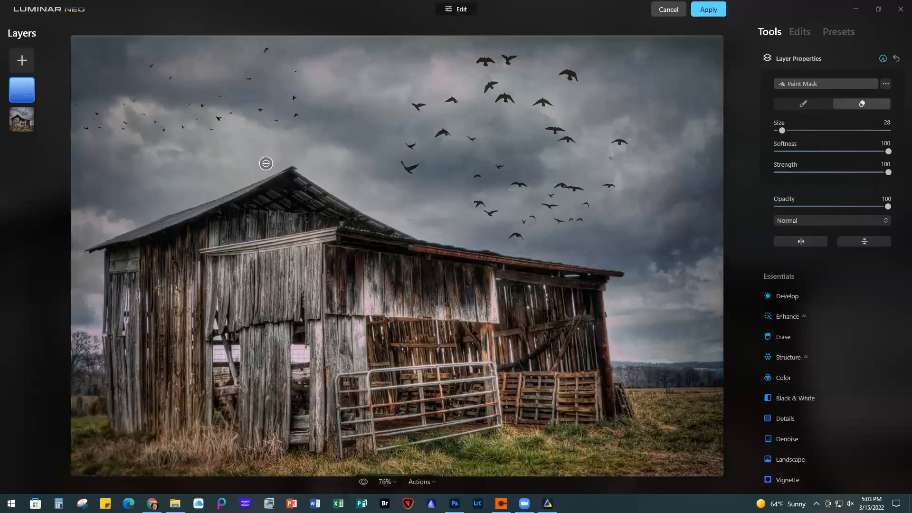
# Erase the larger bird in the lower middle of the added flock from the mask, and set the paint brush size to 10.
pyautogui.click(216, 117)
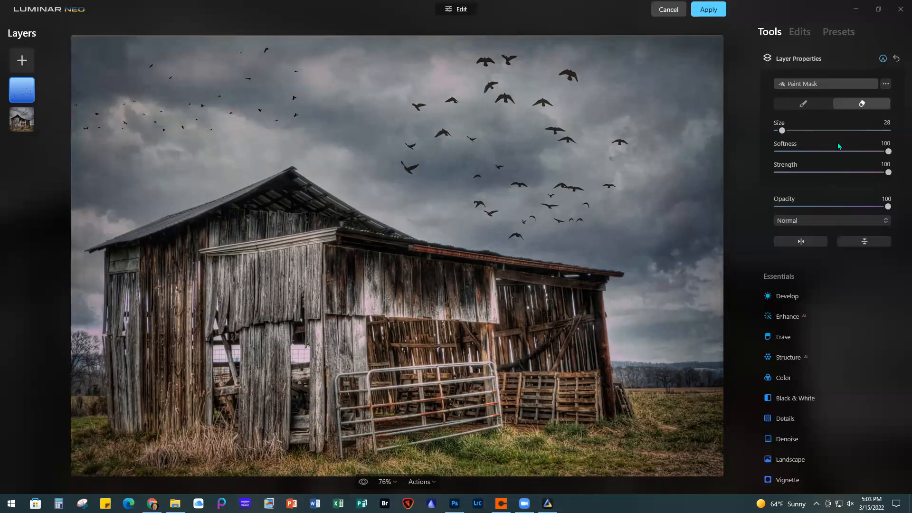
pyautogui.click(811, 106)
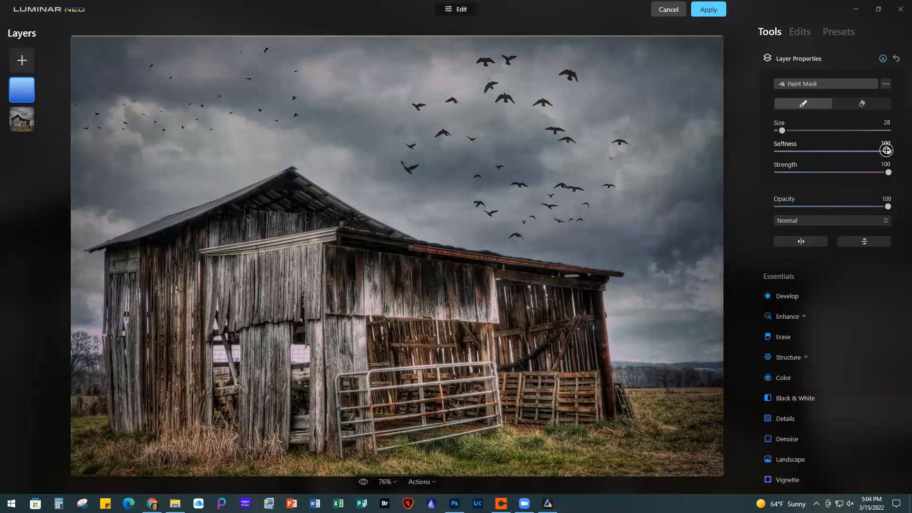
pyautogui.moveTo(891, 150)
pyautogui.mouseDown()
pyautogui.moveTo(786, 150)
pyautogui.moveTo(899, 151)
pyautogui.mouseUp()
pyautogui.moveTo(782, 130)
pyautogui.mouseDown()
pyautogui.moveTo(813, 132)
pyautogui.moveTo(777, 130)
pyautogui.mouseUp()
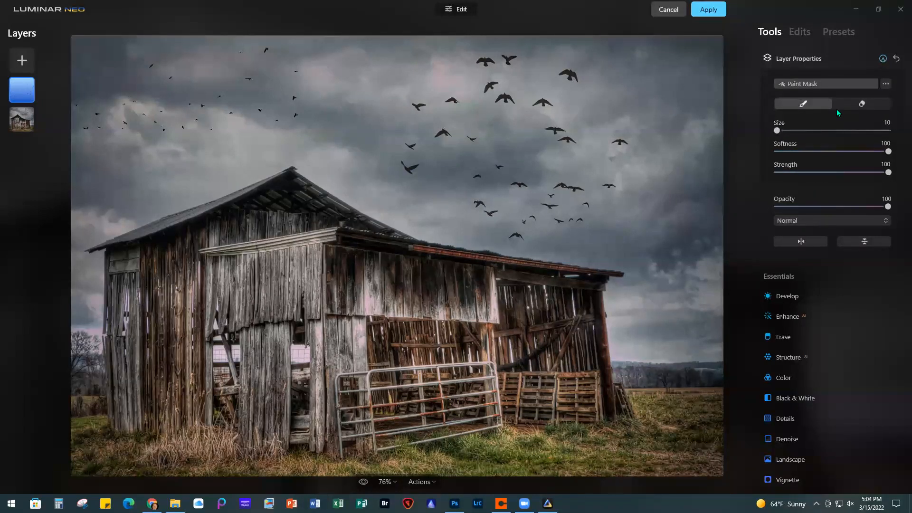
# Reopen the birds layer's properties with its paint mask settings and view the available blend modes.
pyautogui.click(832, 57)
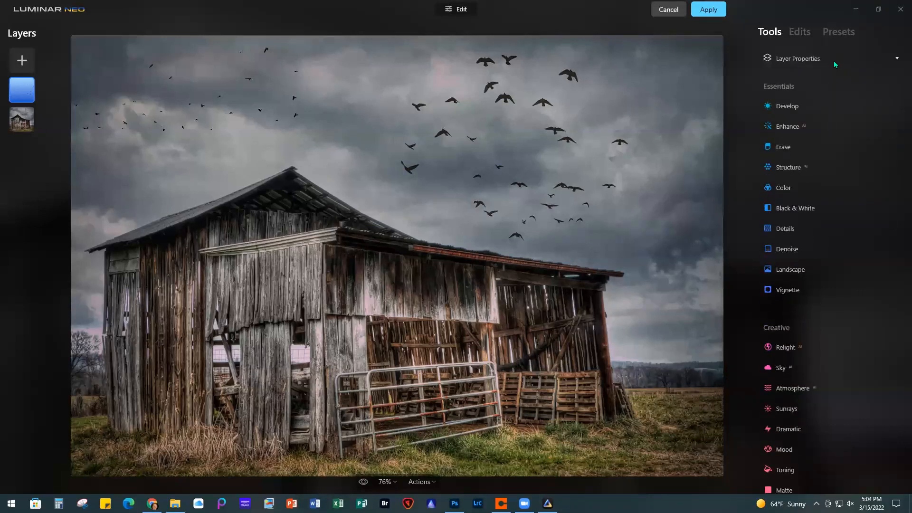
pyautogui.click(834, 57)
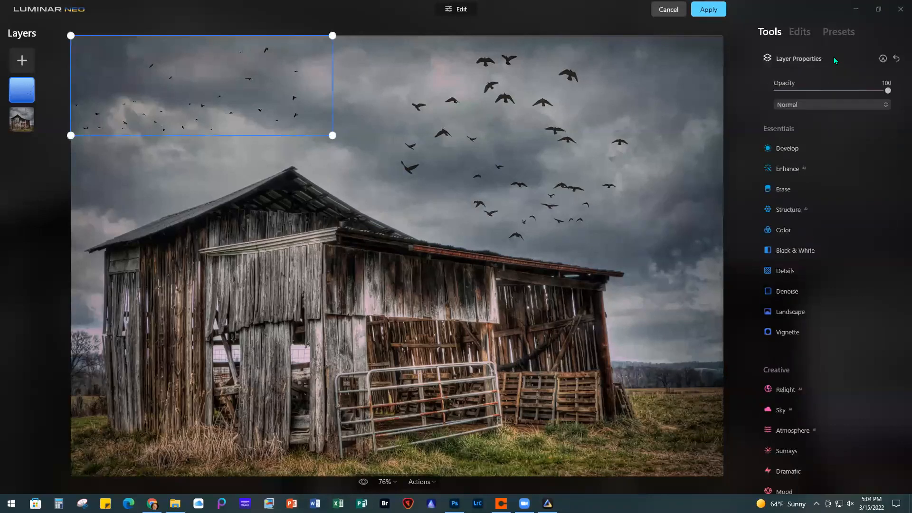
pyautogui.click(885, 60)
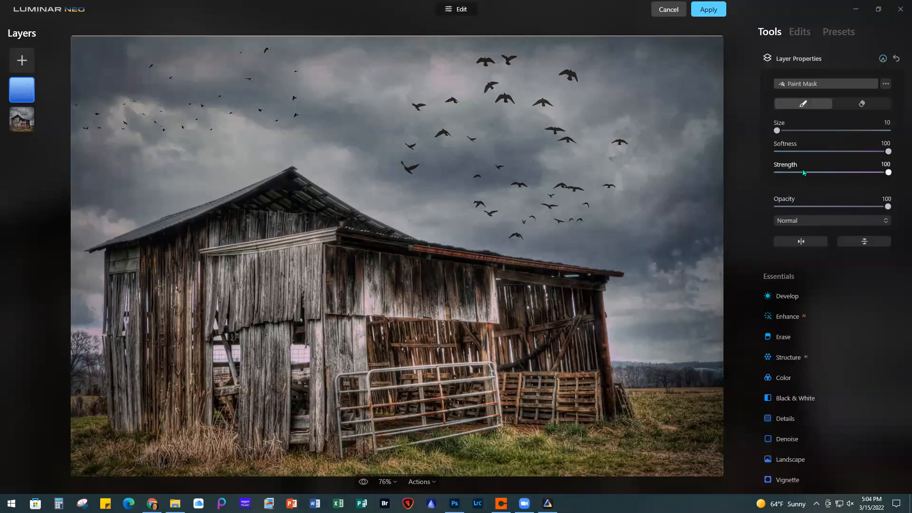
pyautogui.click(886, 221)
pyautogui.click(886, 221)
# Review the layer's edits and the available tools, and cancel the Luminar Neo session to return to Photoshop without applying it.
pyautogui.click(801, 31)
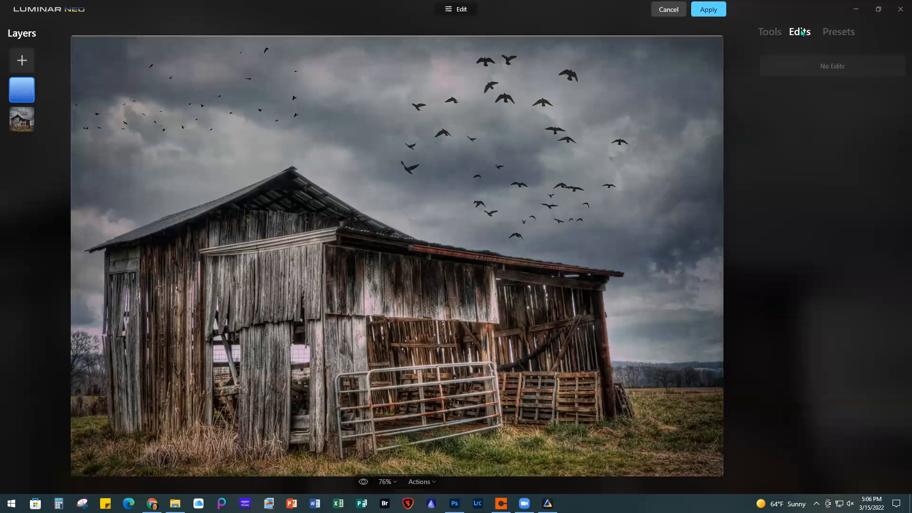
pyautogui.click(769, 32)
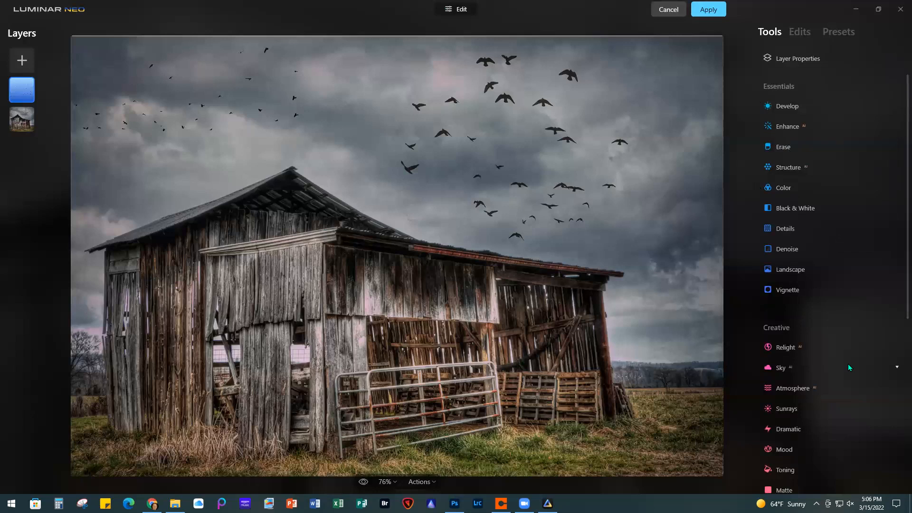
pyautogui.scroll(-3, 848, 366)
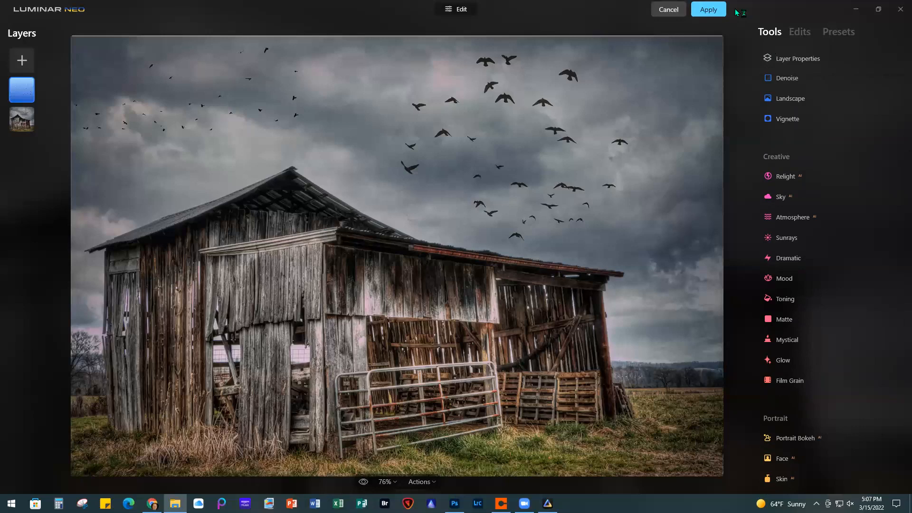
pyautogui.click(668, 9)
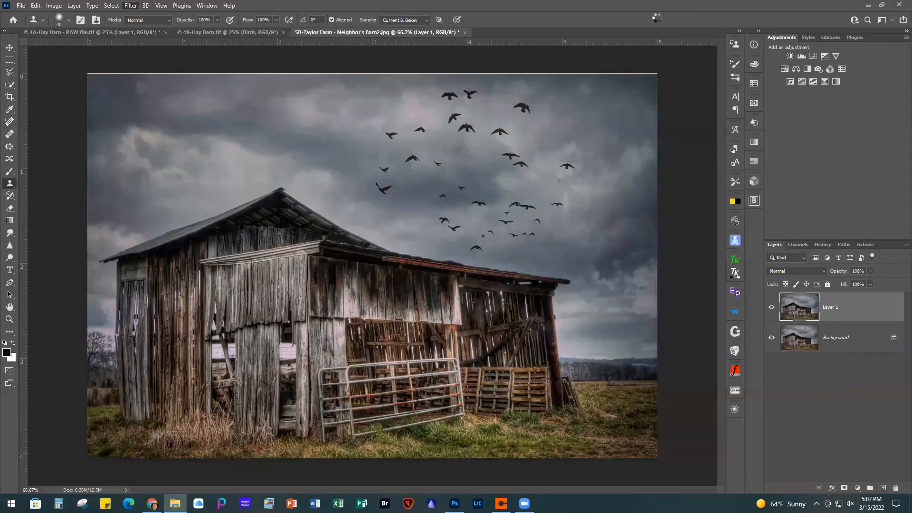